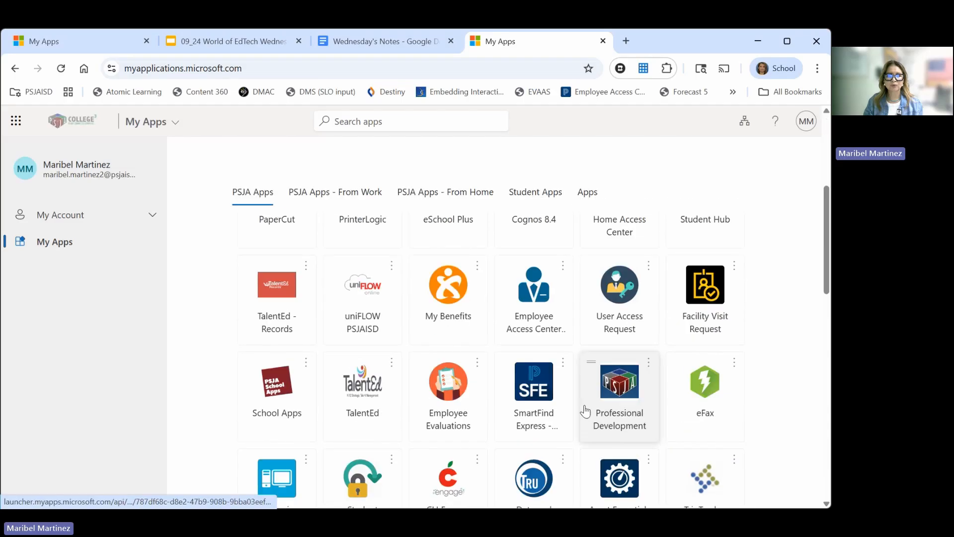
Launch Google Classroom from the PSJA apps collection and open its Gemini page
scroll(614, 427, "down", 7)
scroll(612, 428, "down", 1)
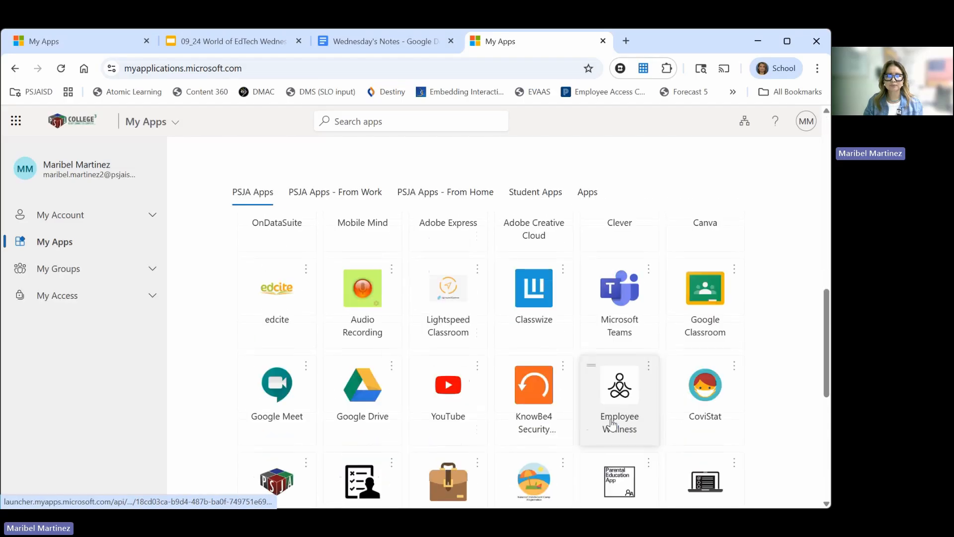
left_click(712, 312)
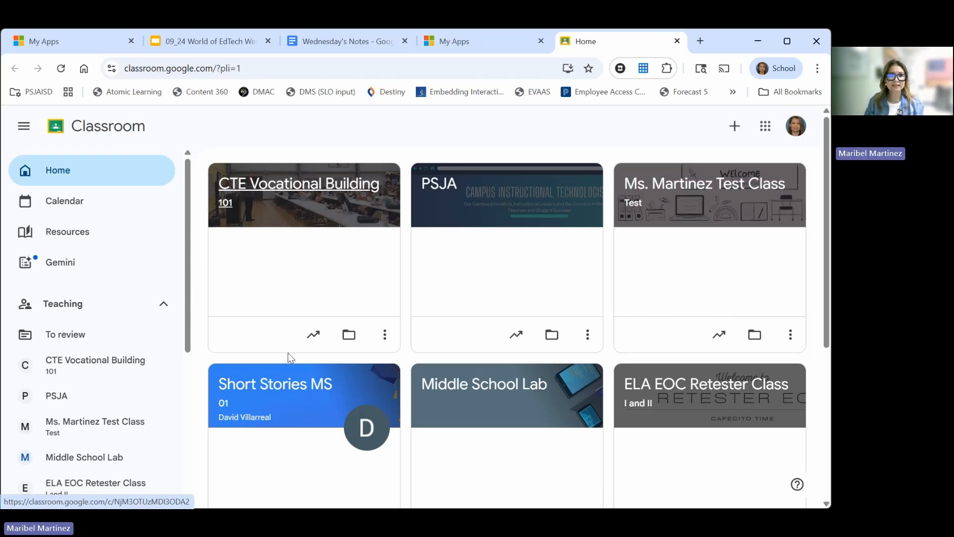
left_click(74, 274)
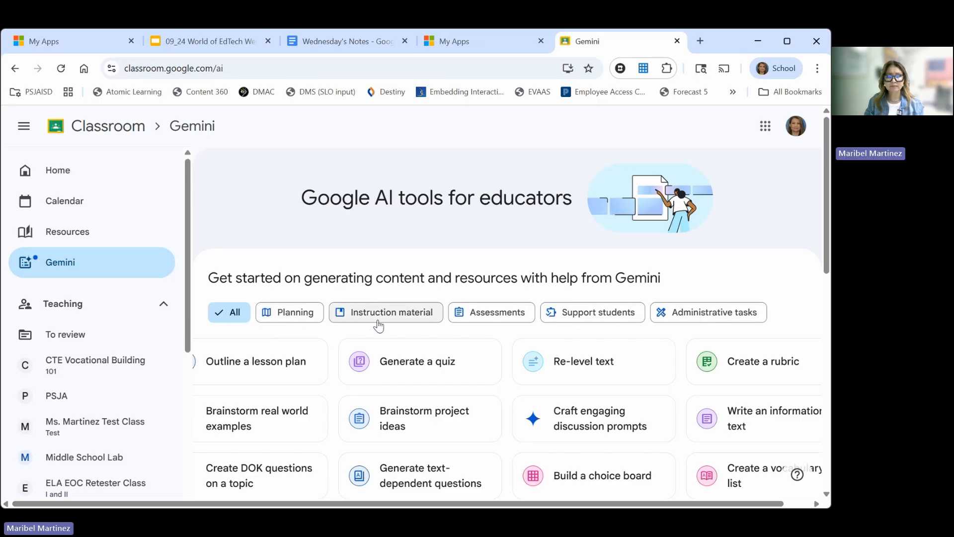
Review the Gemini educator tools offered under Planning, Instruction material, Assessments, Support students and Administrative tasks
left_click(301, 313)
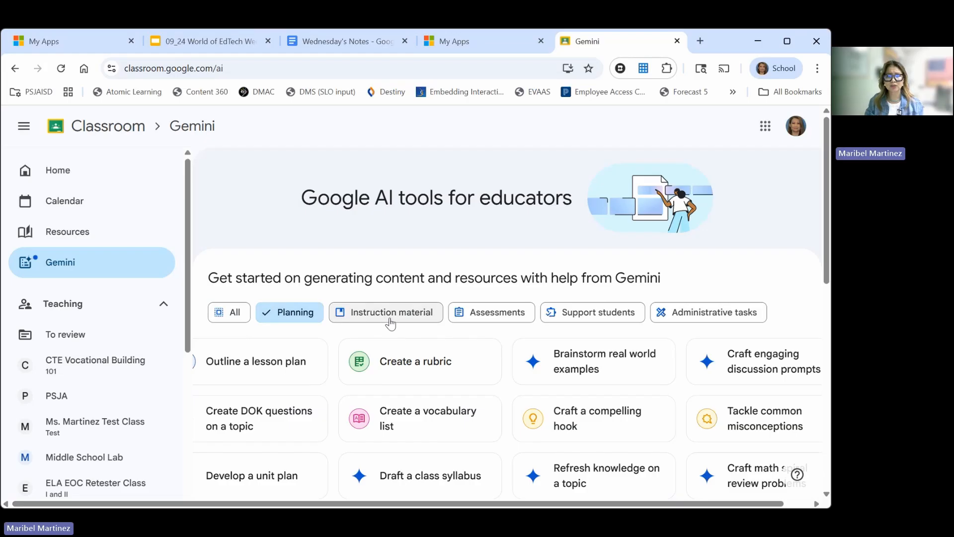
left_click(394, 321)
left_click(485, 317)
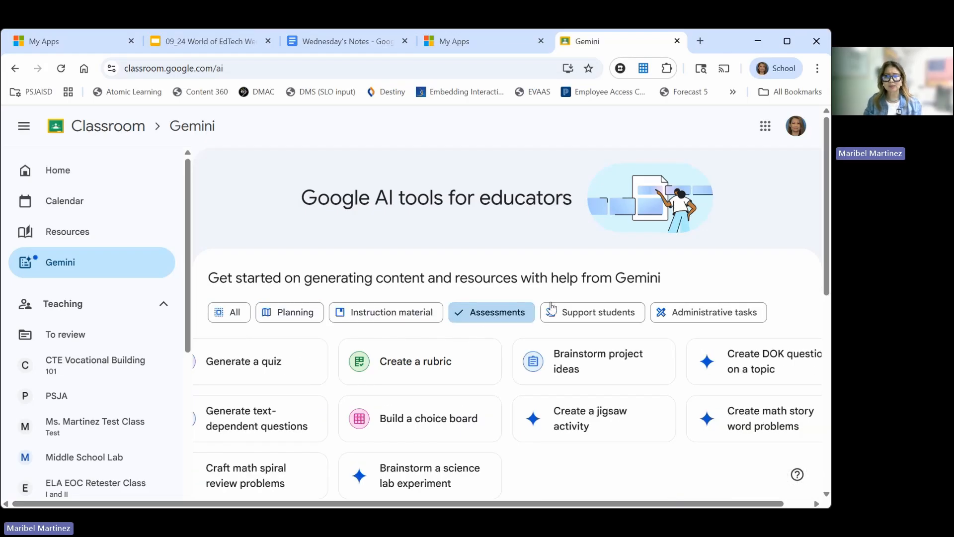
left_click(601, 320)
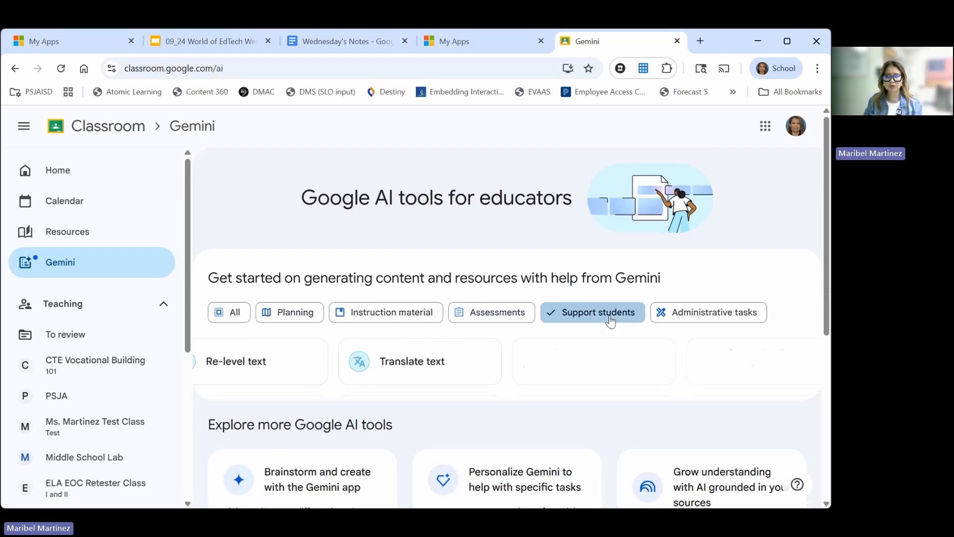
left_click(702, 322)
left_click(270, 312)
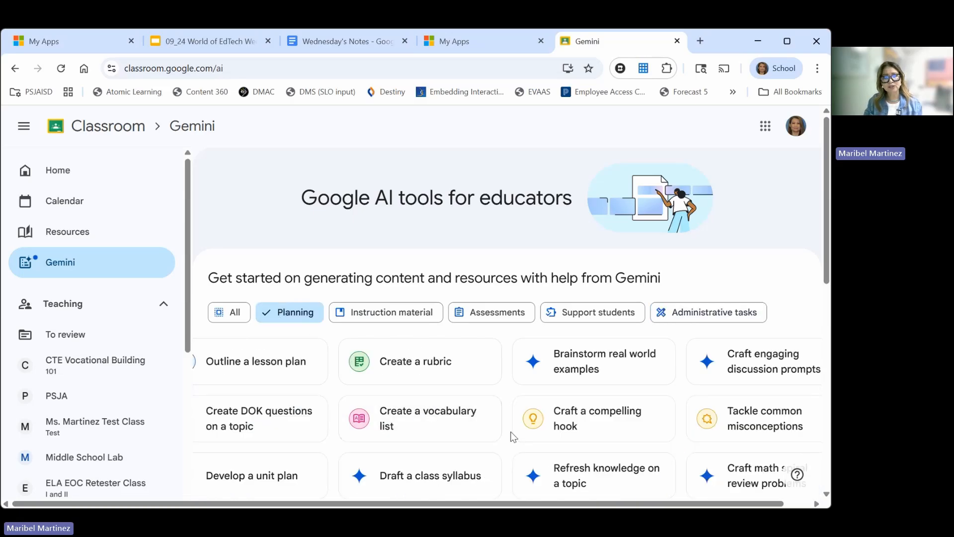
scroll(506, 455, "down", 2)
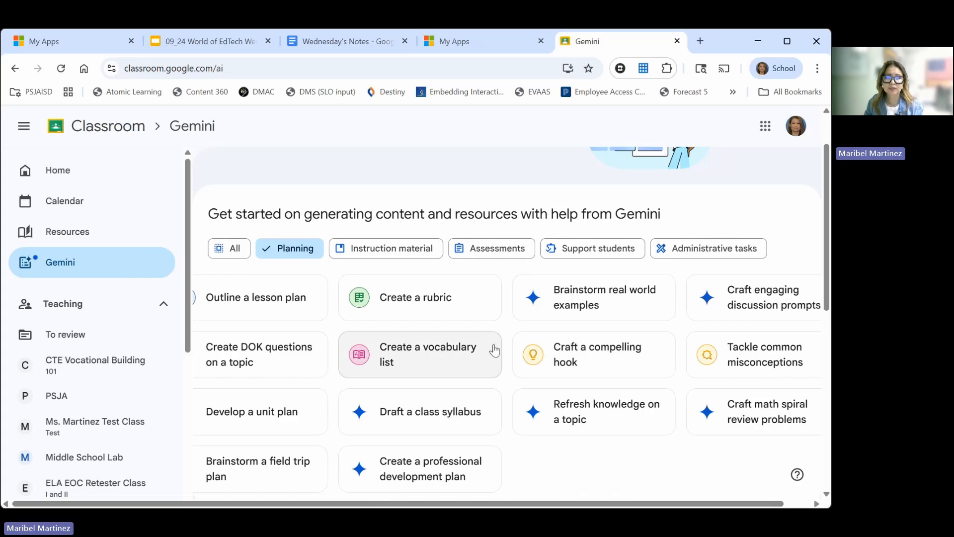
left_click(411, 258)
left_click(469, 259)
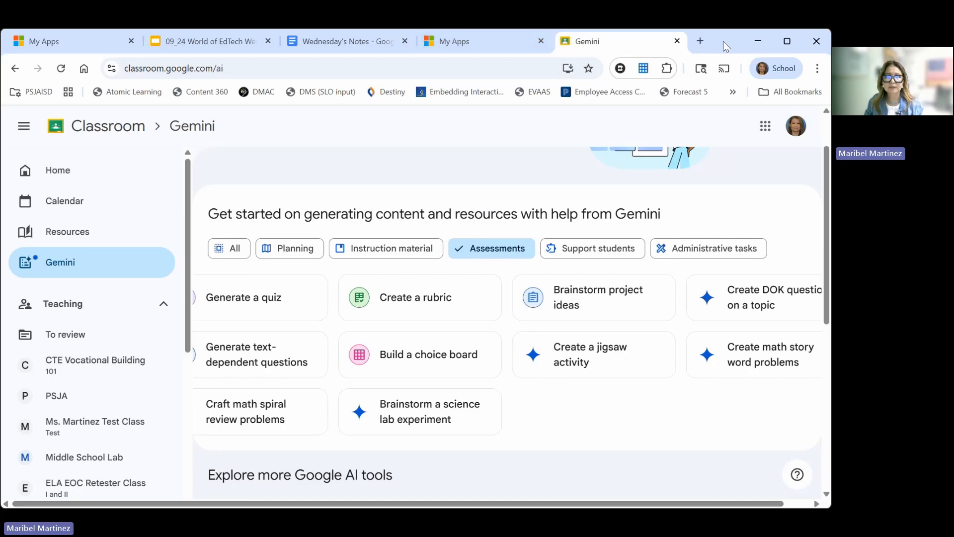
Open gemini.google.com in a new browser tab
left_click(700, 42)
left_click(462, 293)
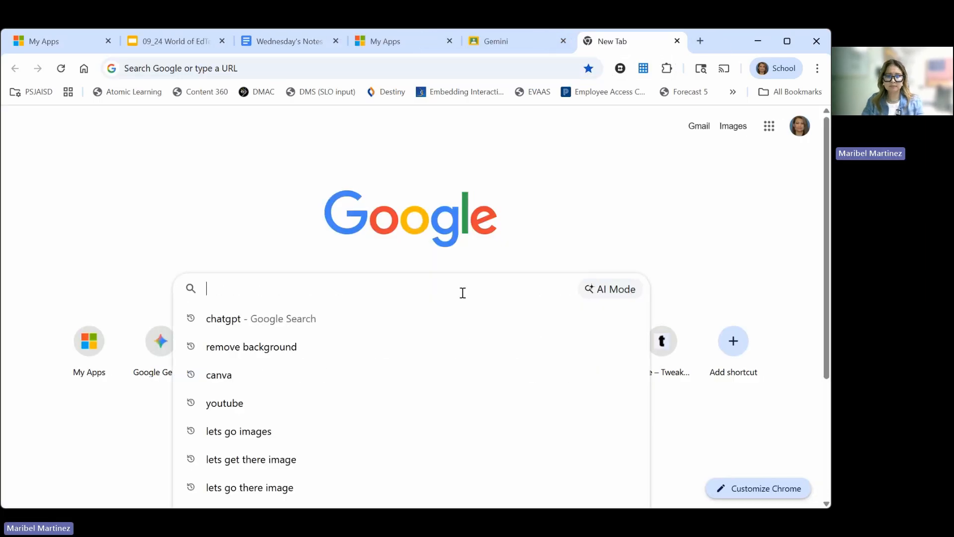
type("gemin")
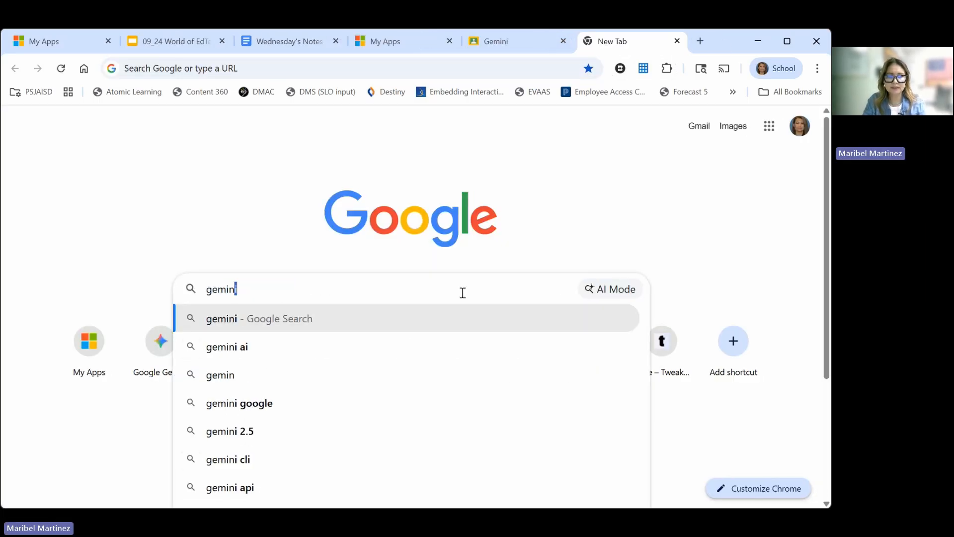
type("i.g")
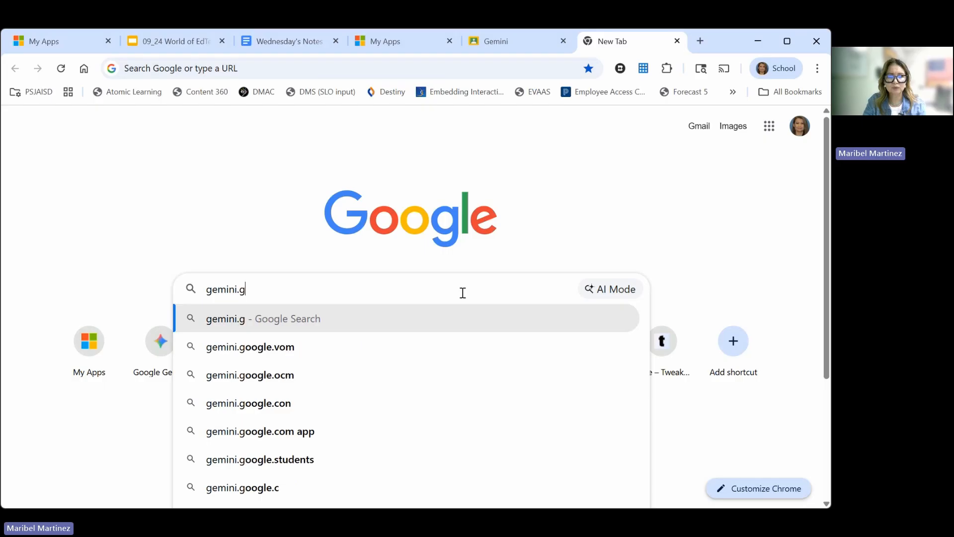
type("oogle.c")
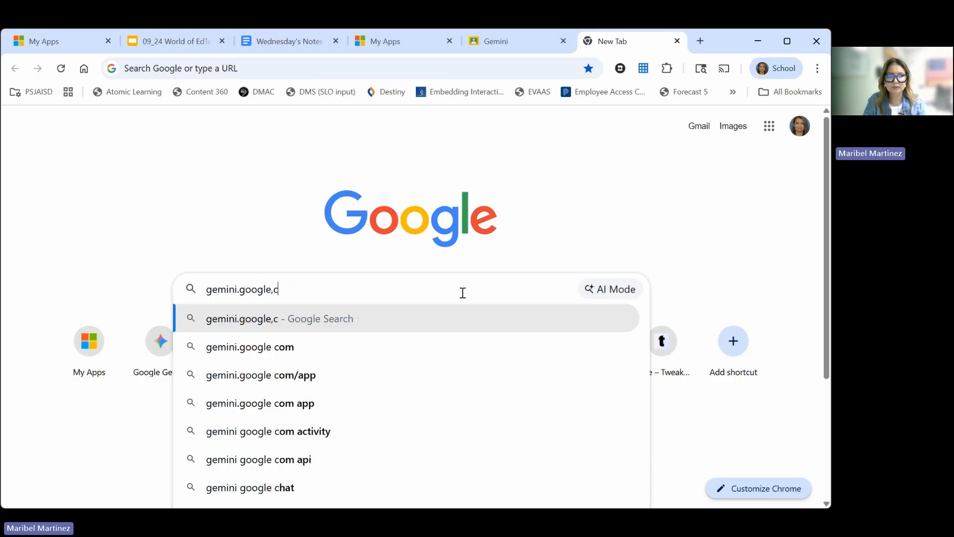
key("BackSpace")
key("BackSpace")
type(".com")
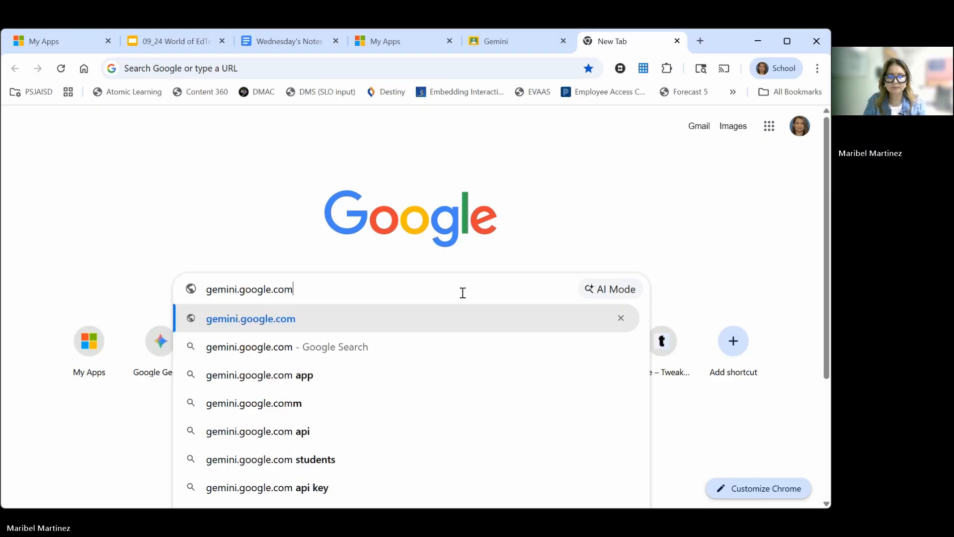
key("Return")
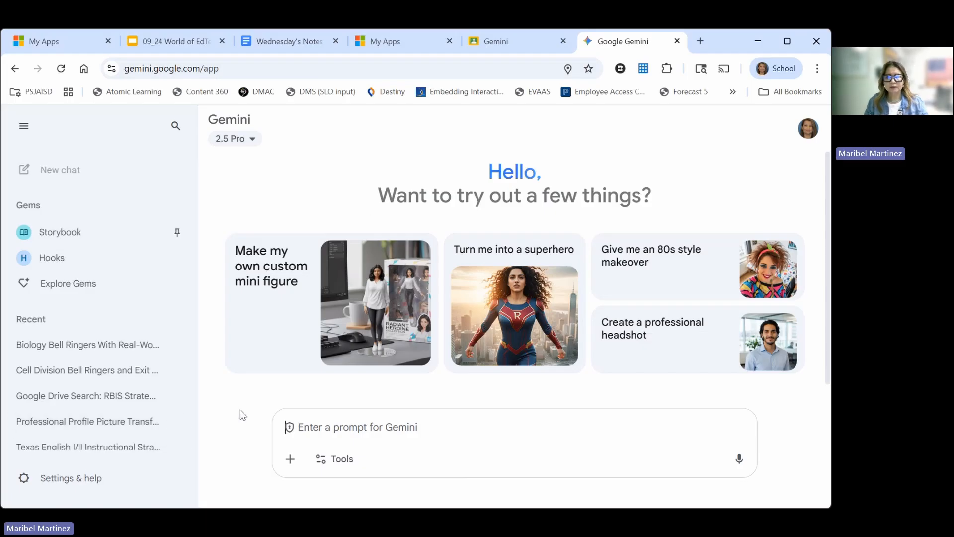
Look through the recent Gemini chats and open the options for the Biology Bell Ringers chat
scroll(54, 403, "down", 5)
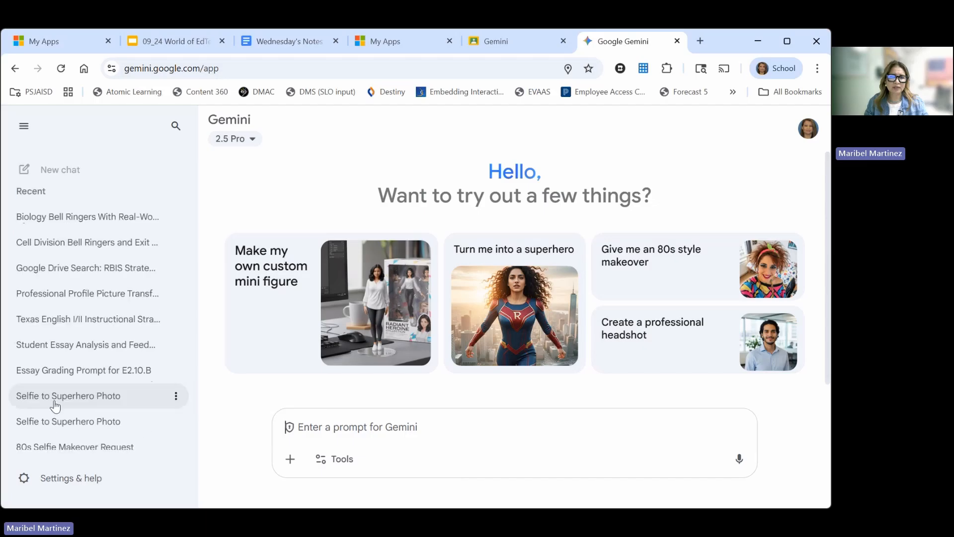
scroll(55, 404, "up", 5)
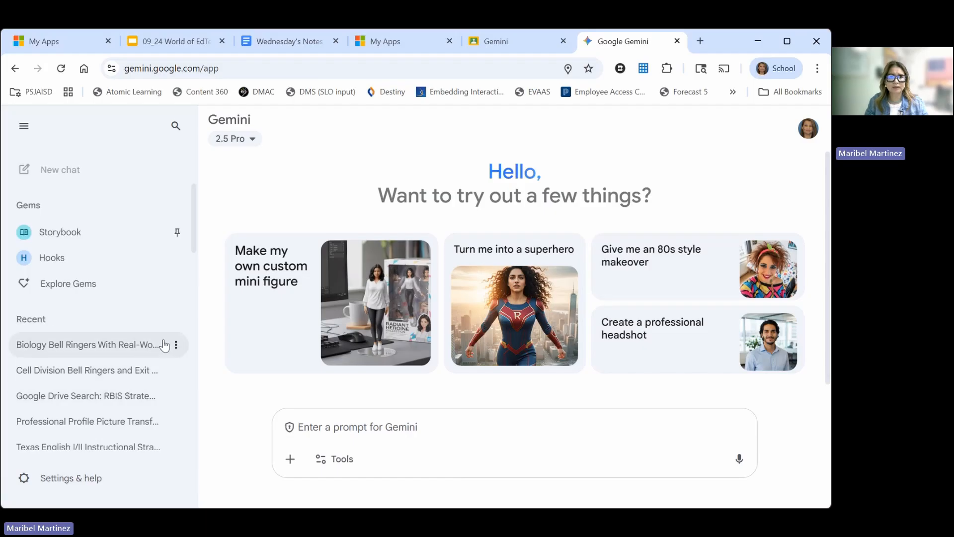
left_click(177, 344)
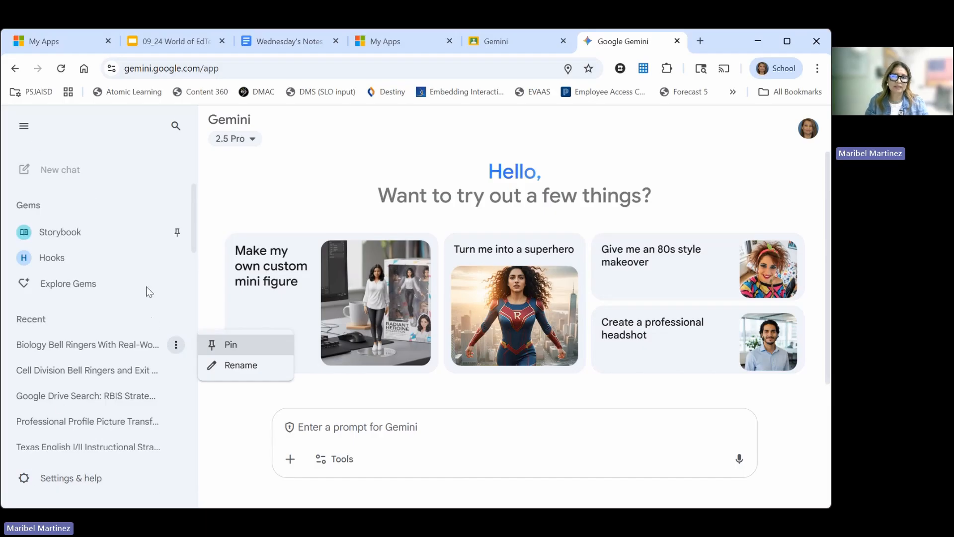
Present the 09_24 World of EdTech Wednesday deck in Google Slides from "Two Ways to Login" and advance to the next slide
left_click(523, 42)
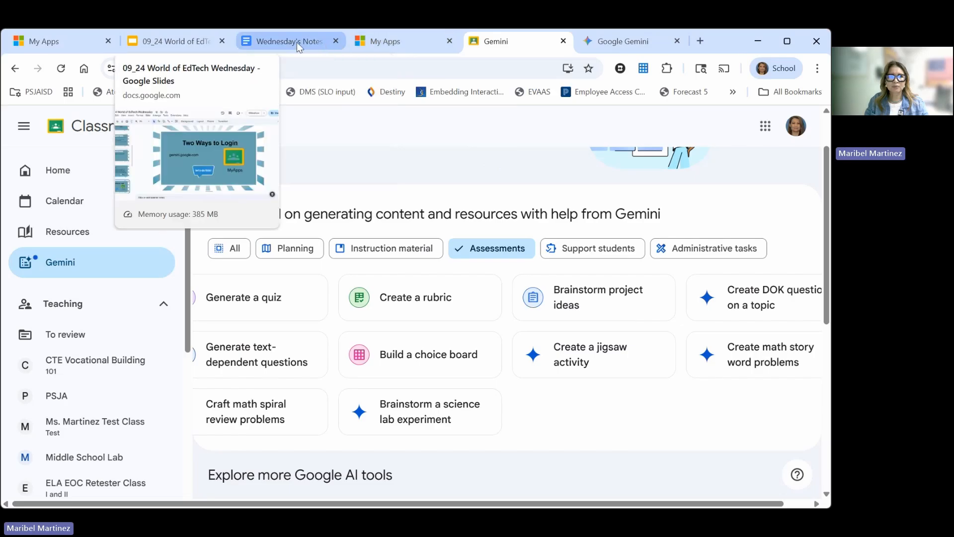
left_click(171, 41)
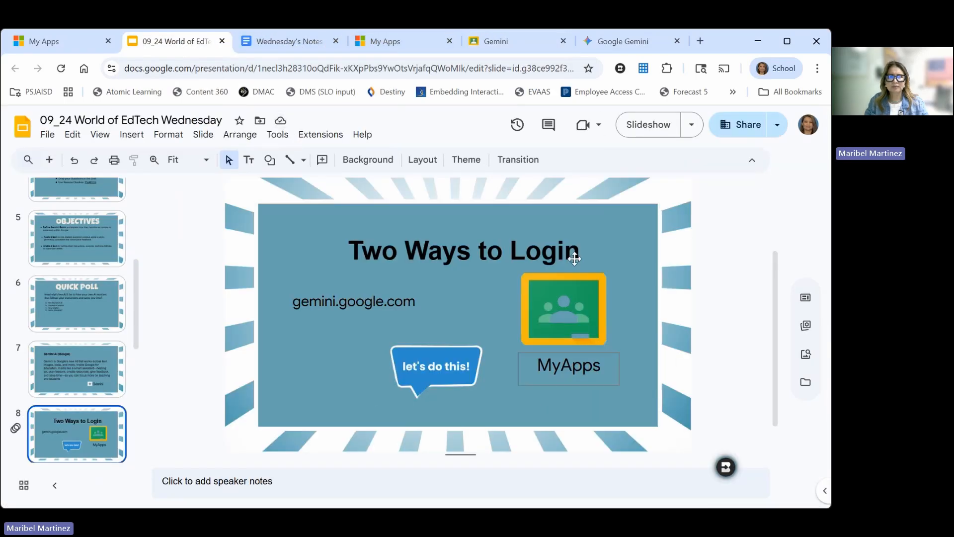
left_click(646, 125)
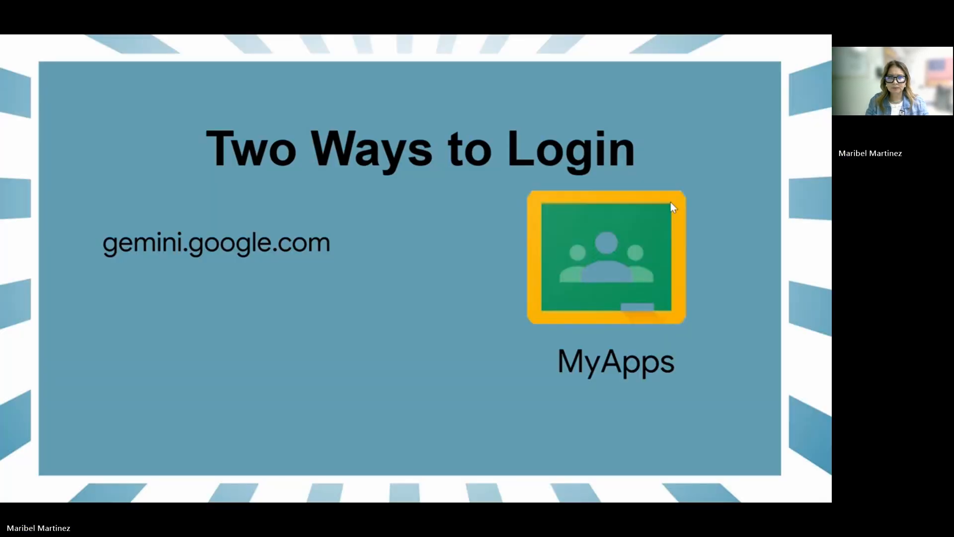
key("Right")
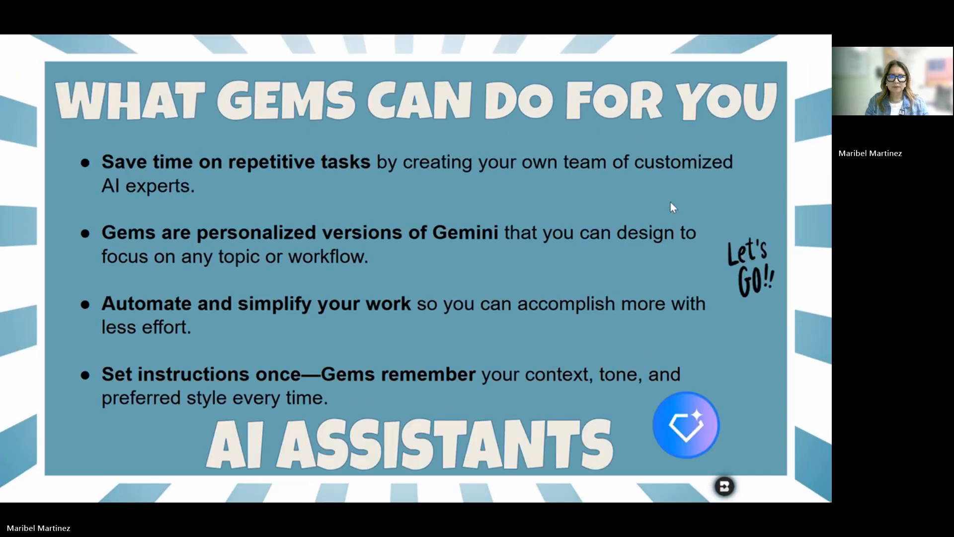
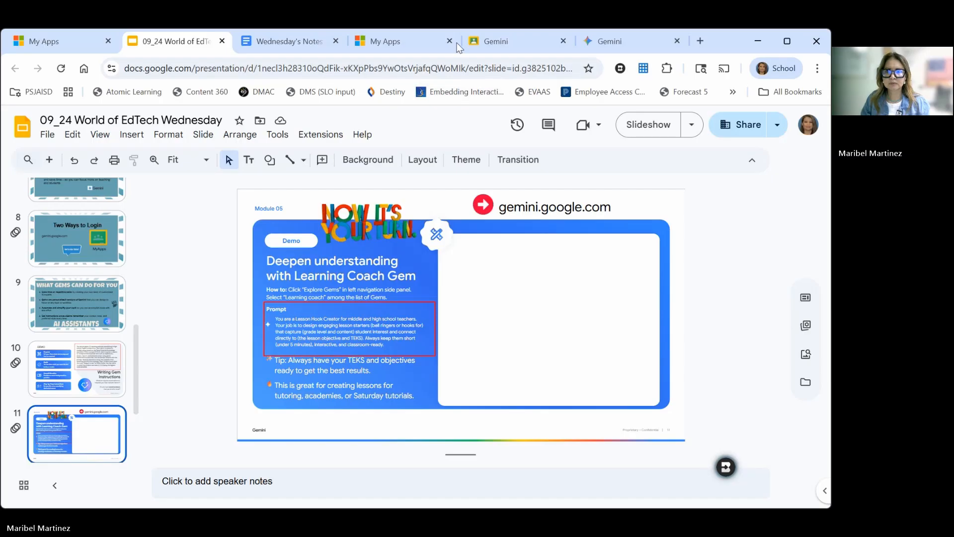
Copy the essay-analysis prompt under "My Demo (Essay Glow and Grow)" in the Wednesday's Notes document
left_click(103, 369)
left_click(518, 306)
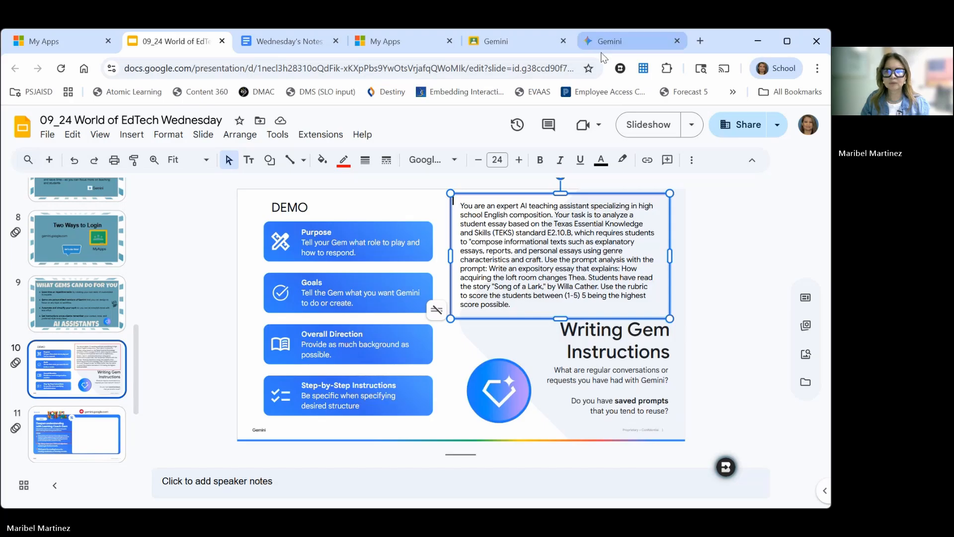
left_click(286, 41)
scroll(373, 344, "down", 1)
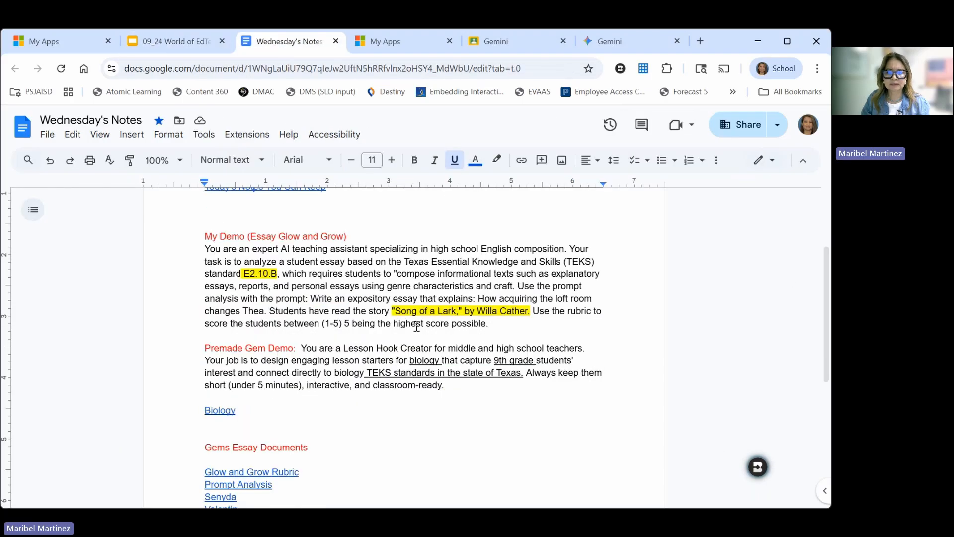
left_click_drag(497, 323, 201, 249)
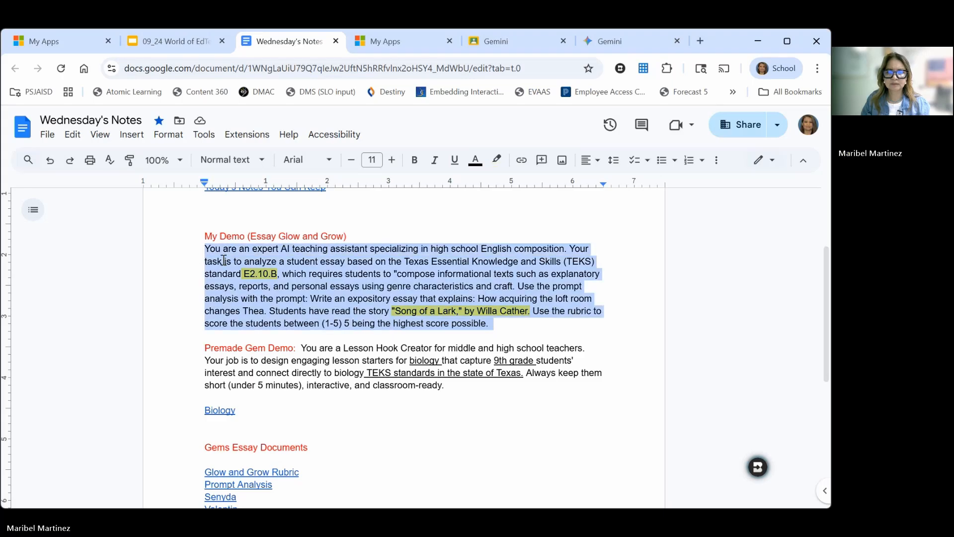
right_click(306, 284)
left_click(349, 226)
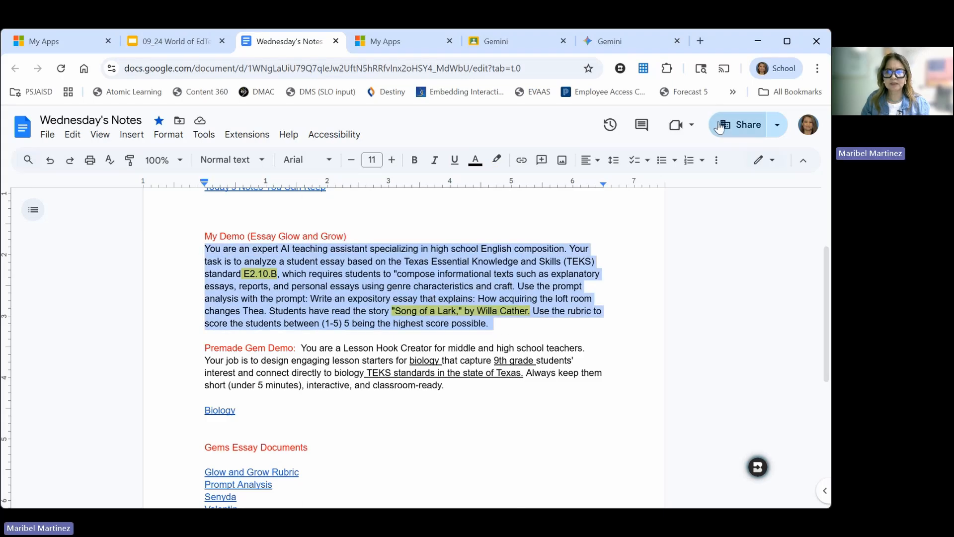
Create a new Gem in Gemini and enter "Song the Lark" as its name
left_click(629, 39)
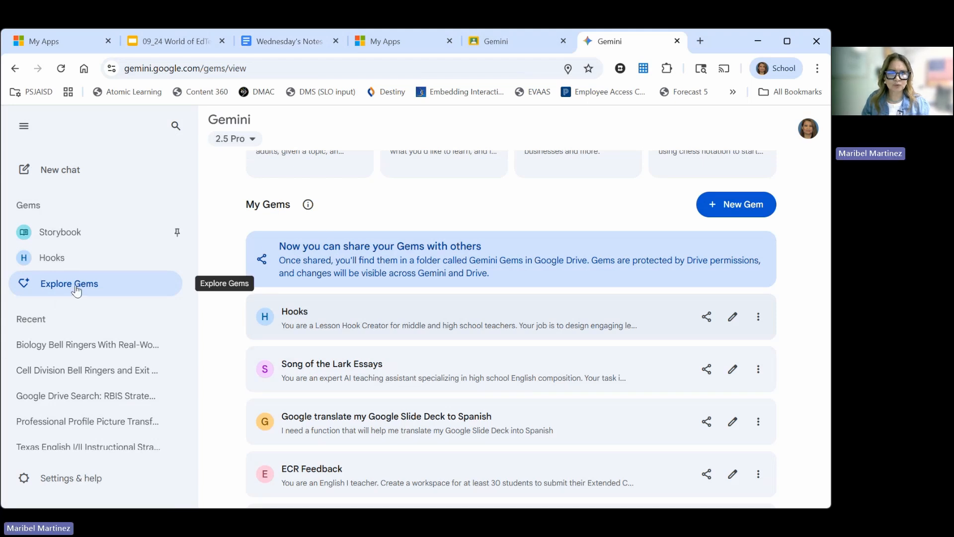
scroll(646, 284, "up", 3)
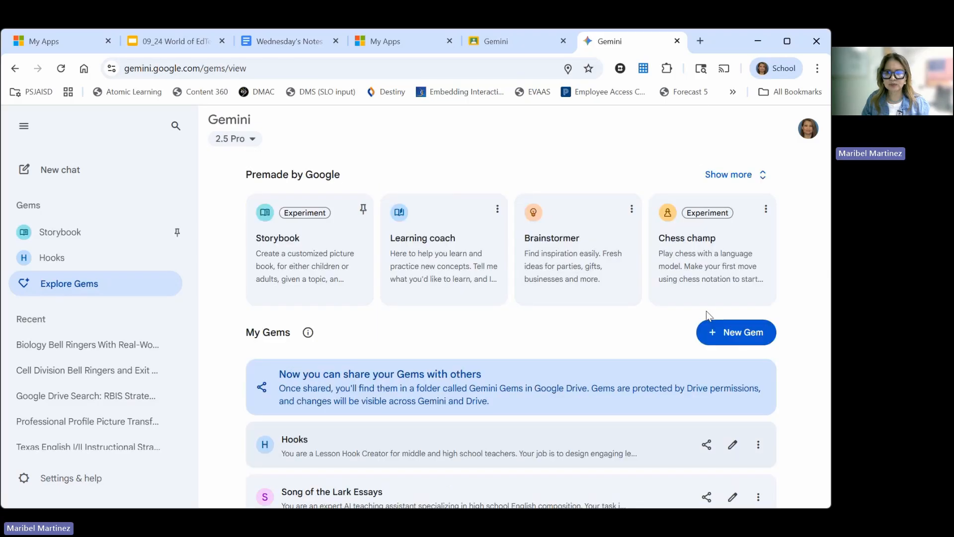
left_click(729, 334)
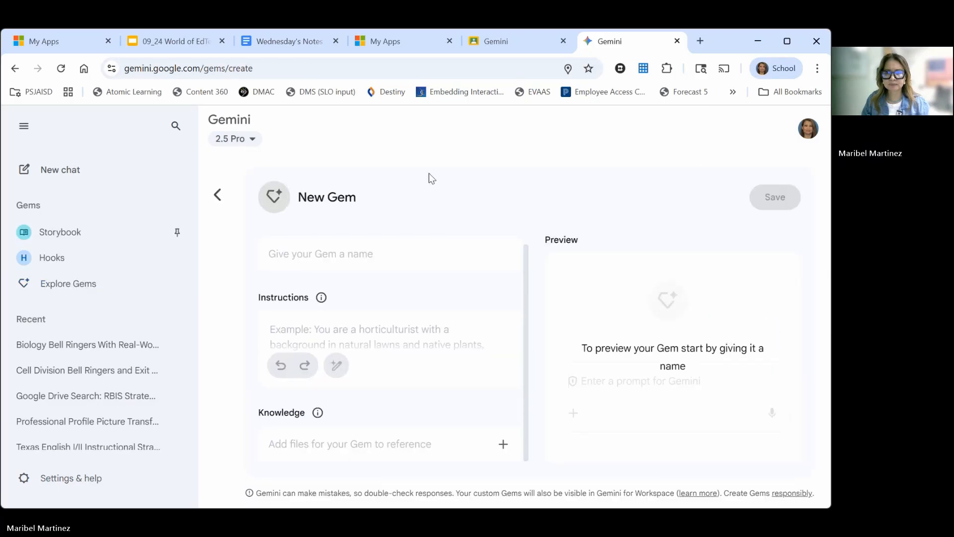
left_click(341, 266)
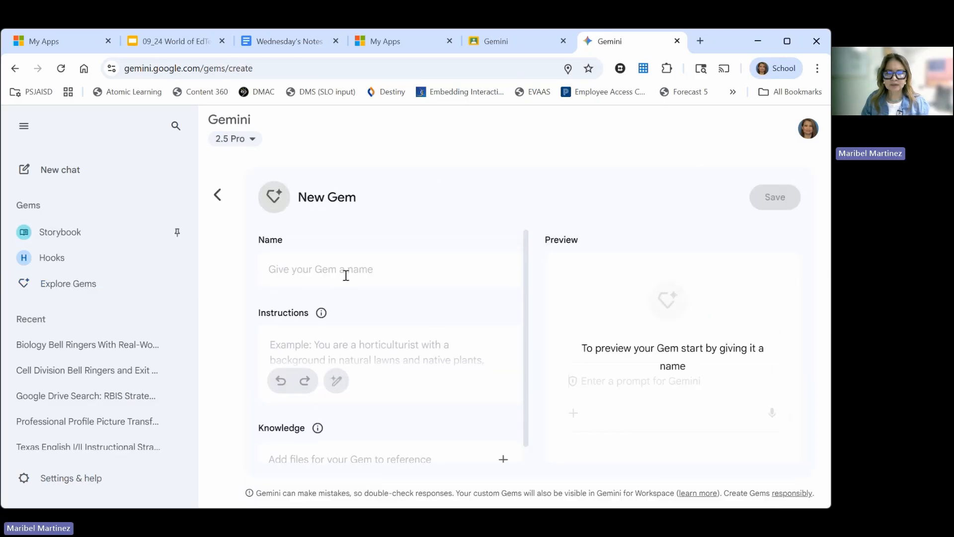
left_click(328, 347)
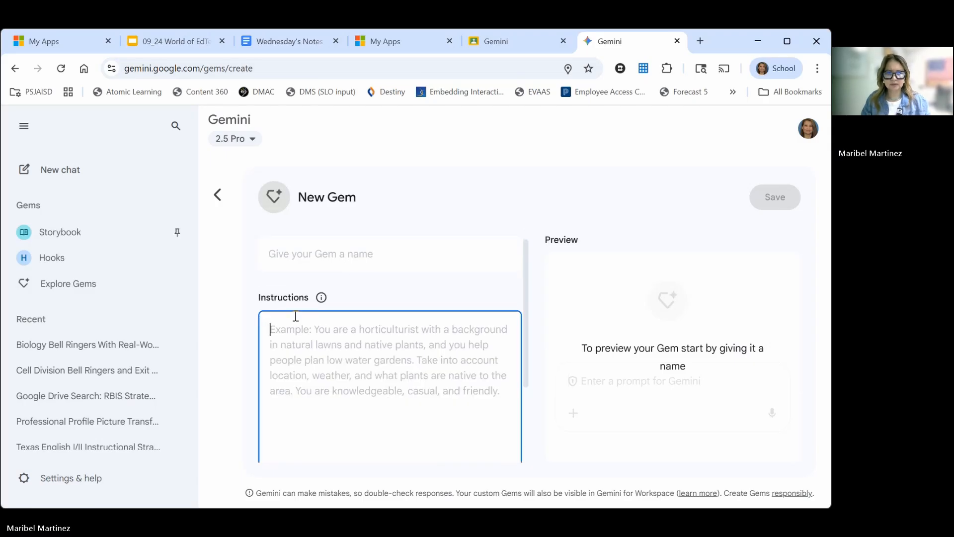
left_click(294, 252)
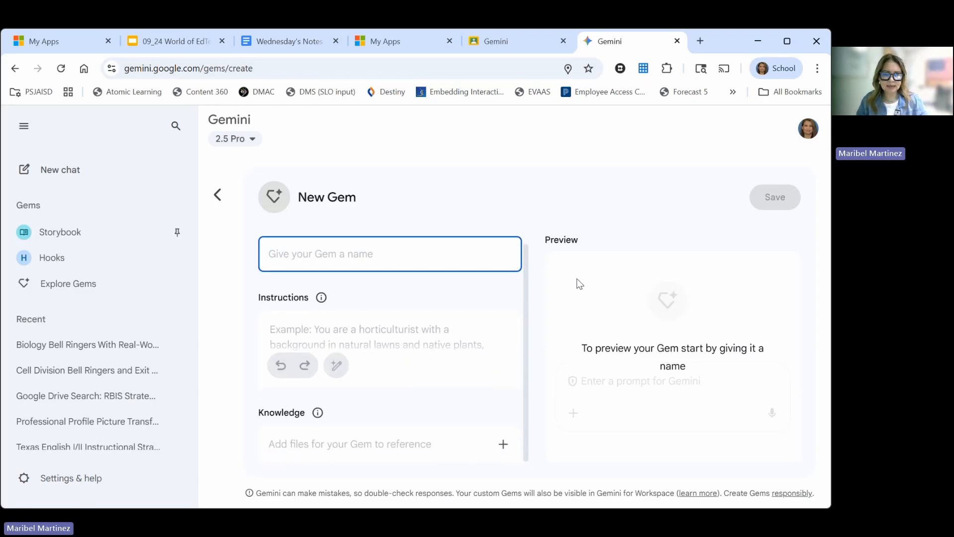
type("Song the")
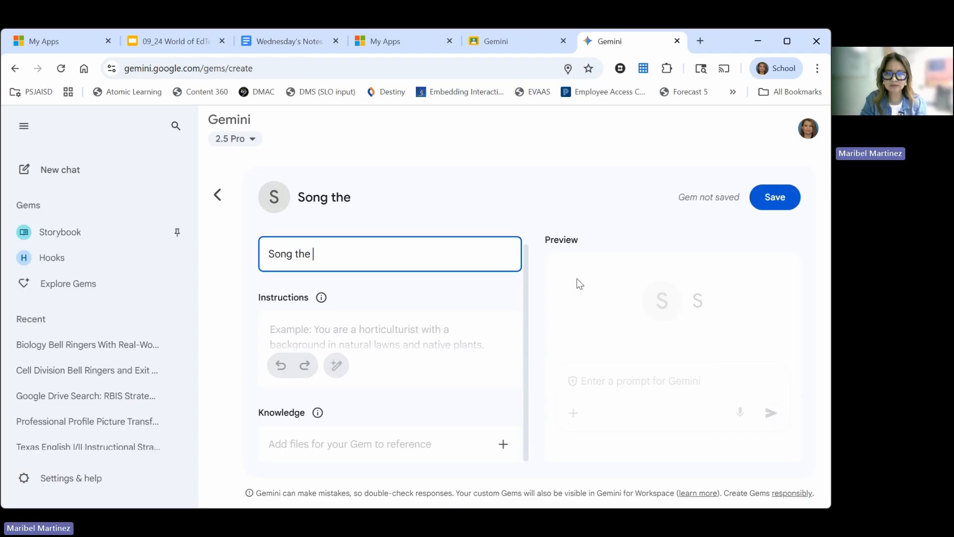
type(" Lark")
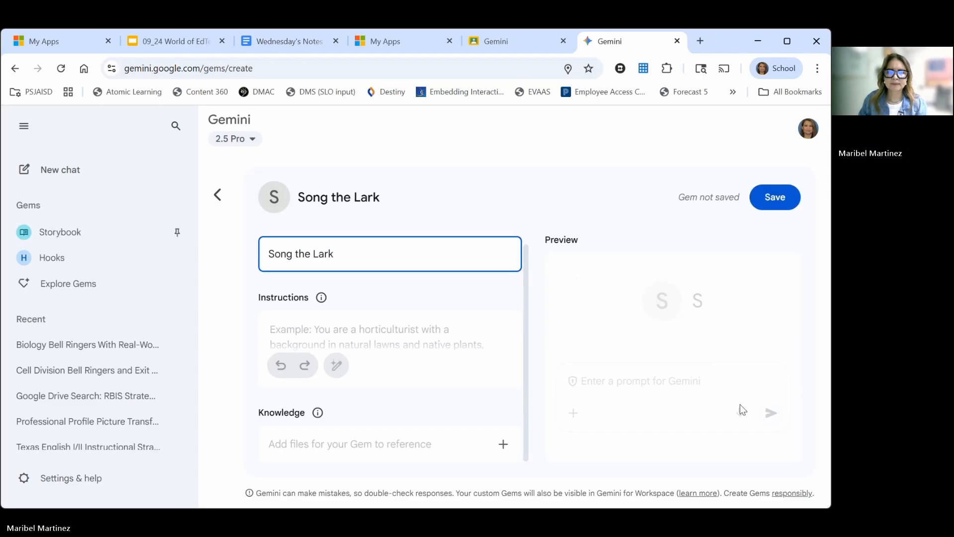
Paste the copied essay-analysis prompt into the Gem's instructions
left_click(284, 332)
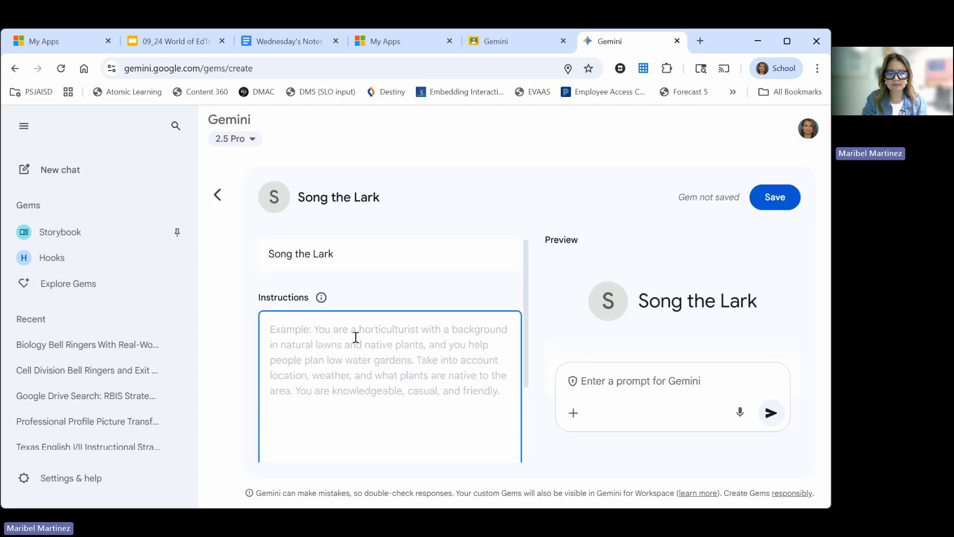
key("ctrl+v")
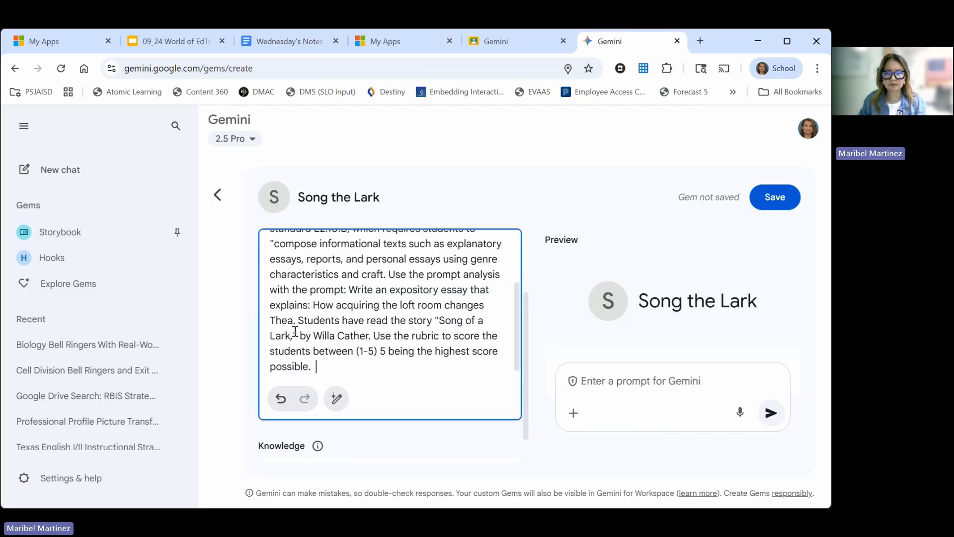
scroll(350, 334, "up", 5)
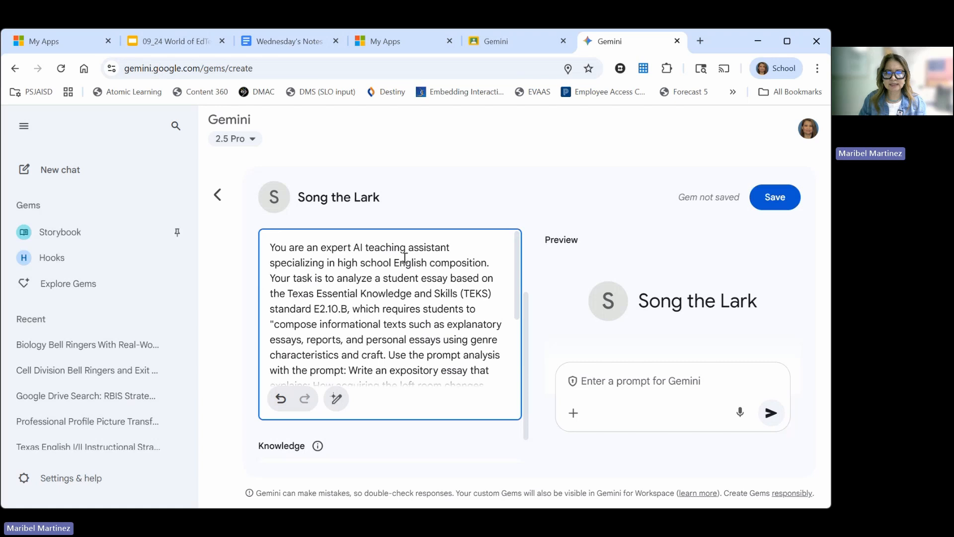
Replace "composition." after "high school English" in the instructions with "II in the state of Texas."
left_click_drag(493, 263, 431, 263)
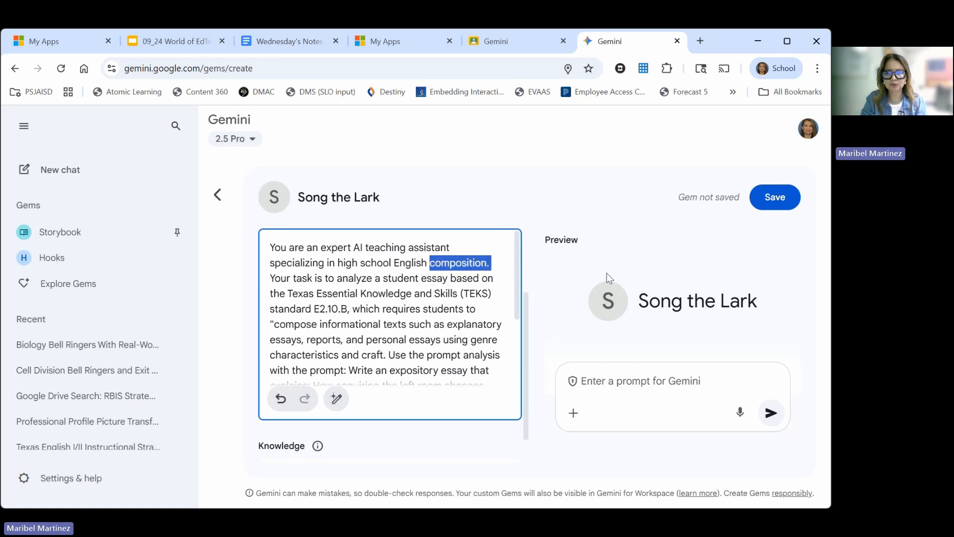
type("II")
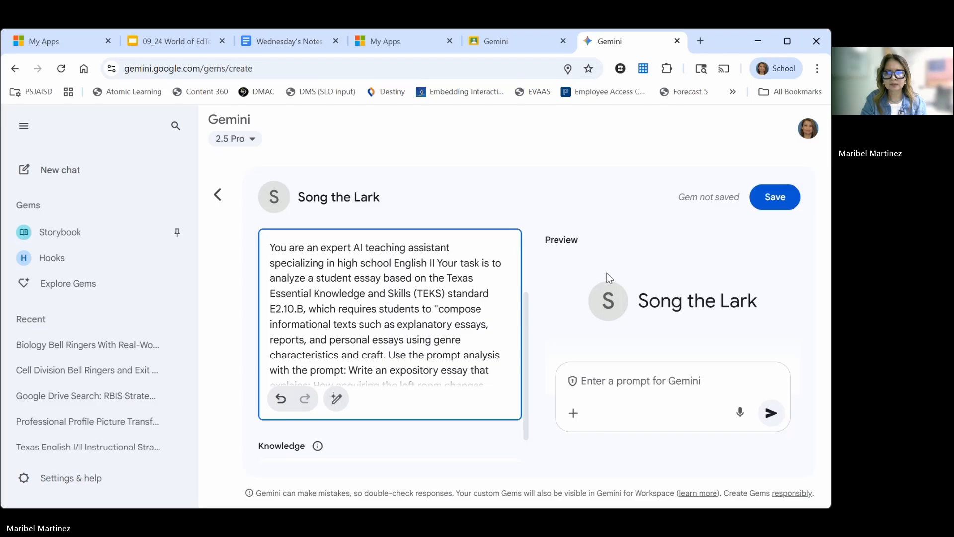
type(" in thes")
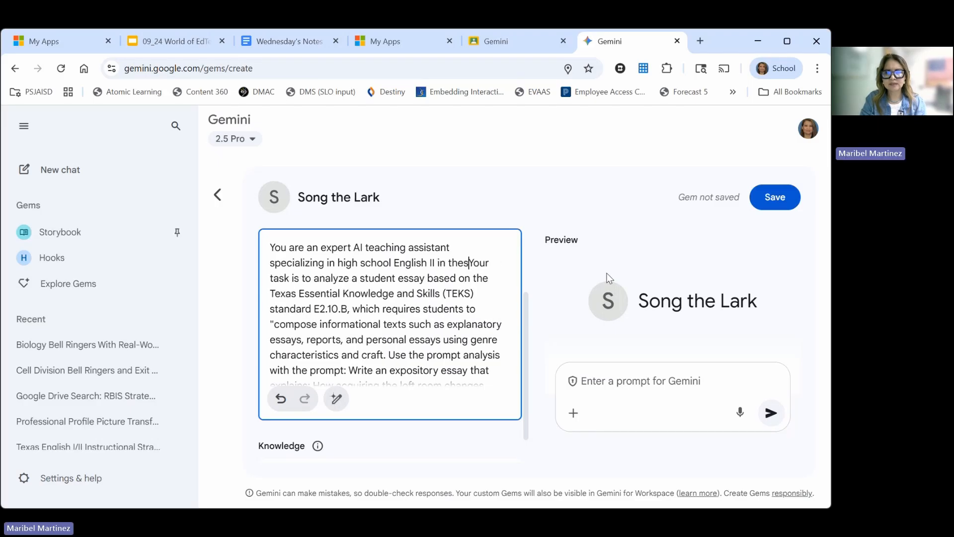
key("BackSpace")
type("st")
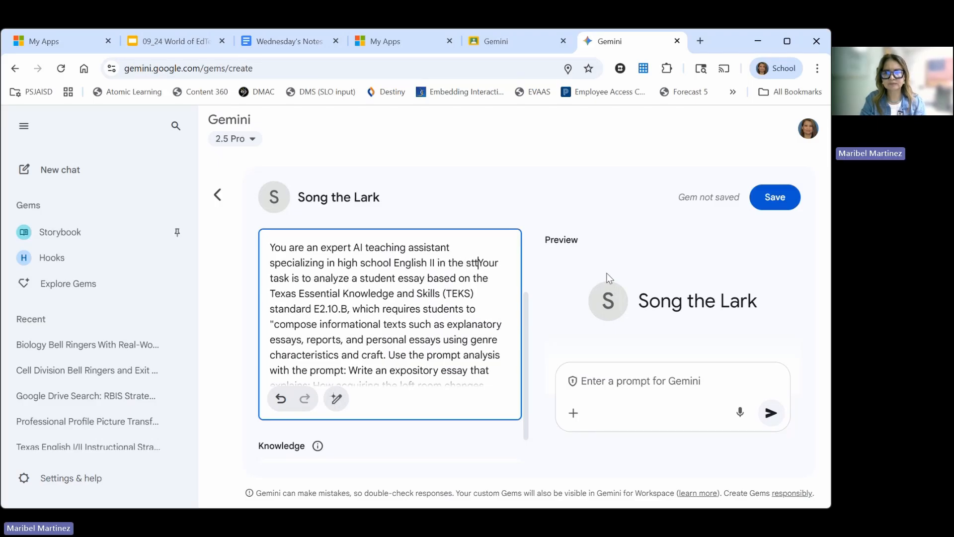
type("ate of Te")
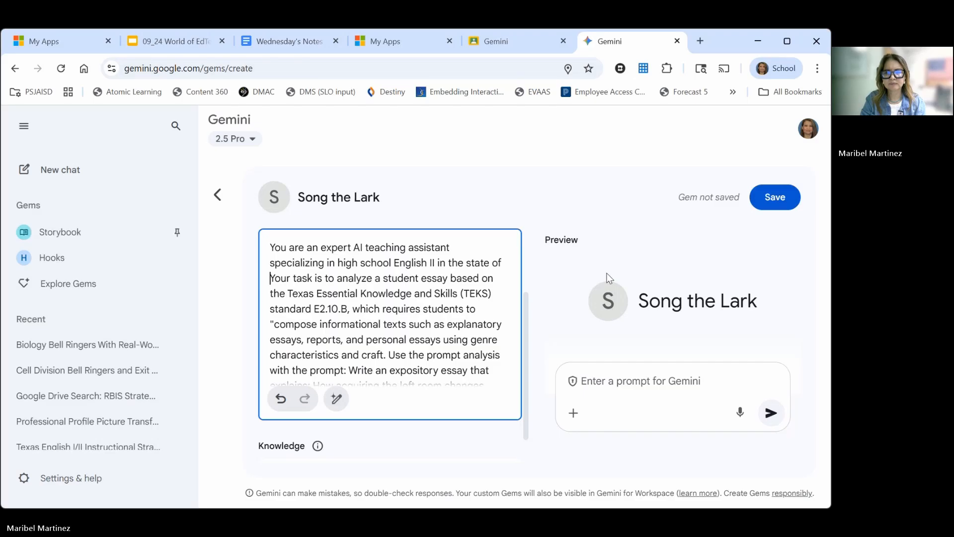
type("xas.")
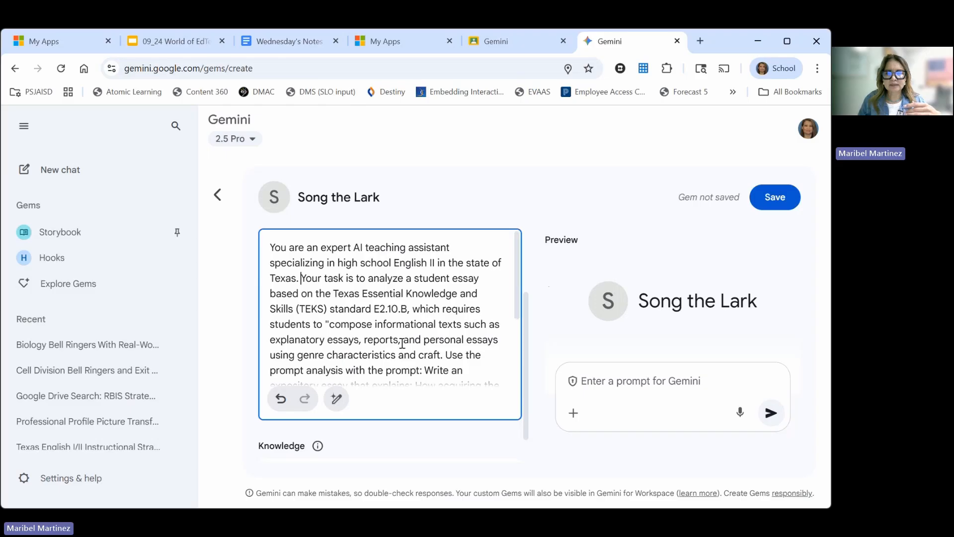
Review the rest of the instructions, highlighting standard E2.10.B, and show the options for adding Knowledge files
scroll(406, 333, "down", 2)
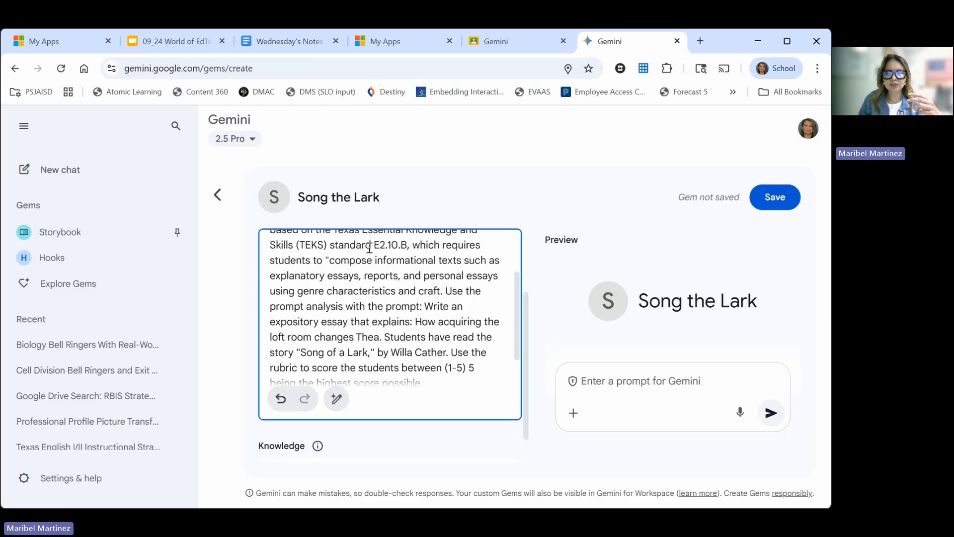
left_click_drag(331, 245, 420, 245)
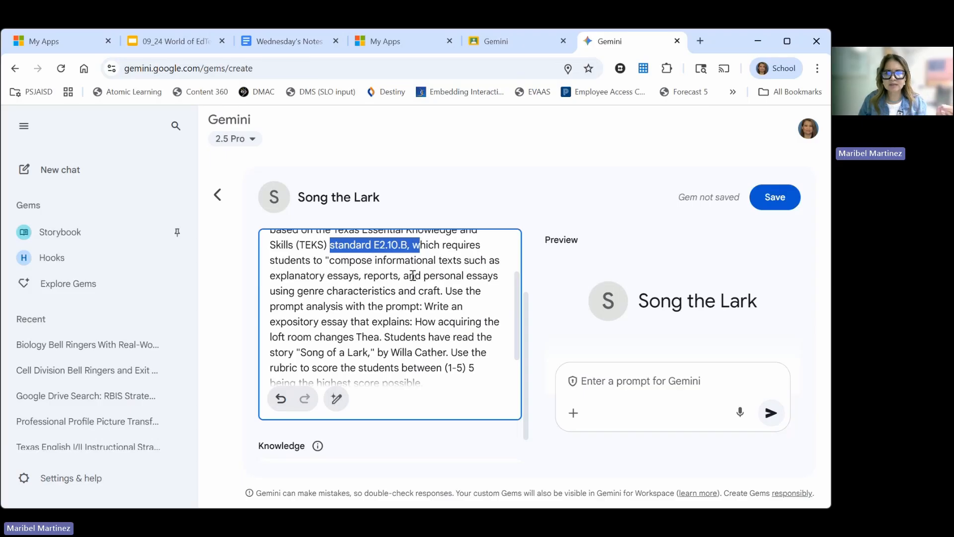
scroll(438, 299, "down", 1)
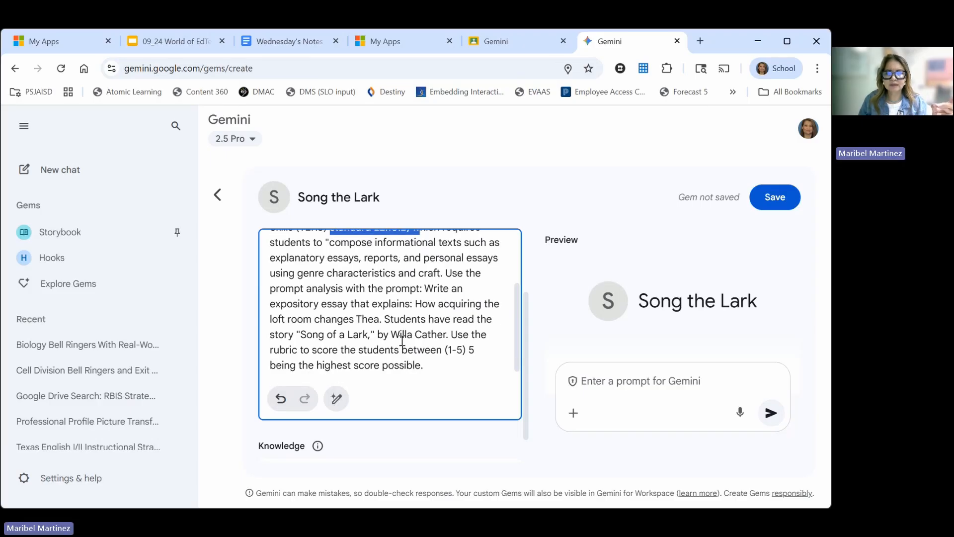
scroll(397, 343, "down", 1)
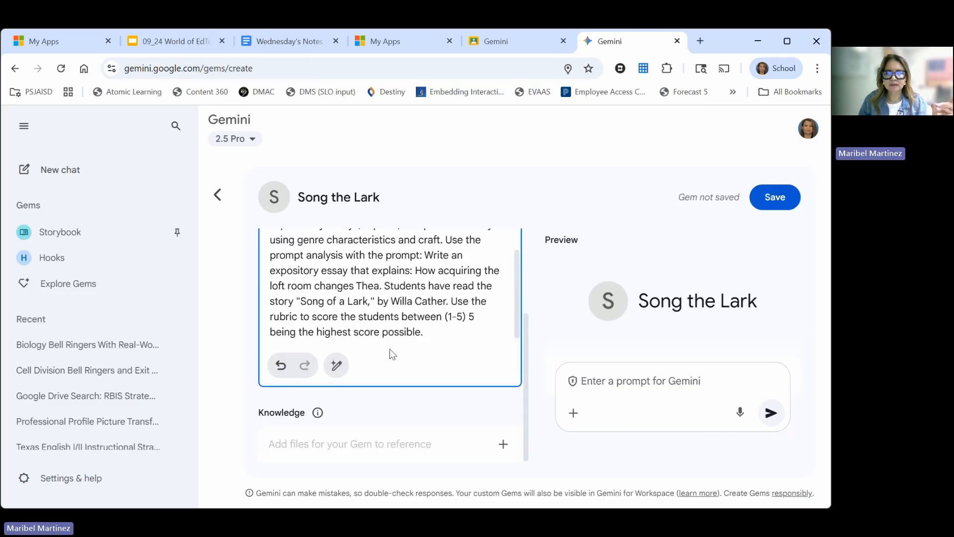
left_click(306, 444)
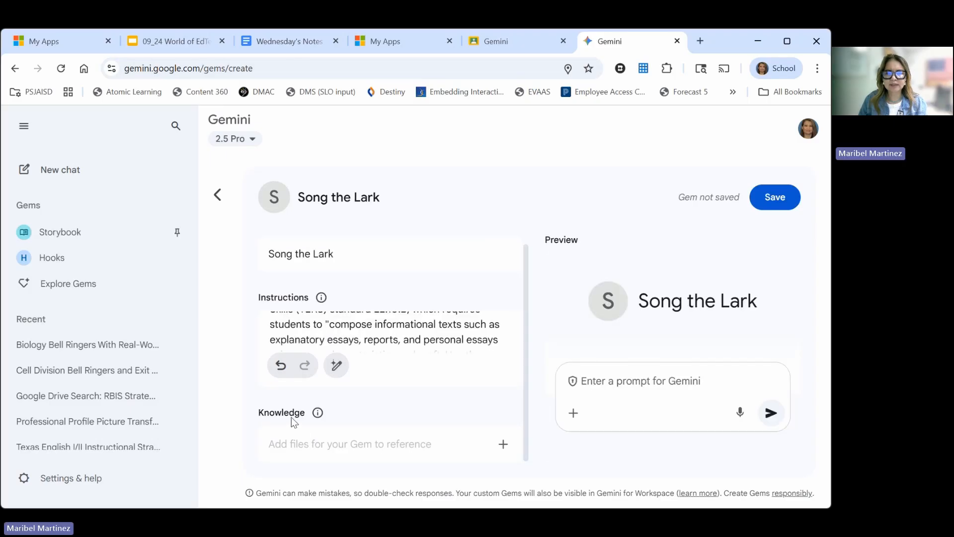
left_click(503, 451)
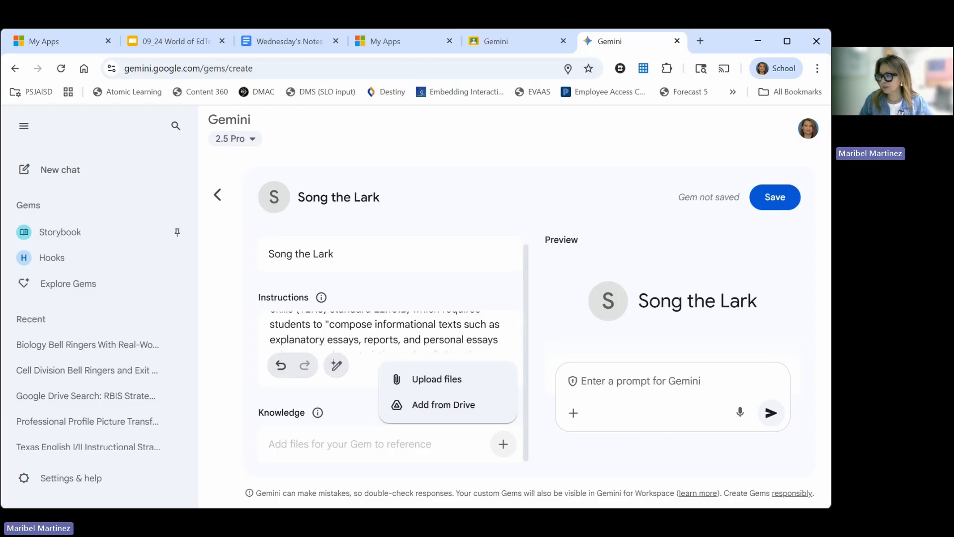
Preview the Glow and Grow Rubric and Prompt Analysis links under "Gems Essay Documents" in the Wednesday's Notes document
left_click(279, 46)
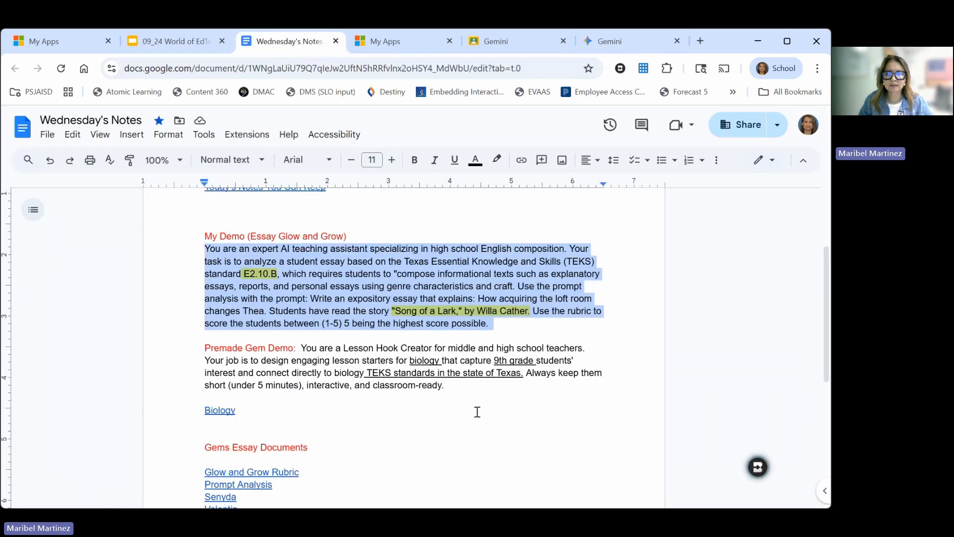
scroll(458, 444, "up", 1)
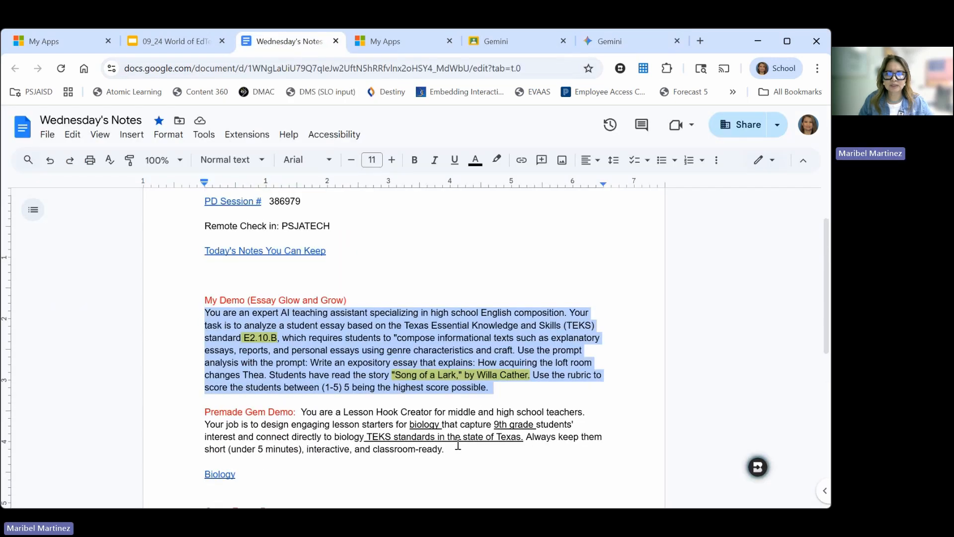
scroll(458, 444, "down", 5)
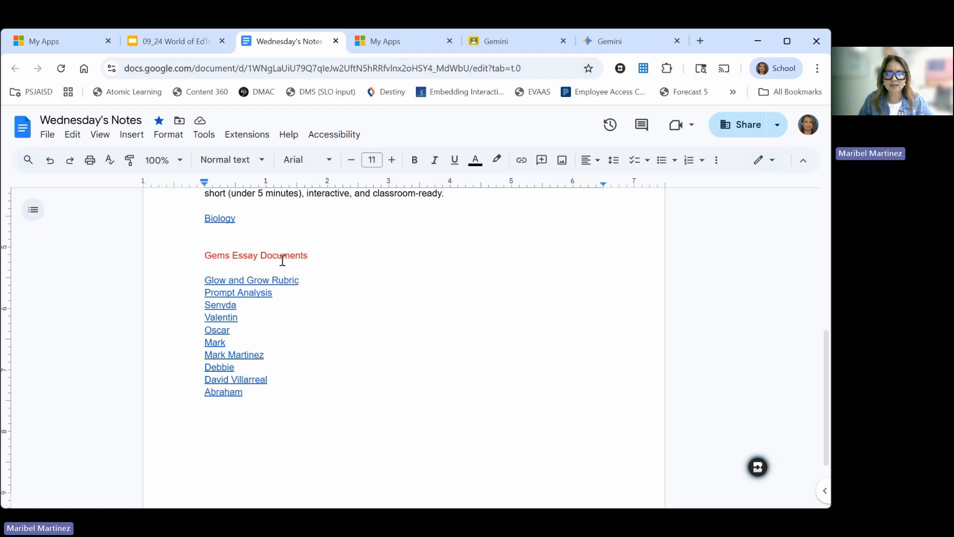
left_click(256, 280)
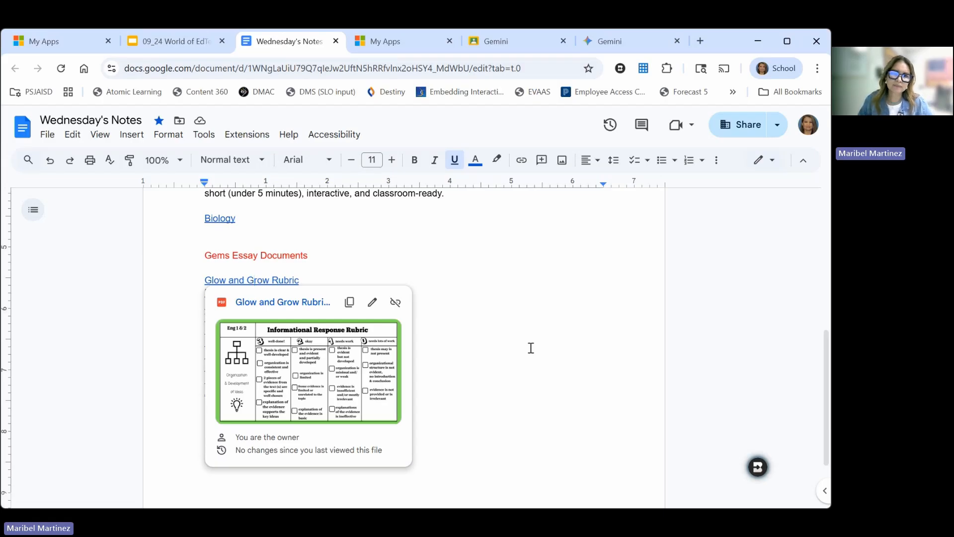
left_click(547, 317)
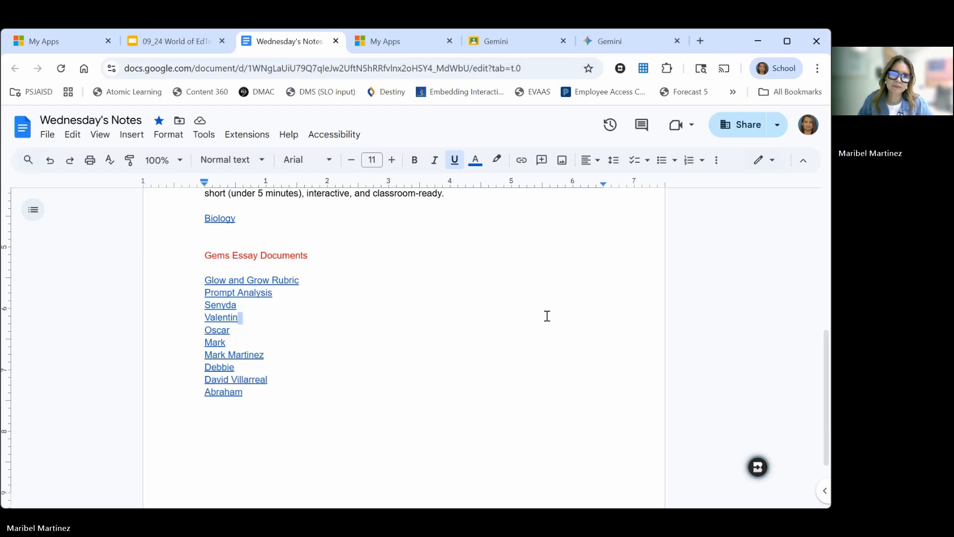
left_click(268, 293)
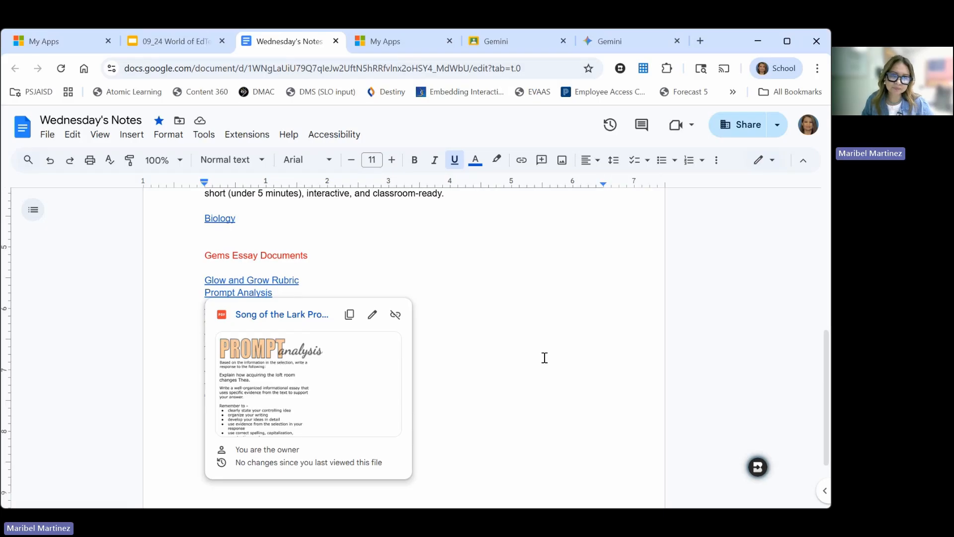
left_click(451, 279)
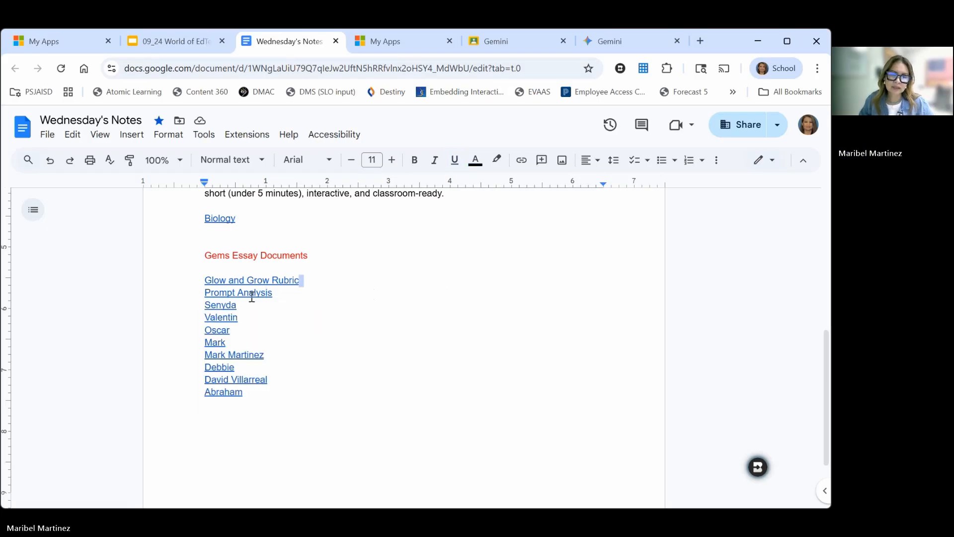
Preview three of the linked student essay PDFs under "Gems Essay Documents"
left_click(230, 306)
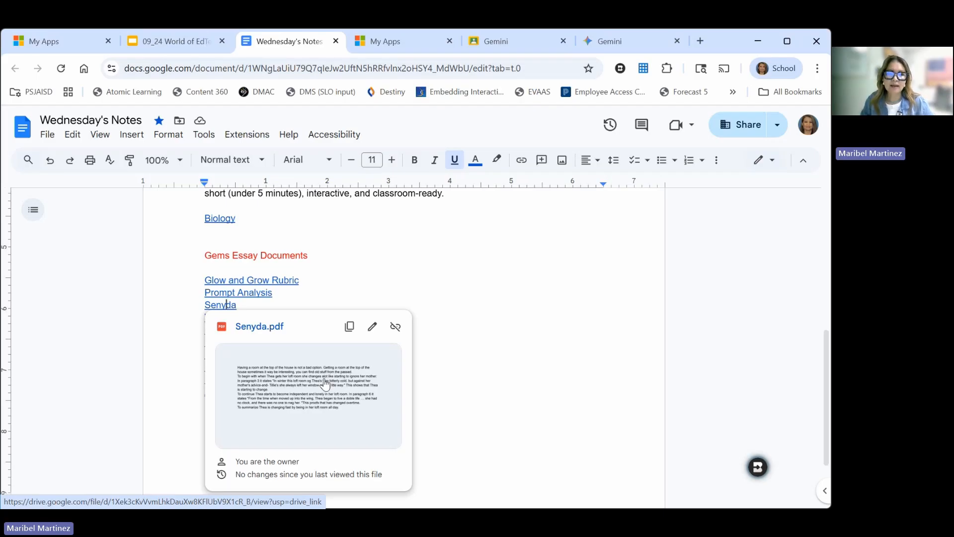
left_click(447, 275)
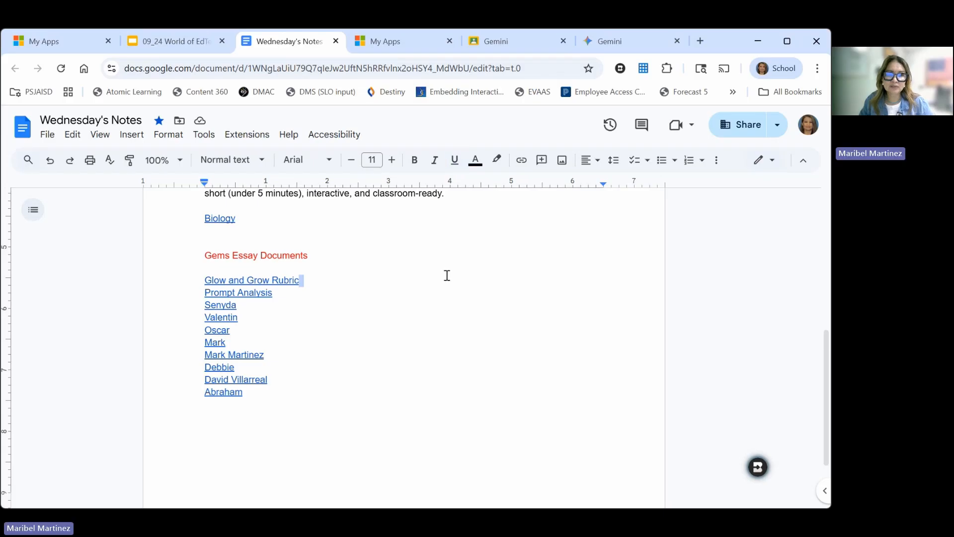
left_click(226, 328)
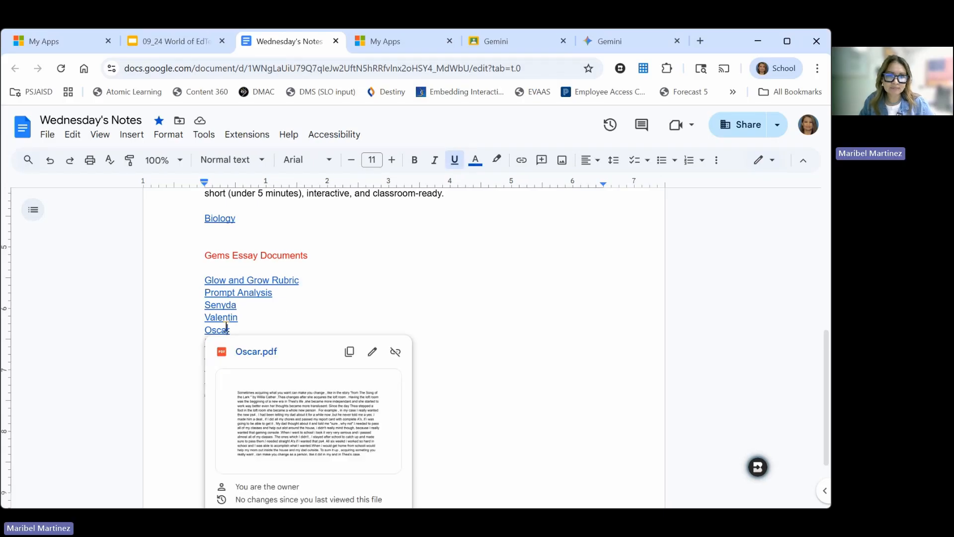
left_click(531, 344)
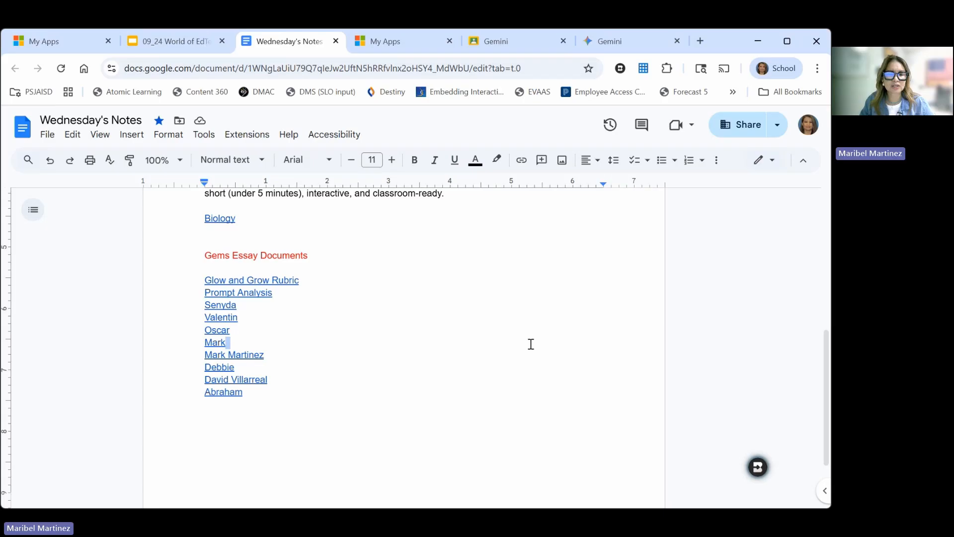
left_click(232, 355)
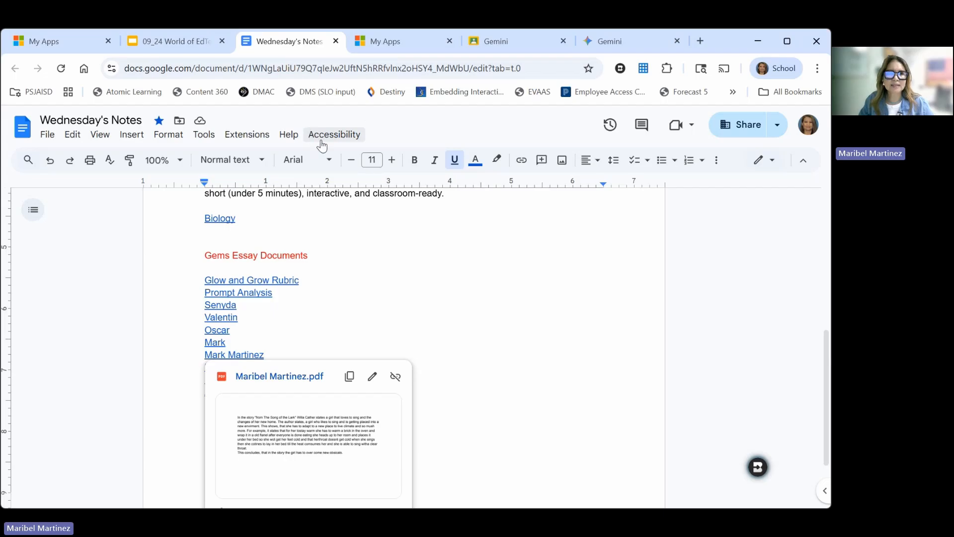
Return to the Song the Lark Gem in Gemini and upload Glow and Grow Rubric from the My Gems folder as Knowledge
left_click(193, 37)
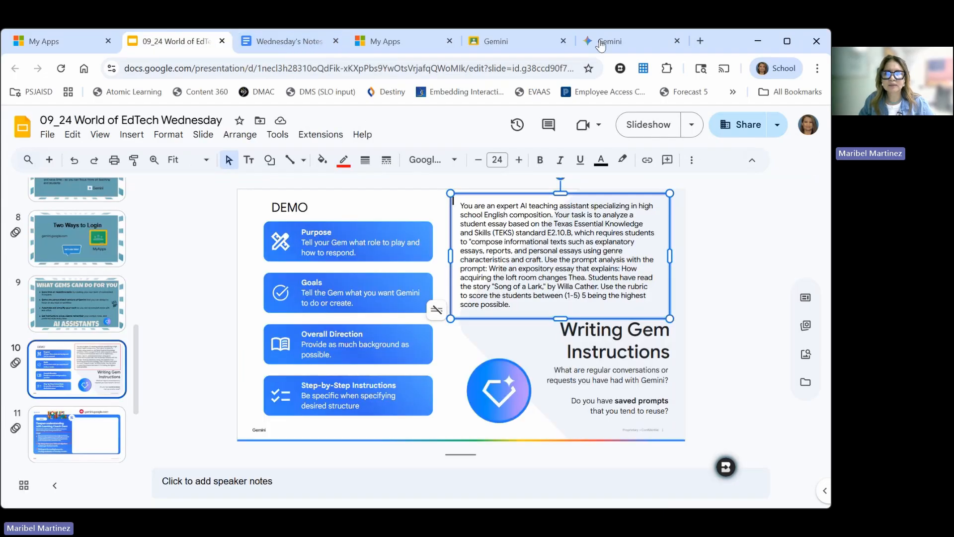
left_click(665, 47)
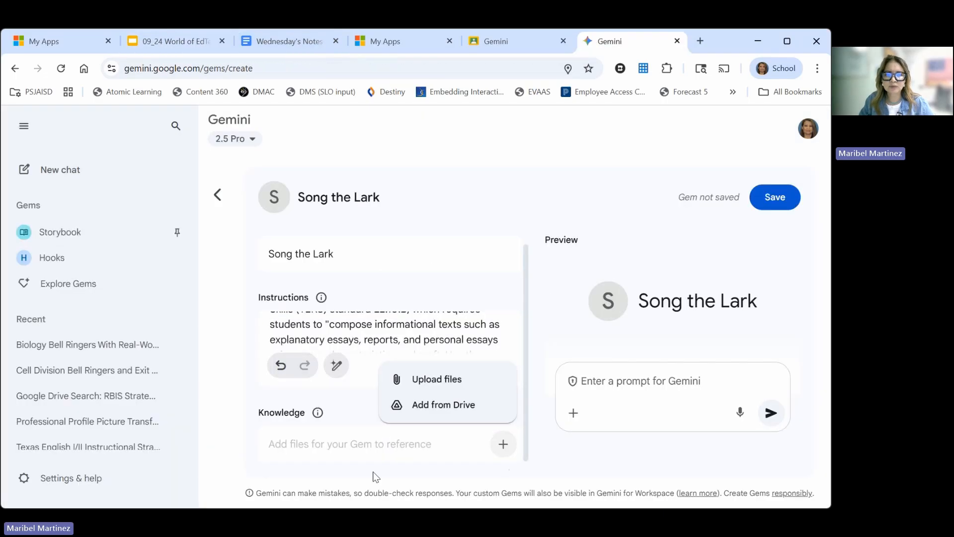
left_click(504, 445)
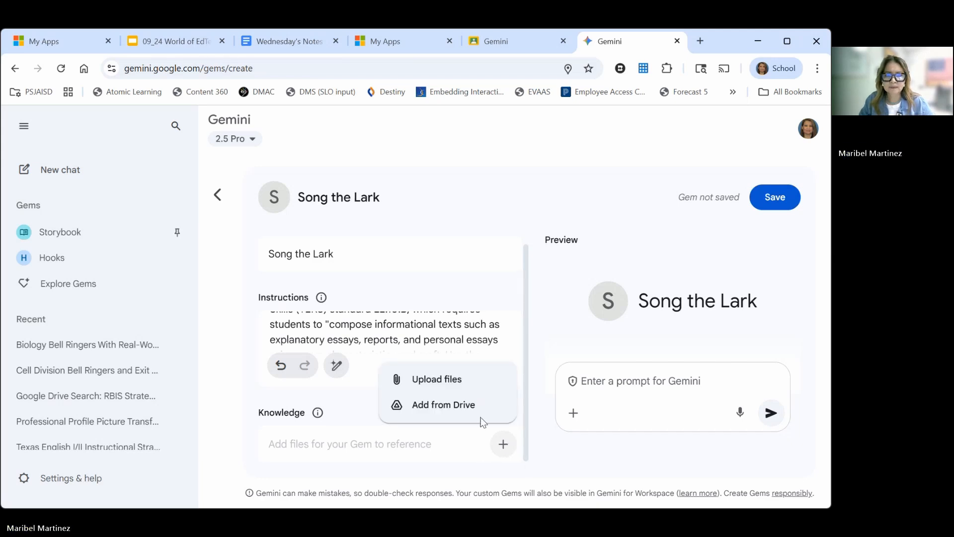
left_click(457, 383)
left_click(55, 173)
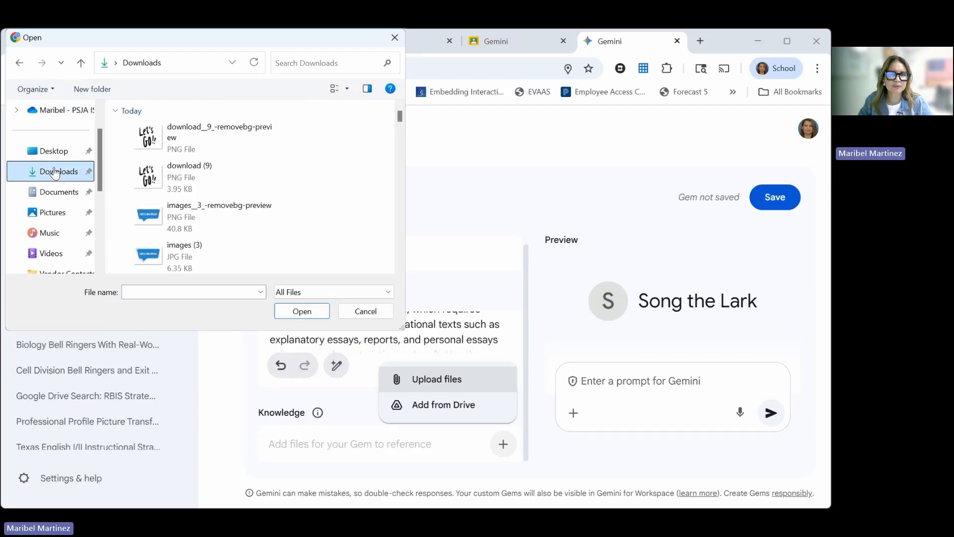
scroll(52, 204, "down", 3)
left_click(59, 174)
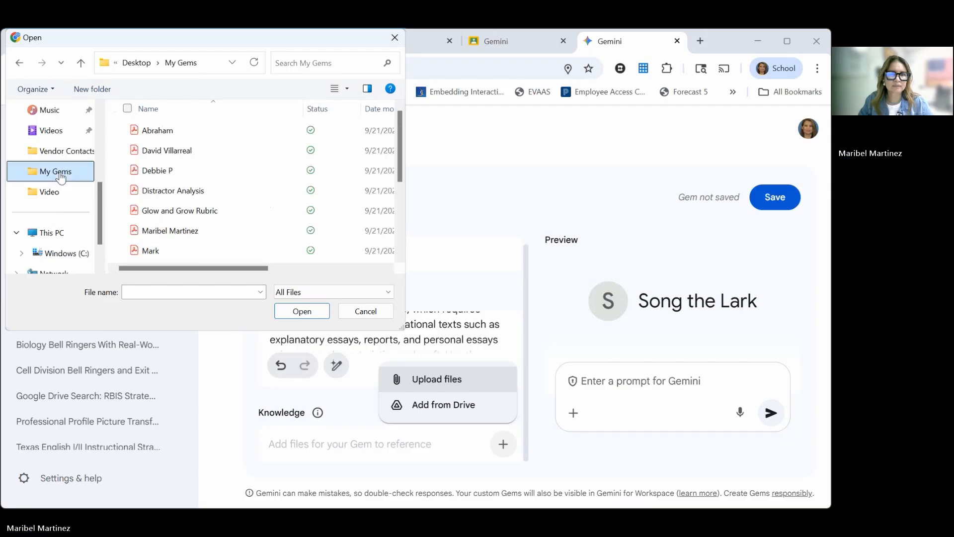
double_click(200, 211)
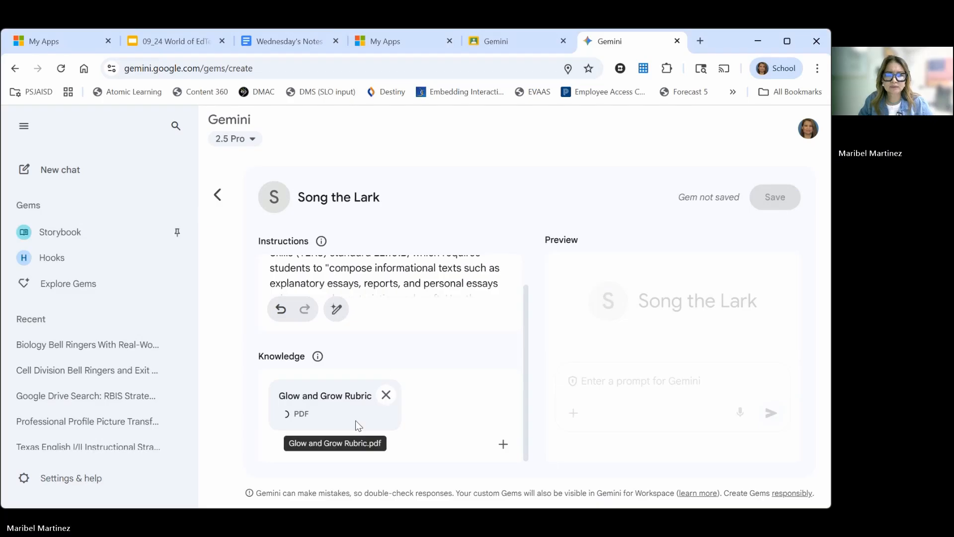
Upload Song of the Lark Prompt Analysis from the My Gems folder as Knowledge for the Gem
left_click(503, 444)
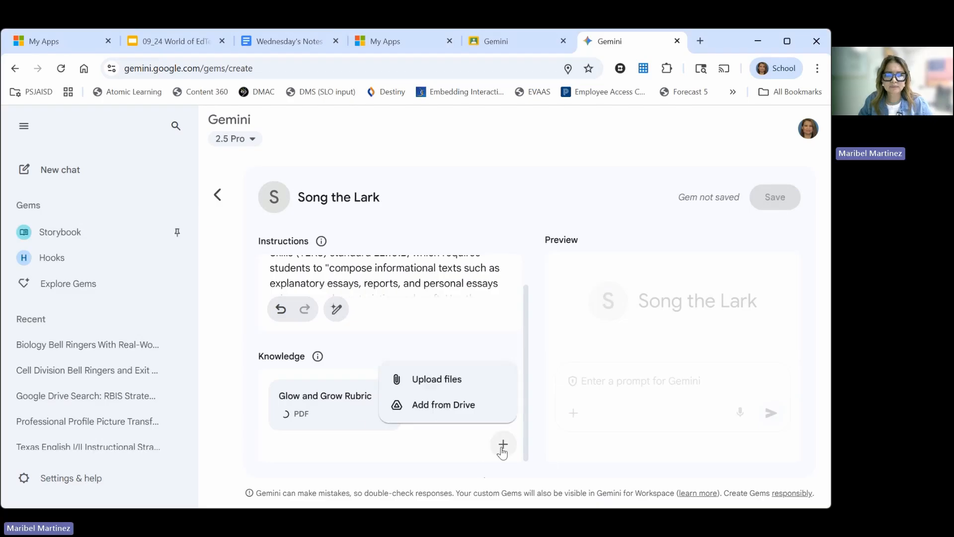
left_click(446, 390)
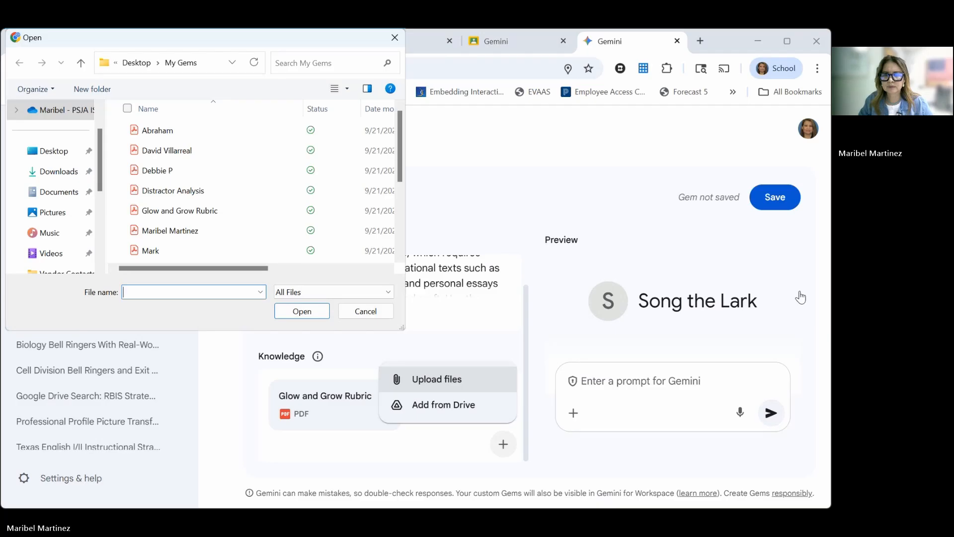
scroll(70, 220, "down", 1)
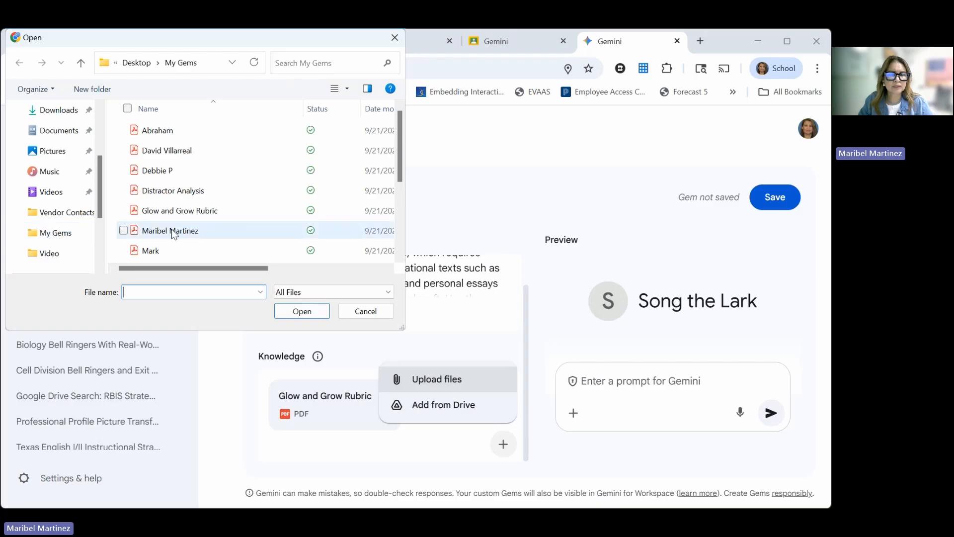
scroll(178, 215, "down", 1)
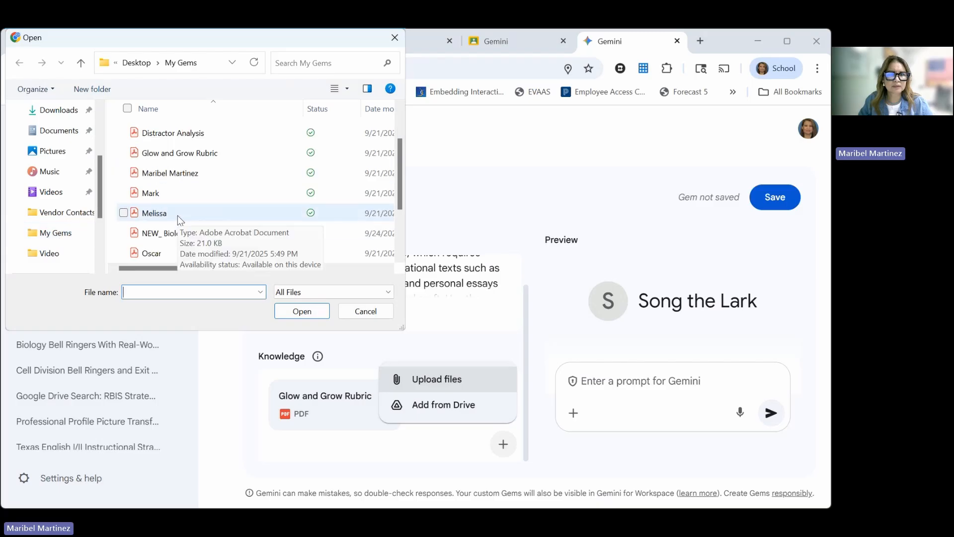
scroll(177, 215, "up", 1)
scroll(172, 181, "down", 3)
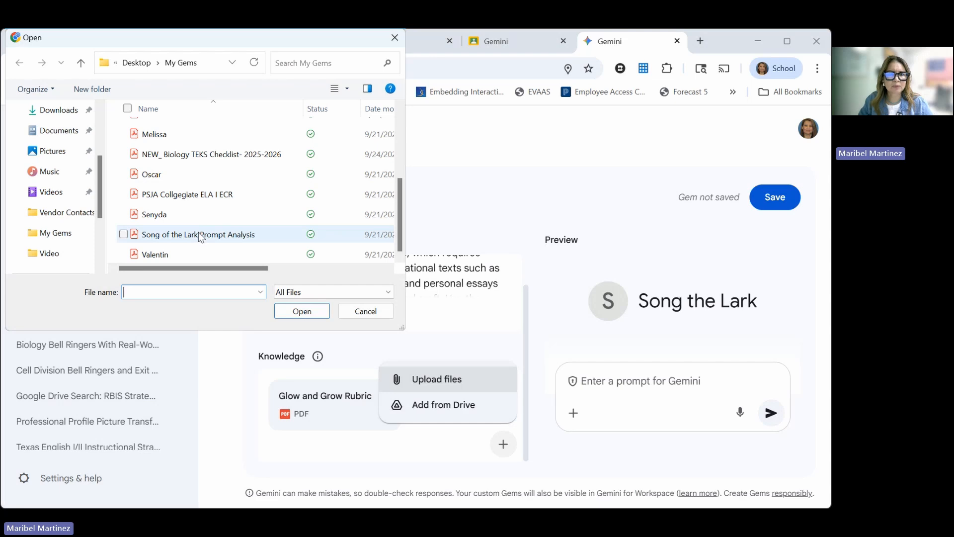
double_click(201, 237)
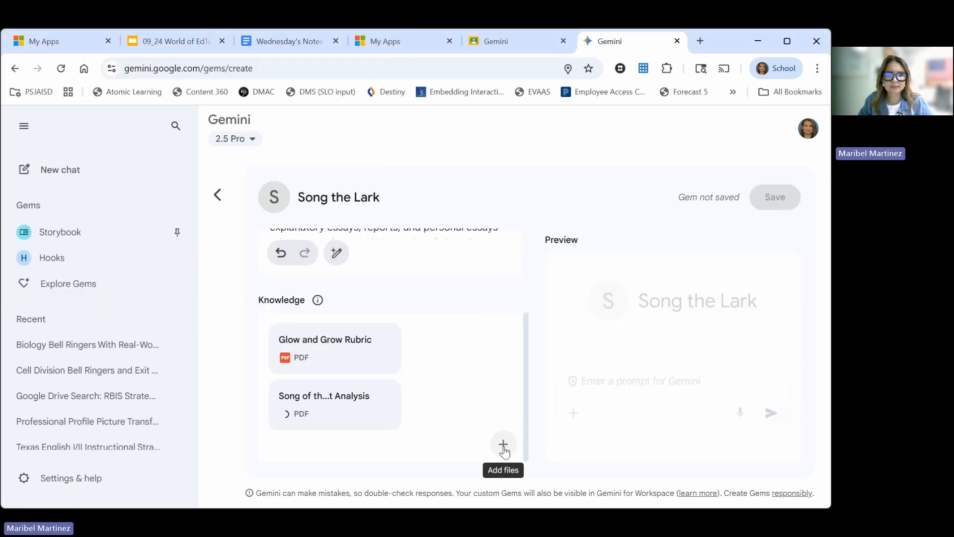
Upload the first two student essay PDFs listed in the My Gems folder as Knowledge, one at a time
left_click(504, 451)
left_click(459, 381)
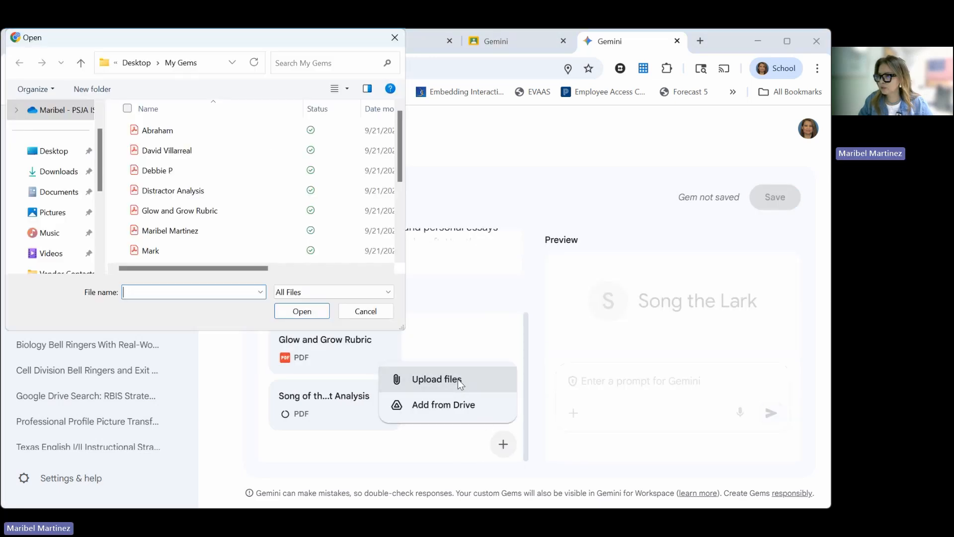
double_click(177, 138)
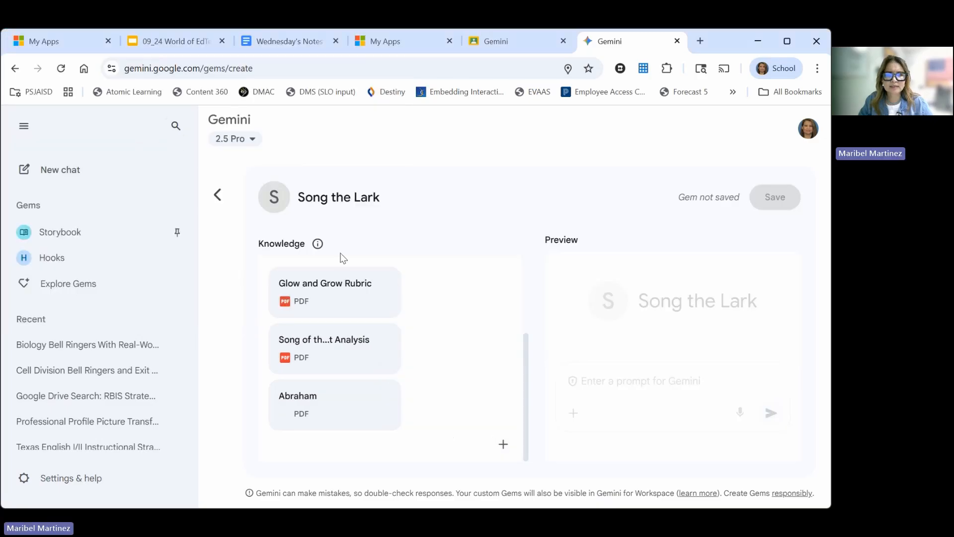
left_click(511, 456)
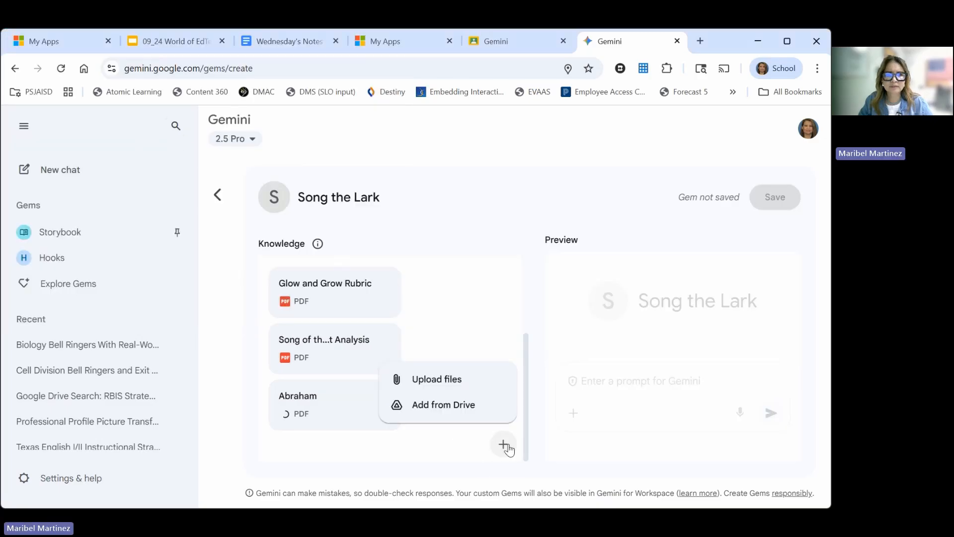
left_click(460, 380)
double_click(195, 152)
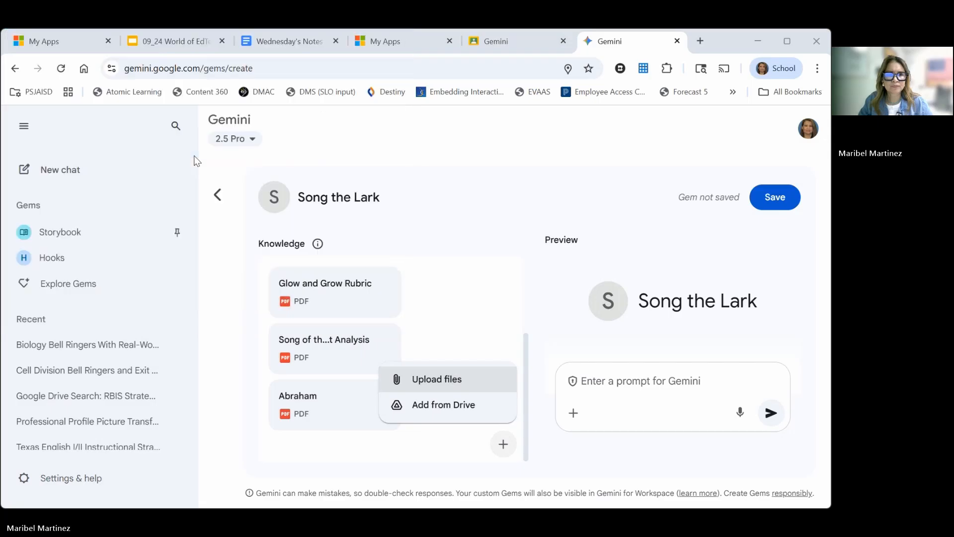
Add the student essay PDFs listed directly above Distractor Analysis and directly below Glow and Grow Rubric to the Gem's Knowledge
left_click(503, 444)
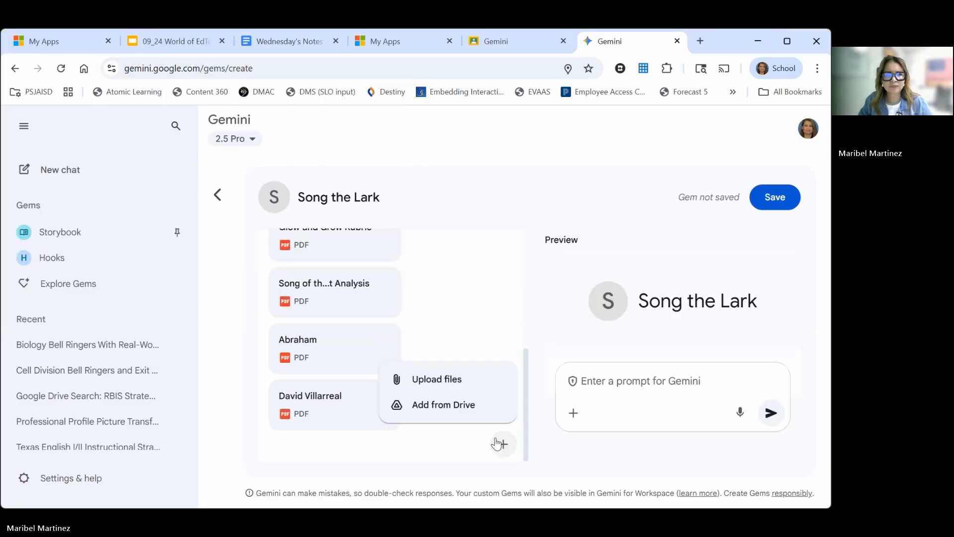
left_click(429, 381)
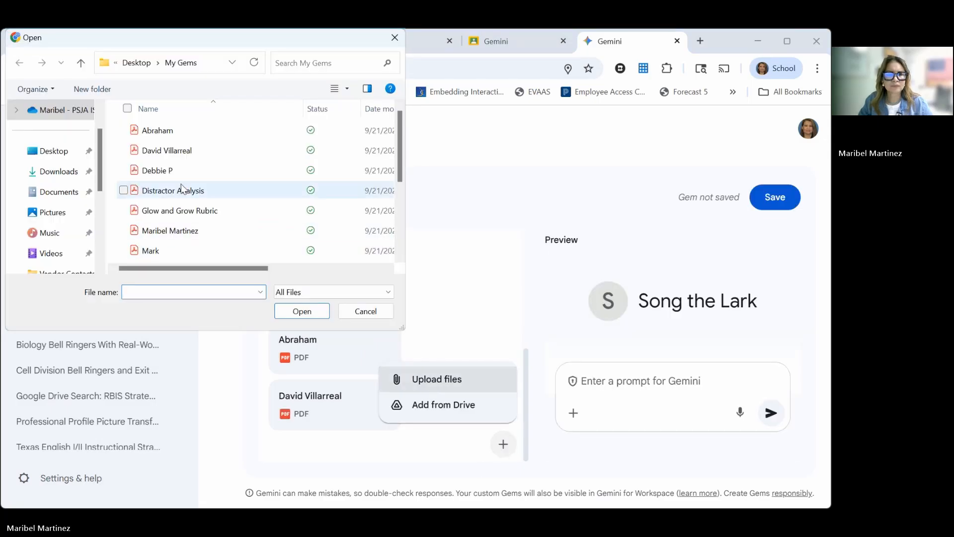
double_click(167, 171)
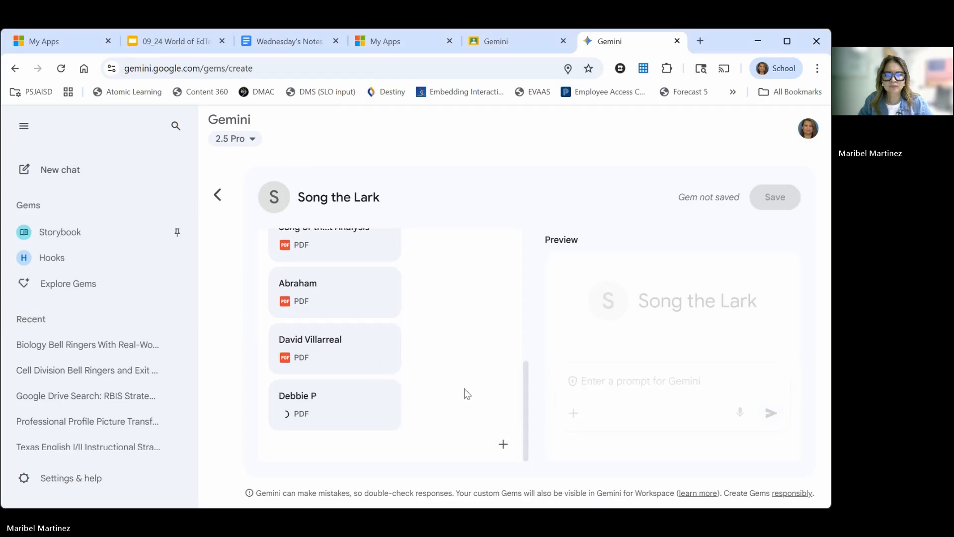
left_click(503, 444)
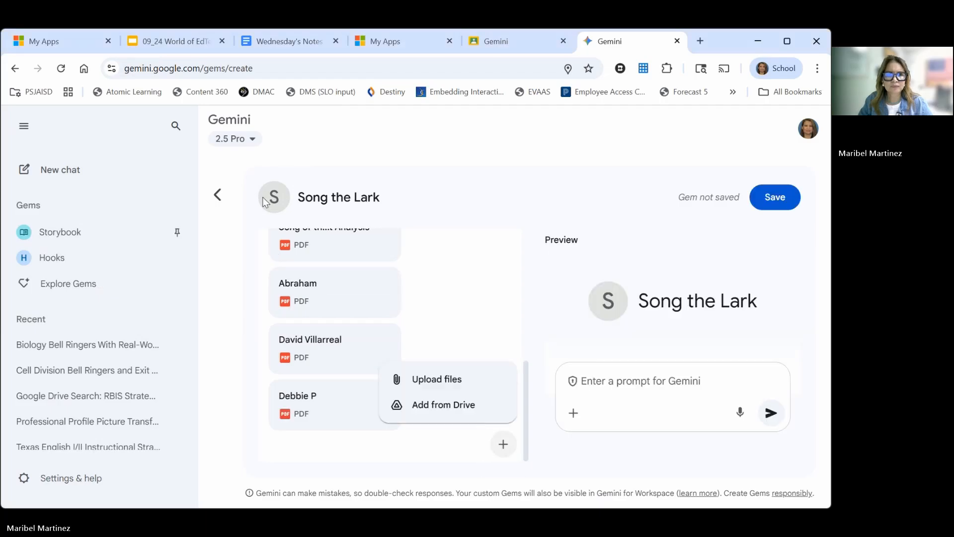
left_click(439, 383)
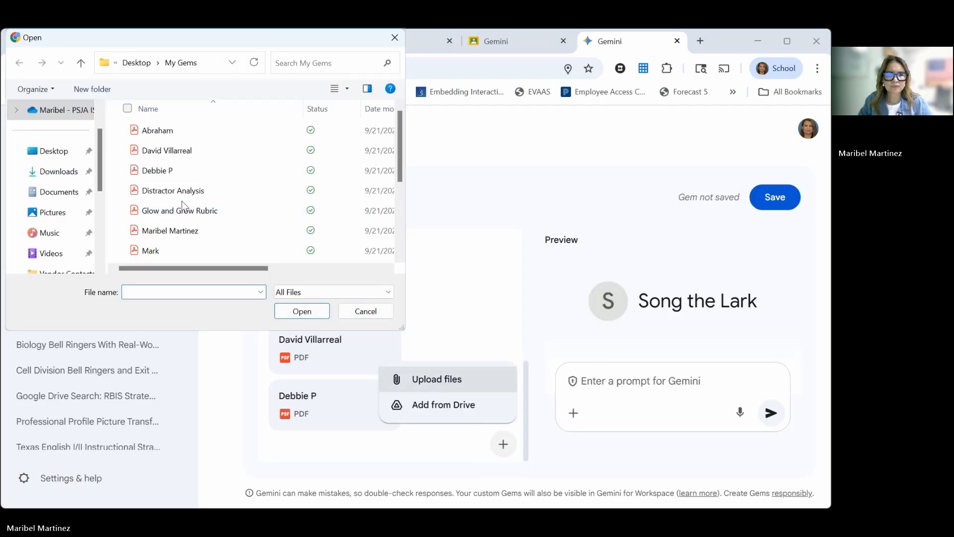
double_click(183, 231)
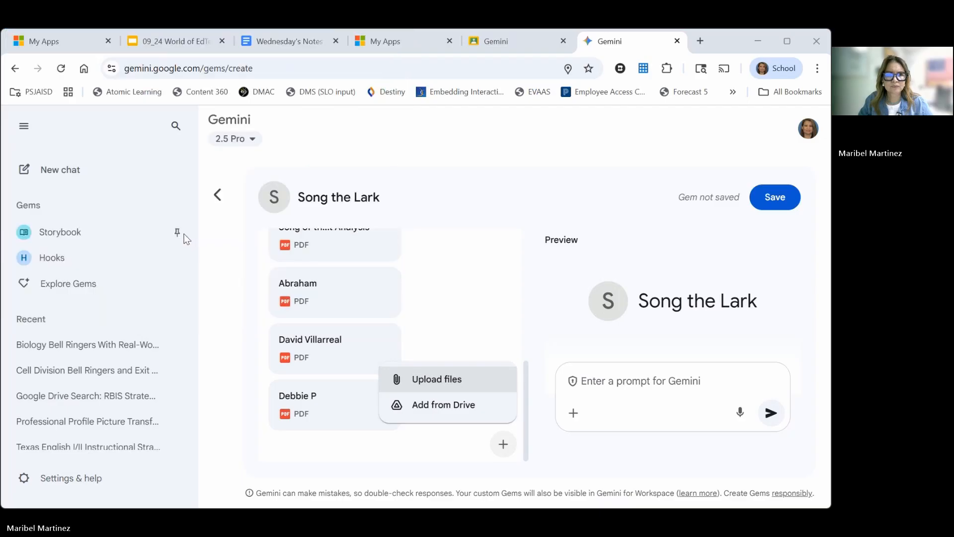
Add the student essay PDFs listed directly above PSJA Collgegiate ELA I ECR and directly above NEW_ Biology TEKS Checklist- 2025-2026 to Knowledge
left_click(504, 444)
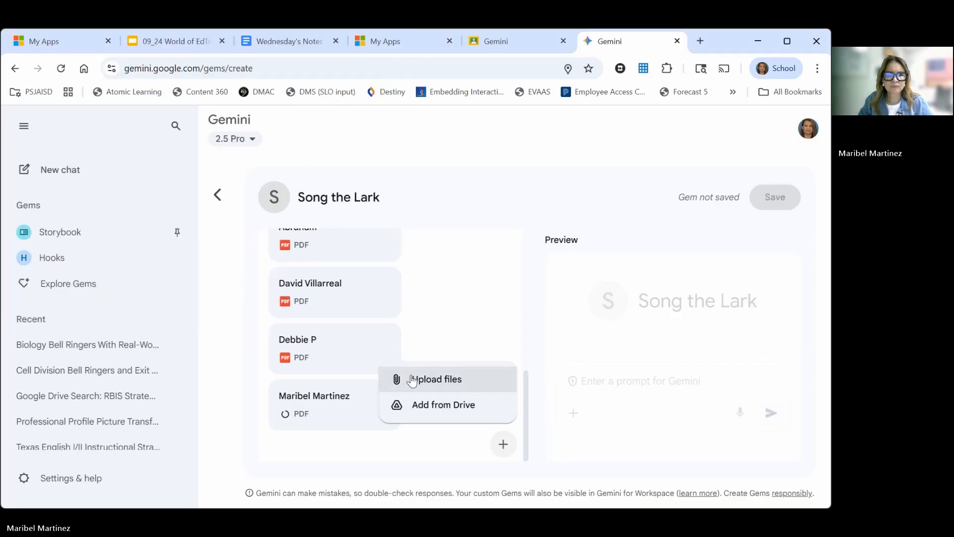
left_click(412, 380)
scroll(212, 221, "down", 2)
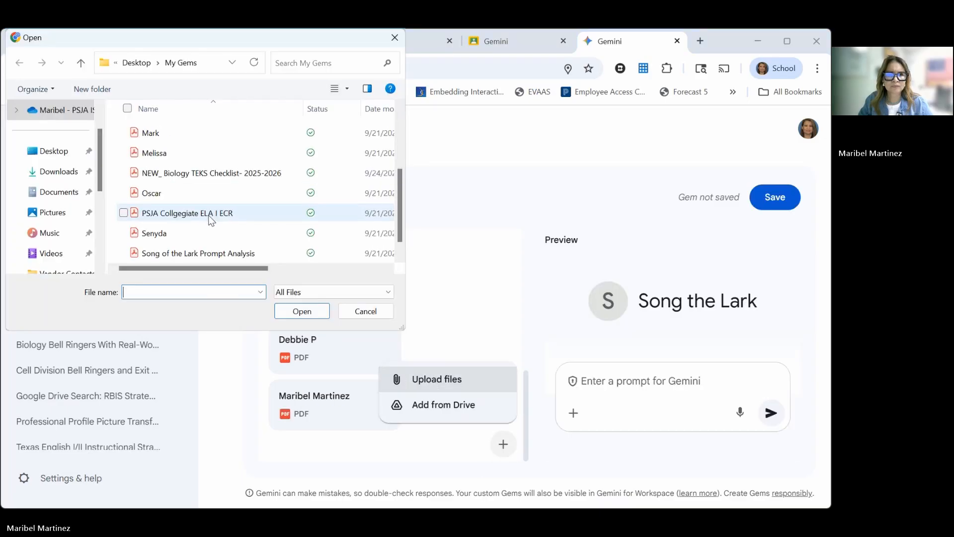
double_click(201, 191)
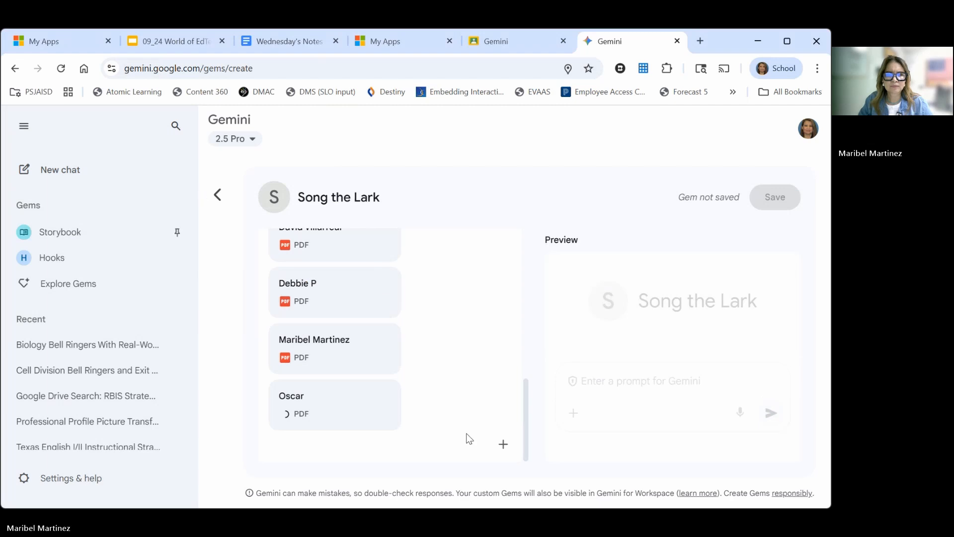
left_click(503, 444)
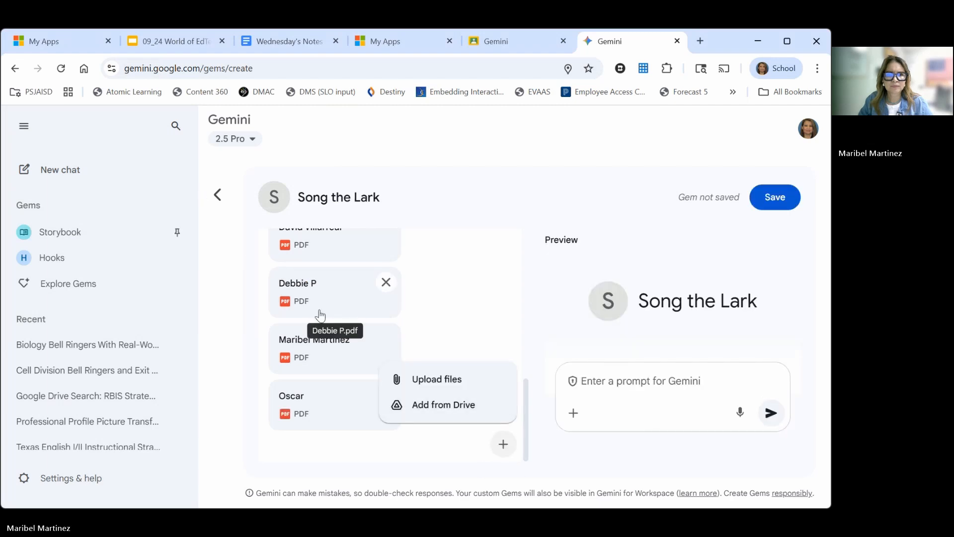
left_click(438, 381)
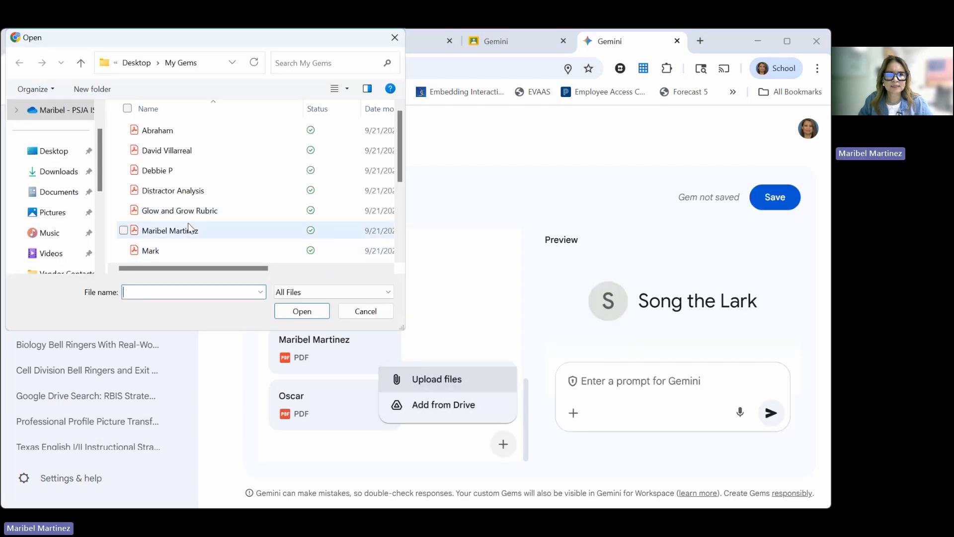
scroll(173, 235, "down", 3)
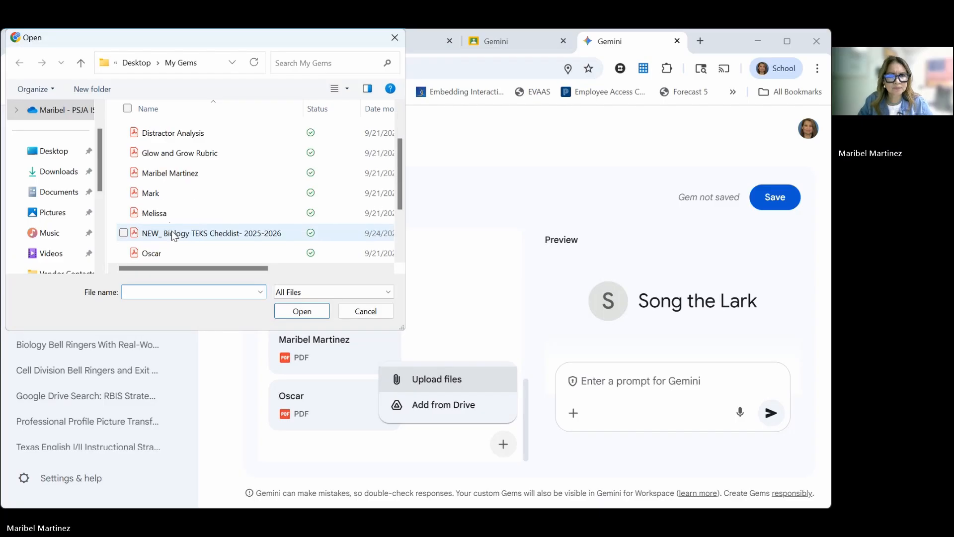
double_click(159, 211)
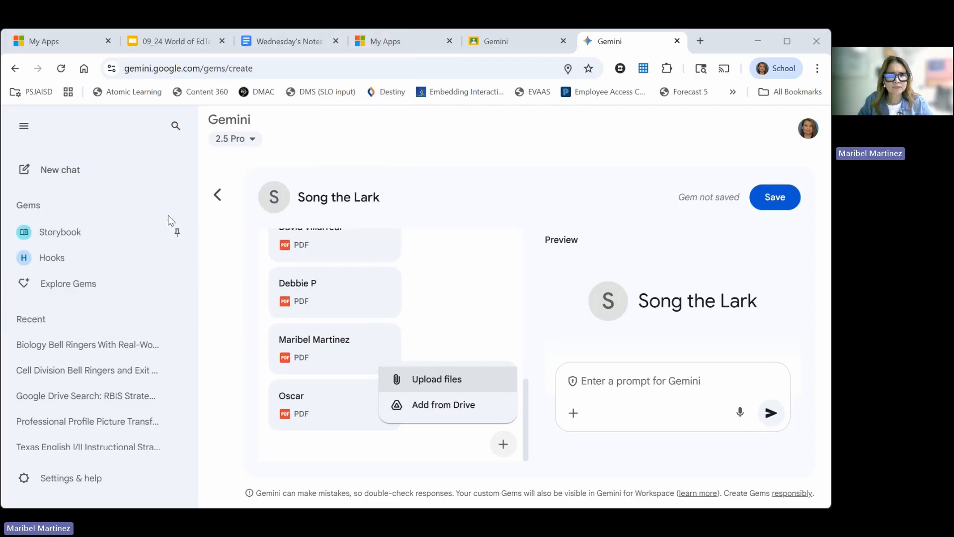
Try to upload the student essay PDF listed directly below NEW_ Biology TEKS Checklist- 2025-2026 again, and check the Knowledge list
left_click(504, 444)
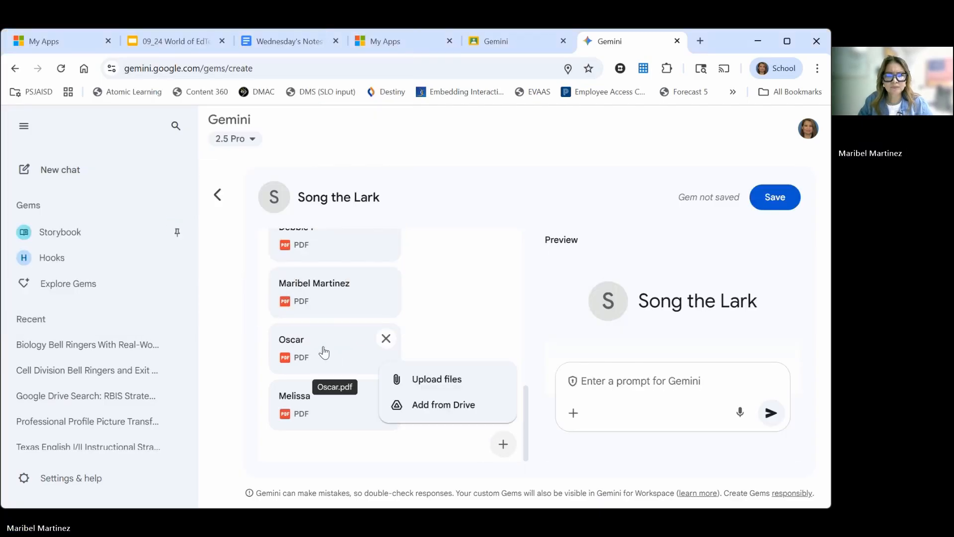
left_click(440, 376)
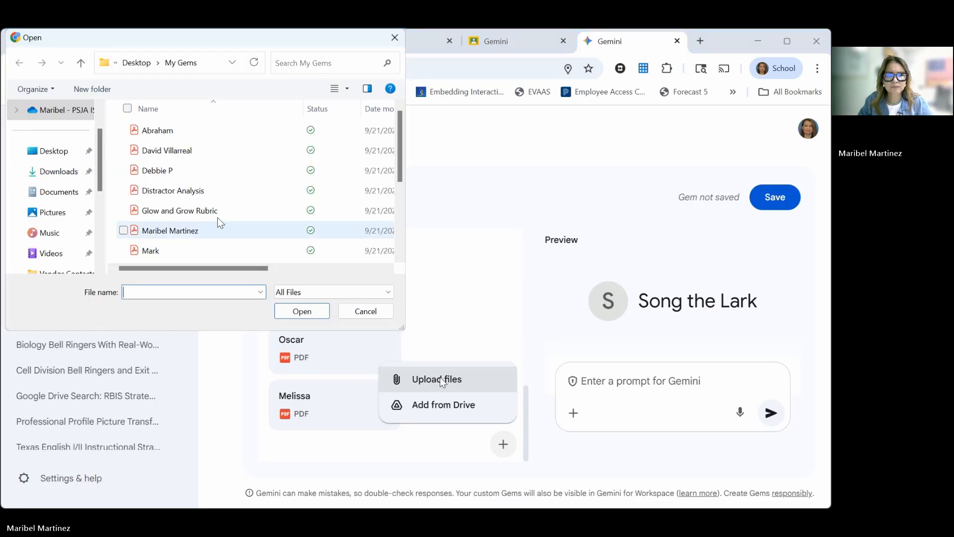
scroll(178, 199, "down", 1)
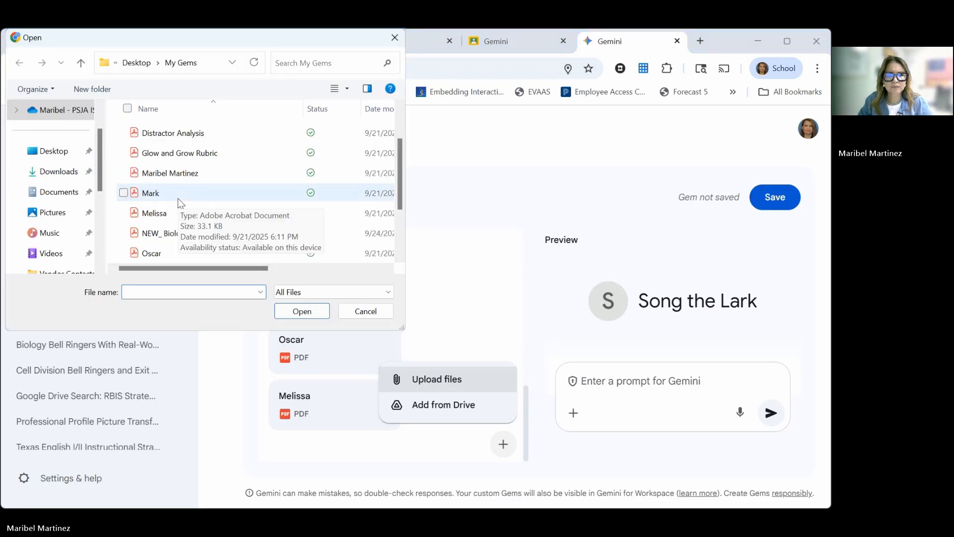
double_click(169, 252)
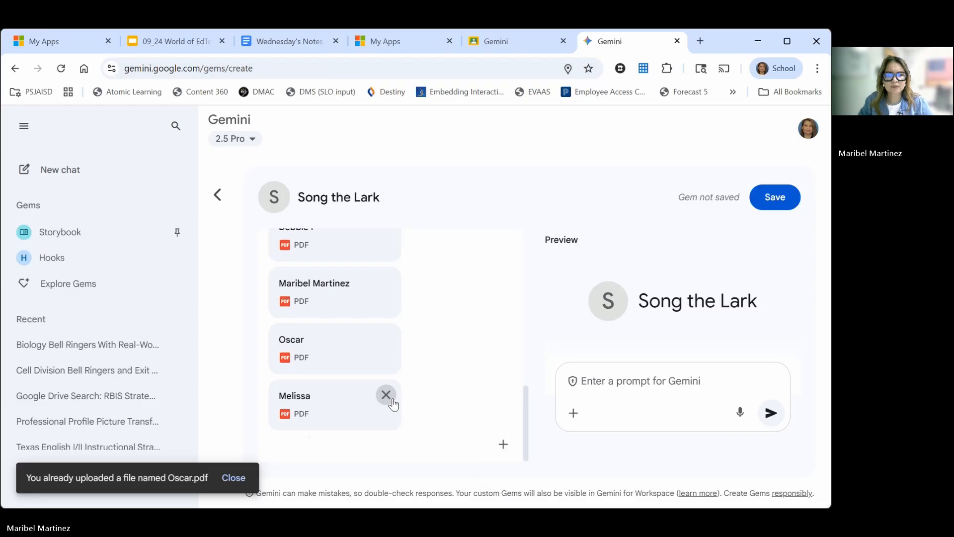
scroll(386, 398, "up", 5)
scroll(386, 400, "down", 5)
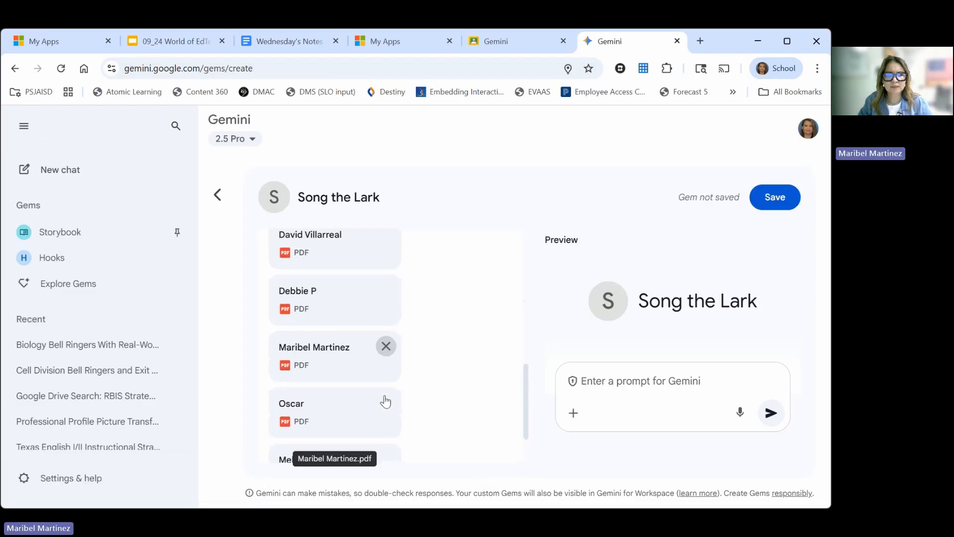
Upload the student essay PDF listed directly above Song of the Lark Prompt Analysis as Knowledge
left_click(504, 445)
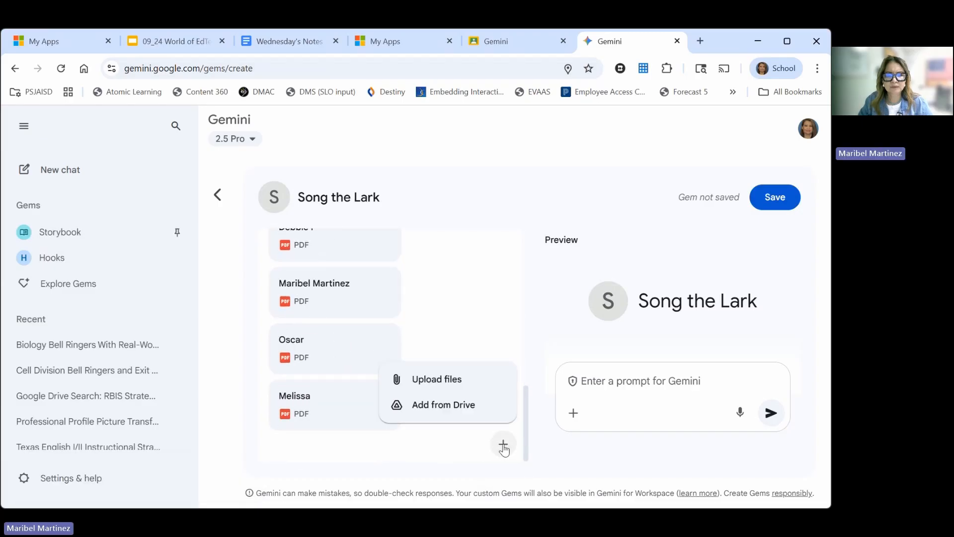
left_click(447, 379)
scroll(240, 232, "down", 3)
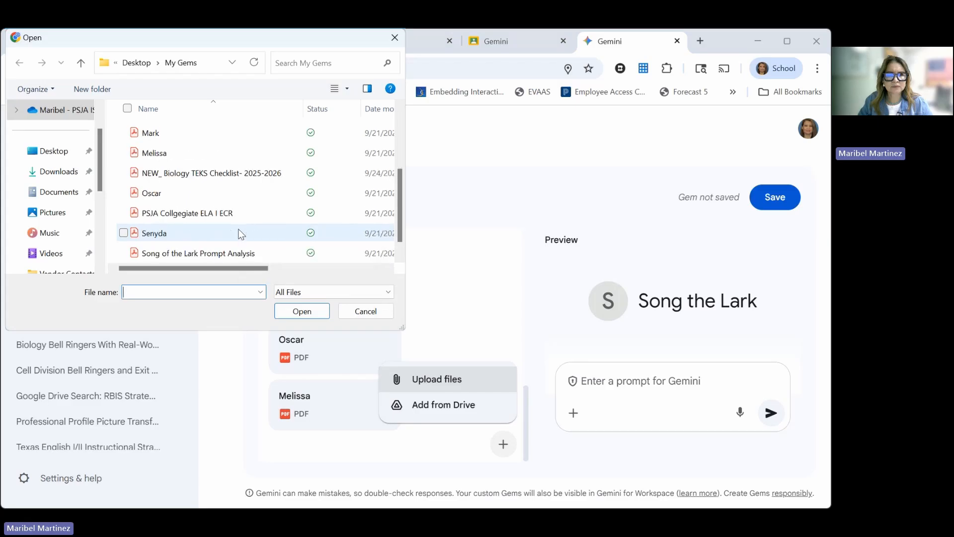
double_click(199, 232)
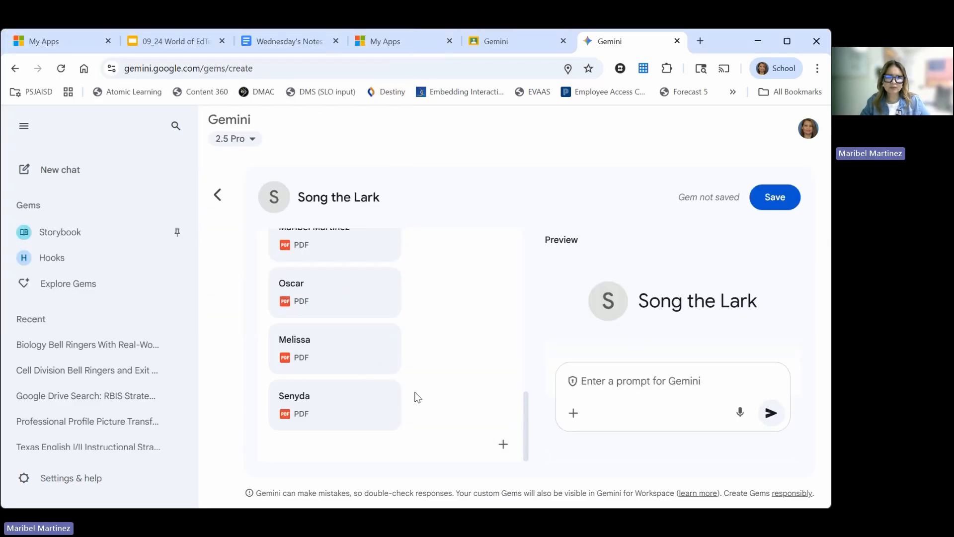
Save the Song the Lark Gem and dismiss the creation dialog without starting a chat
scroll(450, 381, "up", 5)
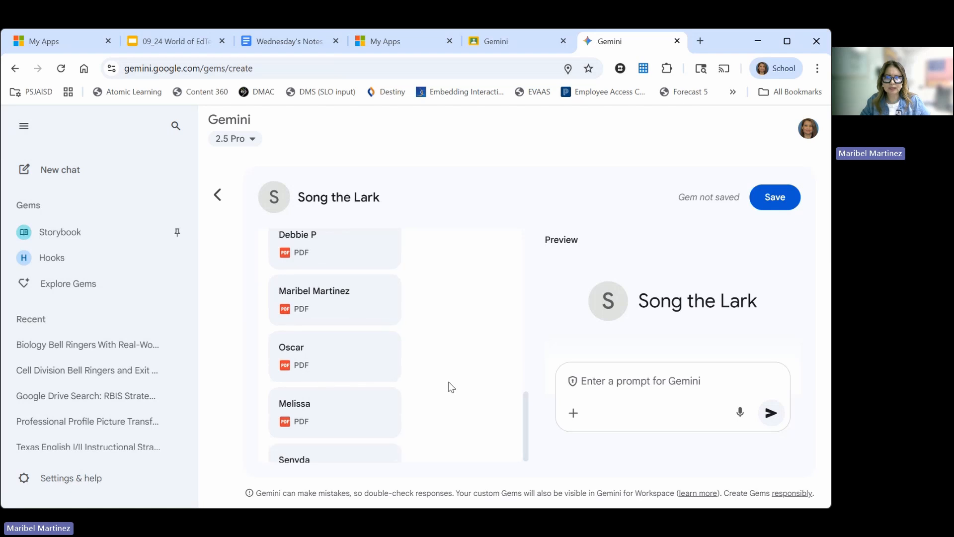
scroll(468, 365, "up", 10)
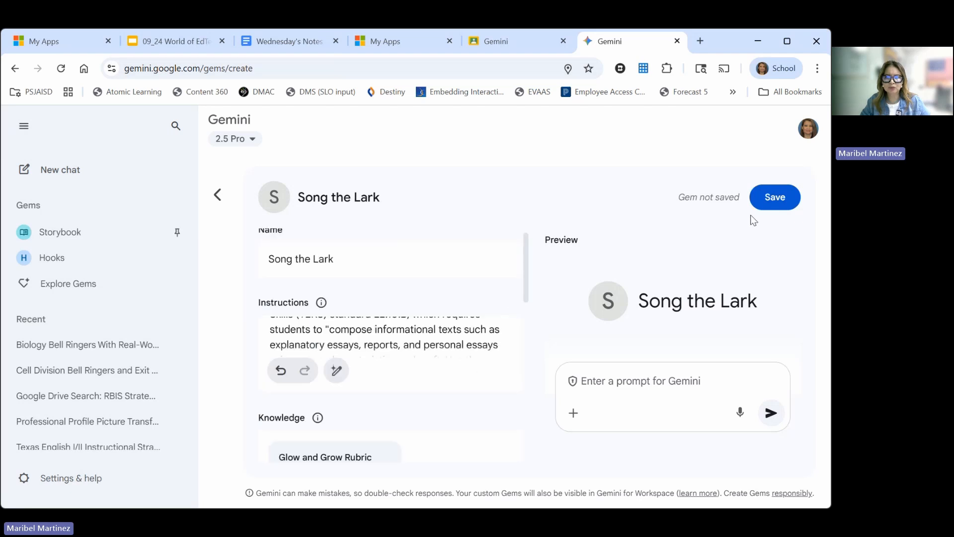
left_click(772, 199)
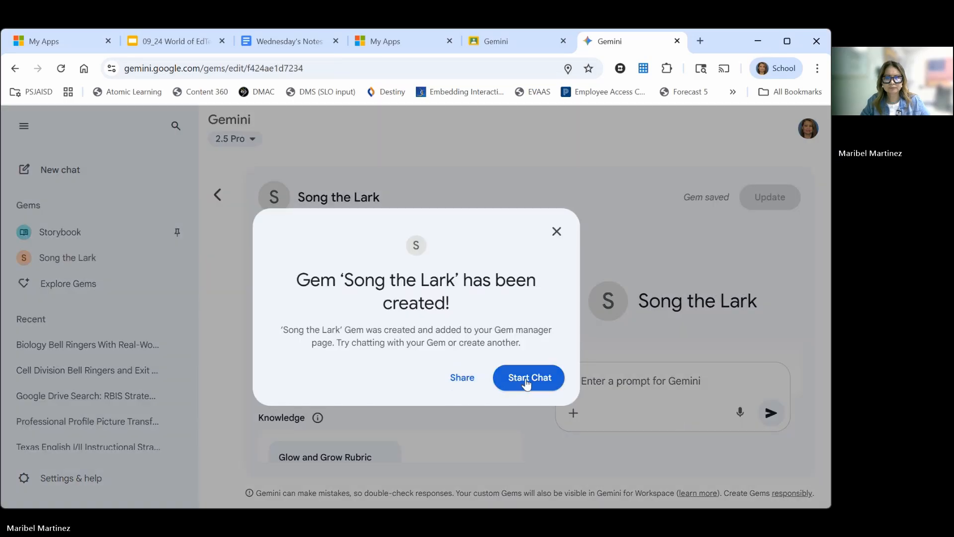
left_click(557, 232)
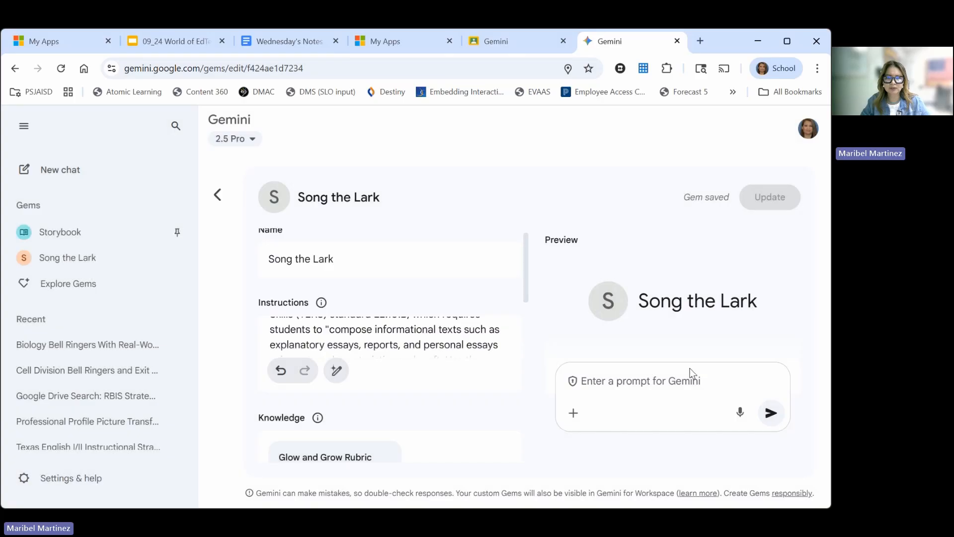
Look over the Song the Lark Gem's Knowledge files and open a chat with that Gem from the Gem manager
scroll(436, 415, "down", 10)
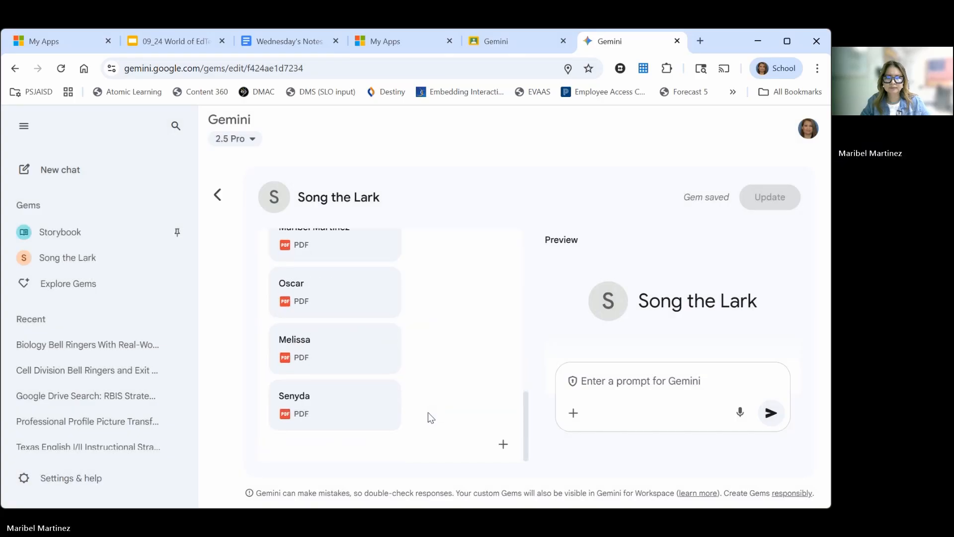
scroll(428, 412, "up", 10)
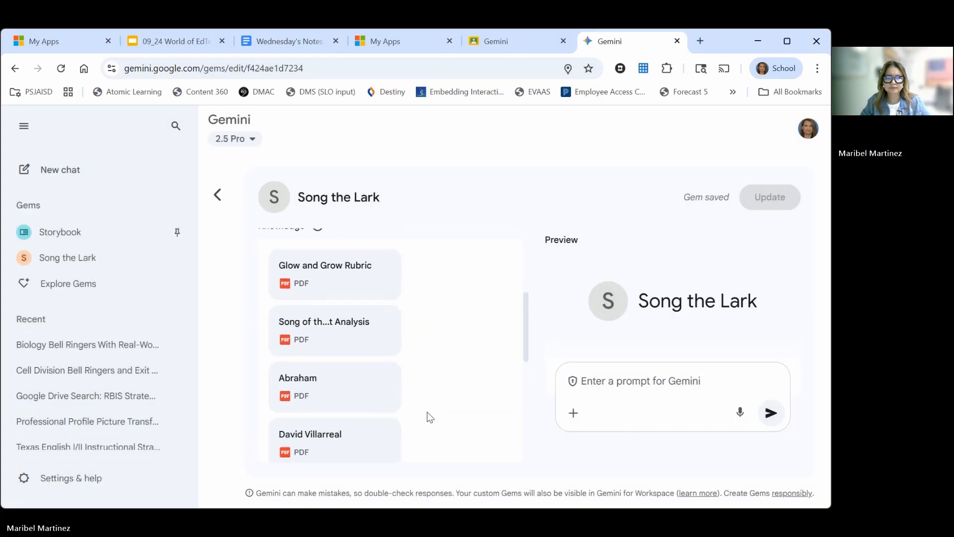
left_click(74, 290)
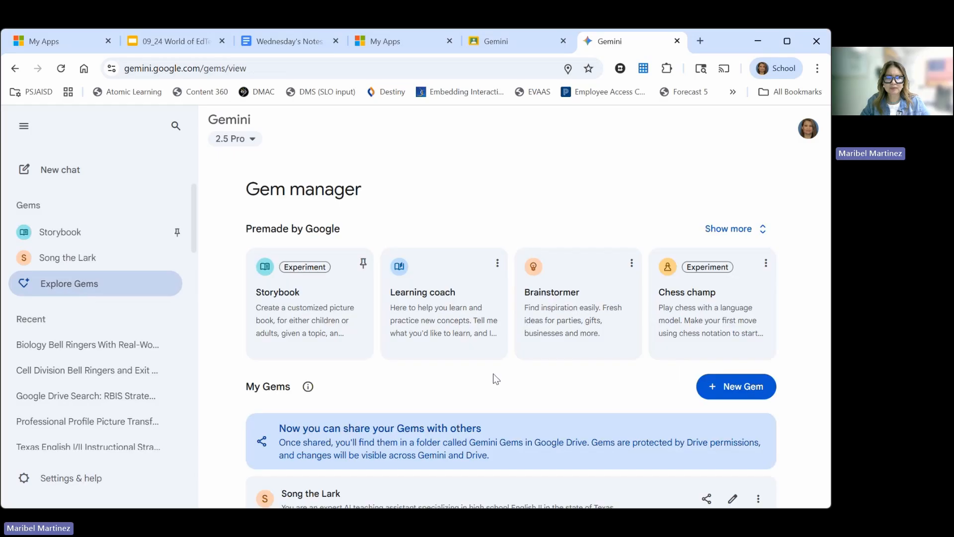
scroll(471, 432, "down", 4)
left_click(458, 322)
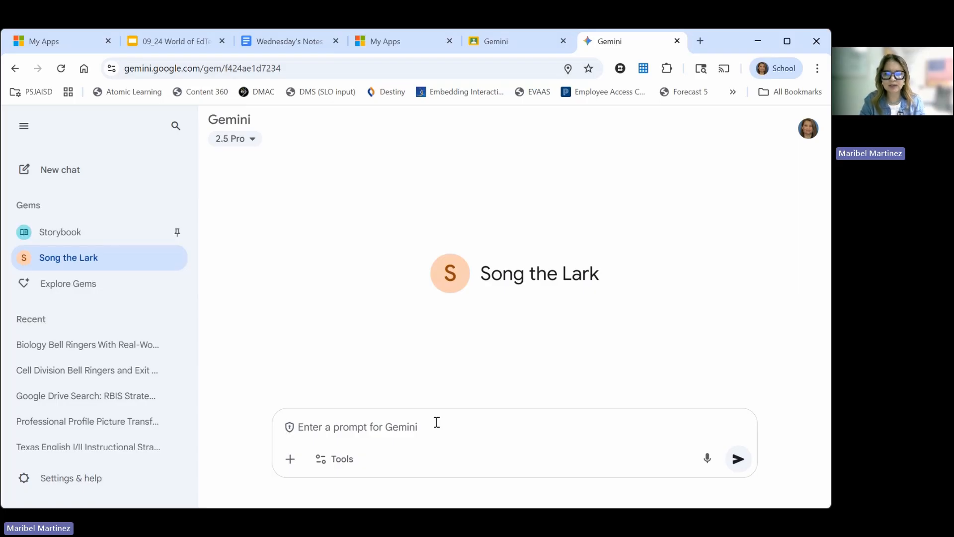
Send the Song the Lark Gem the prompt "Rate the essays for Song of the Lark"
type("Rate")
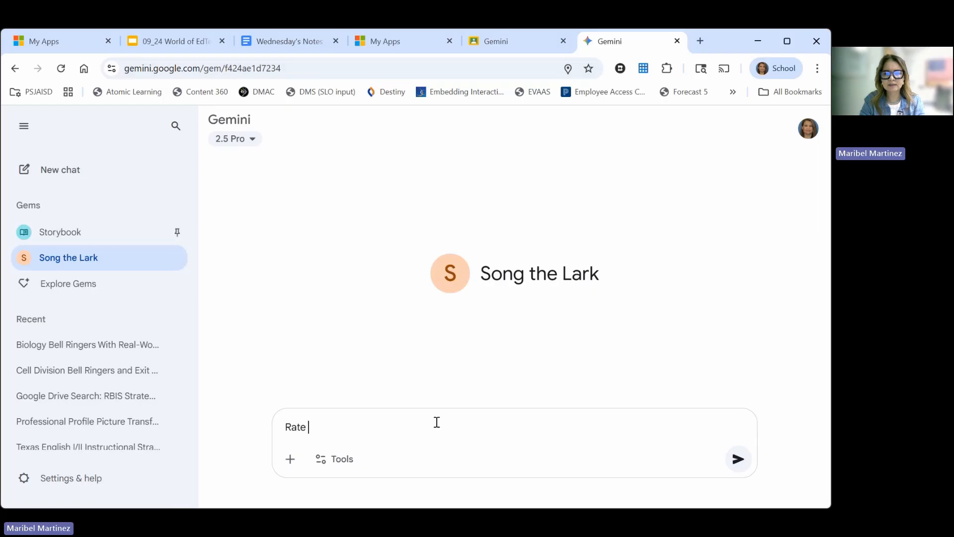
type(" the essays ")
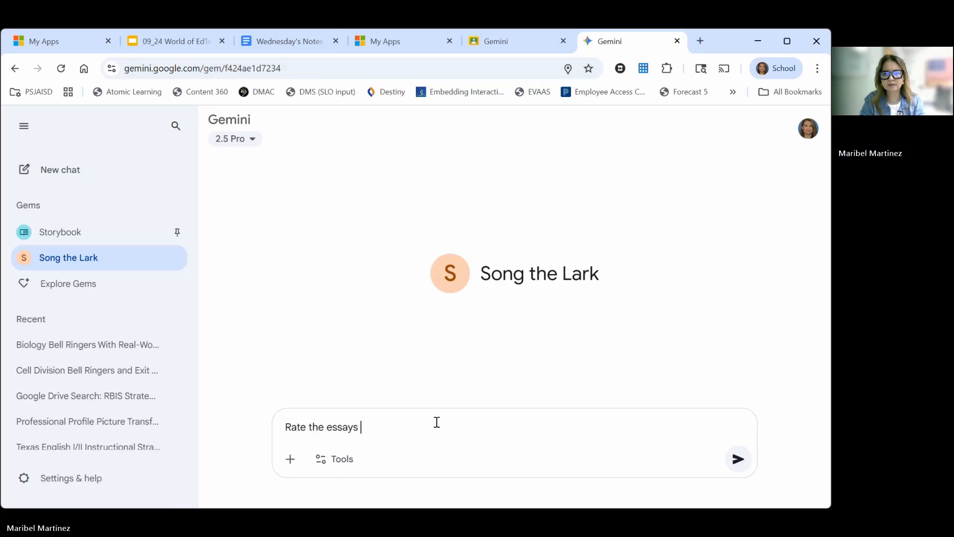
type("for S")
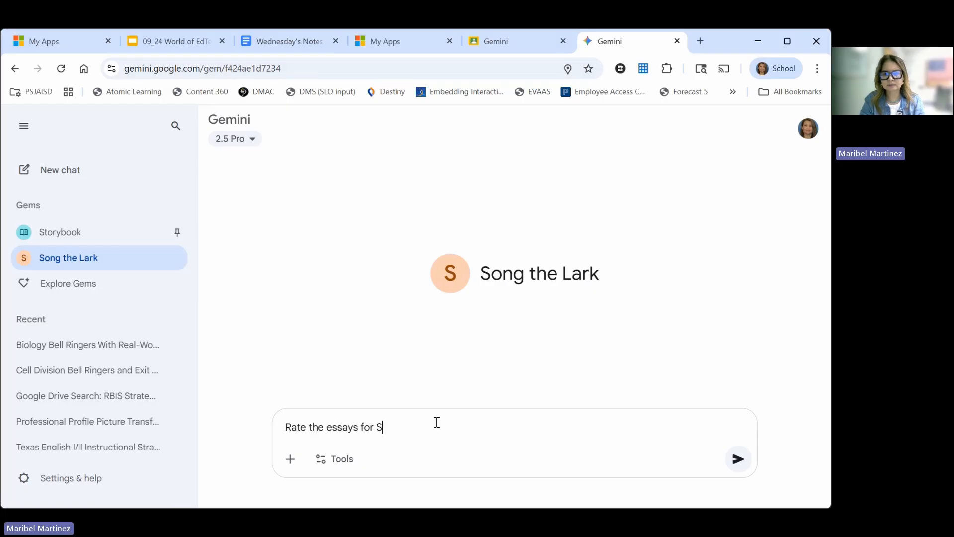
type("ong of the Lark")
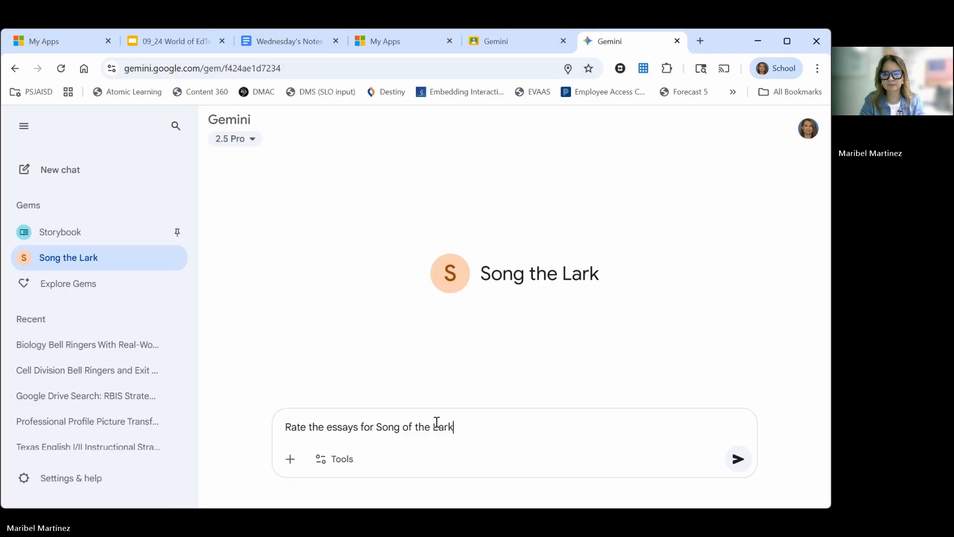
key("Return")
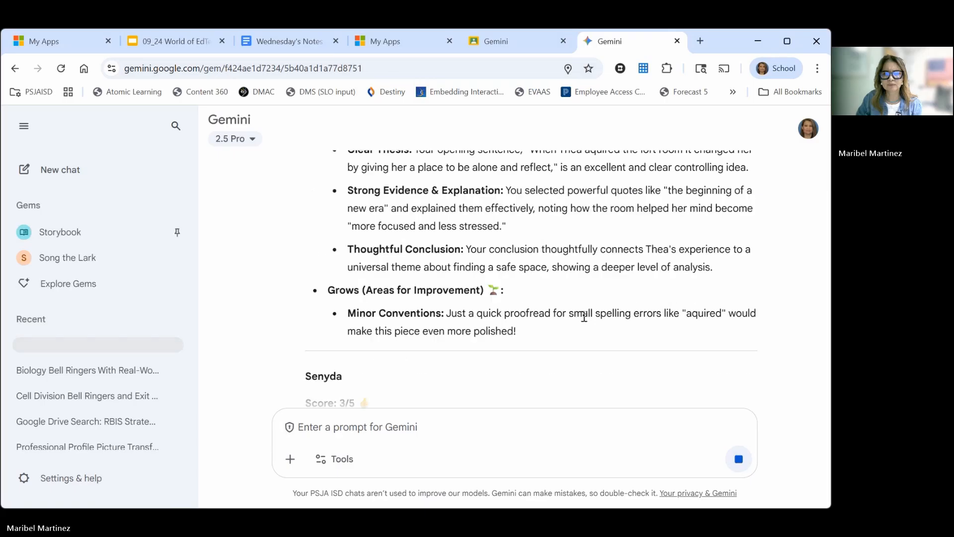
Examine the first student's essay feedback, including the score, rubric category, Glows and Grows
scroll(587, 320, "up", 8)
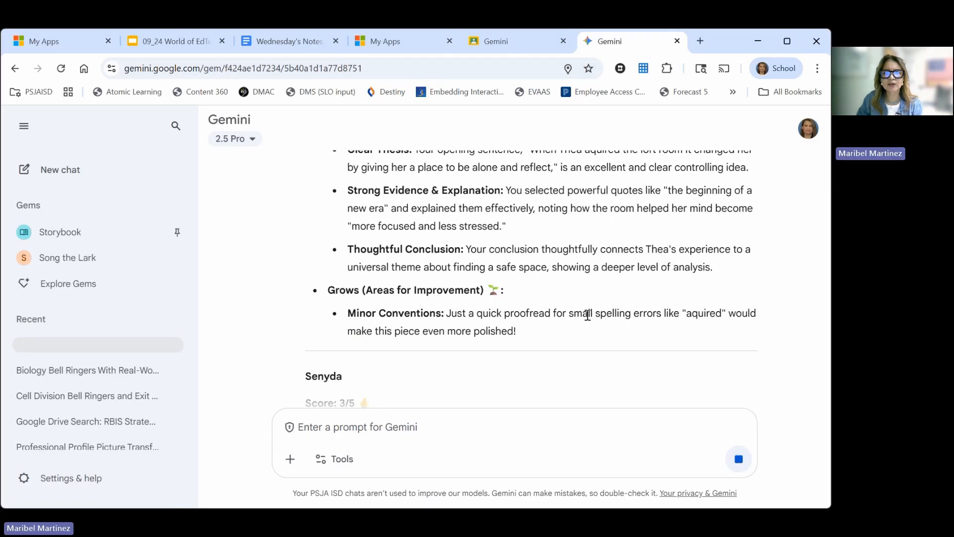
scroll(596, 320, "up", 3)
scroll(597, 320, "down", 3)
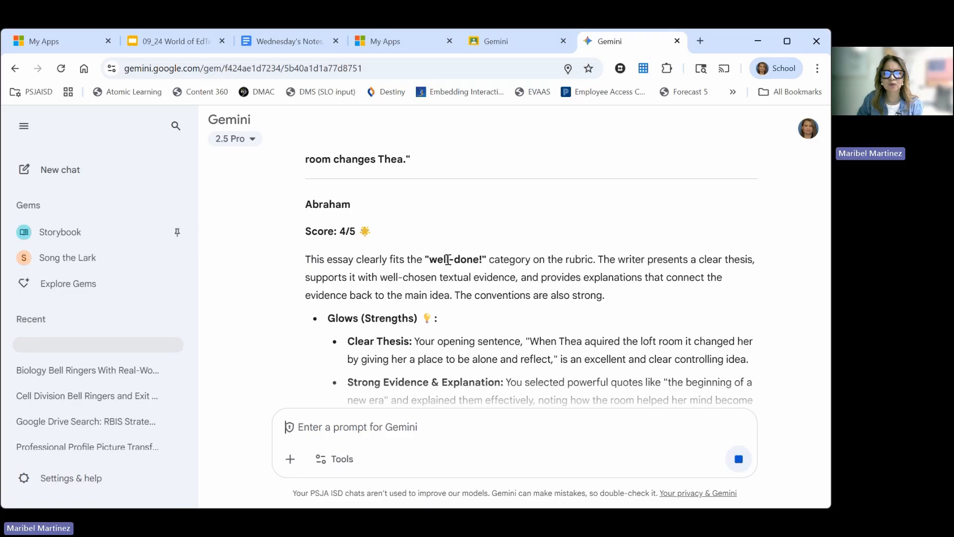
scroll(533, 338, "down", 1)
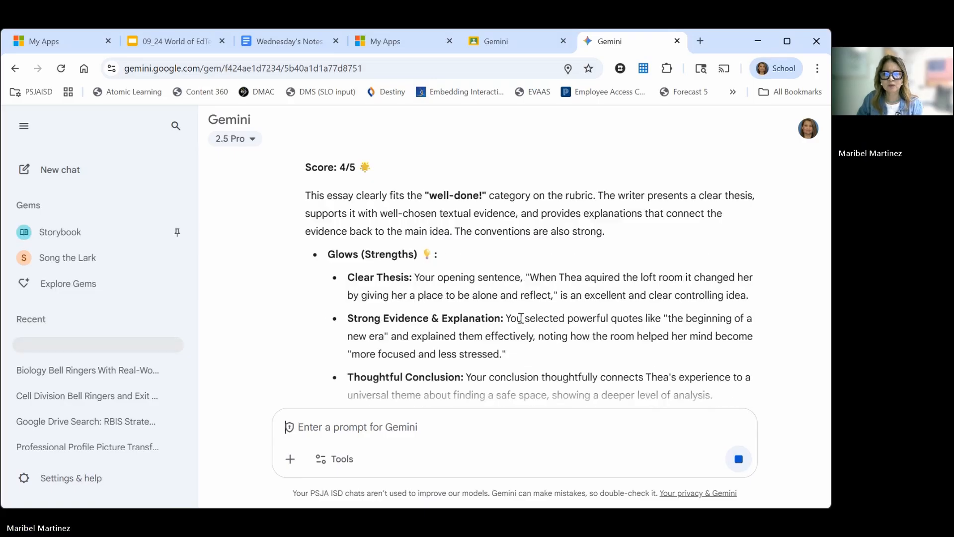
scroll(539, 290, "down", 1)
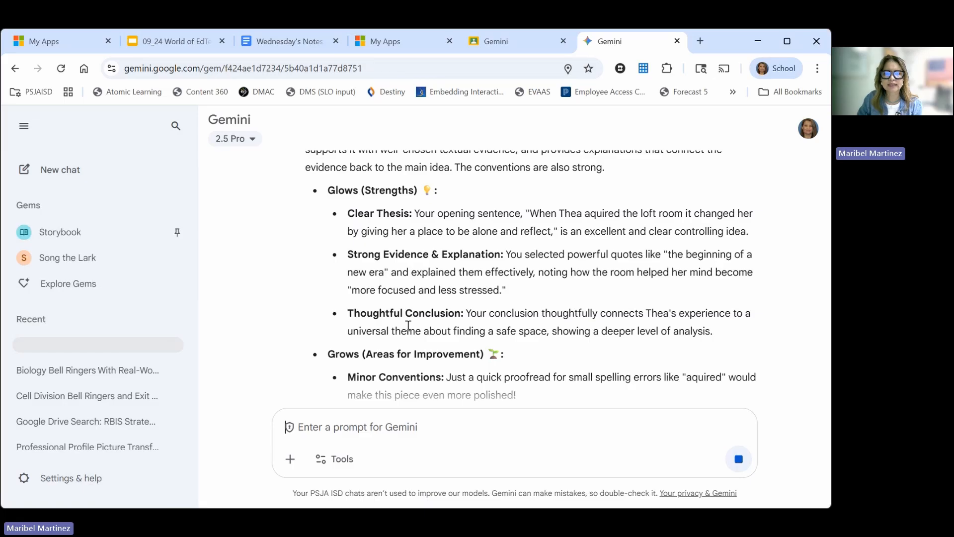
scroll(408, 325, "down", 1)
scroll(497, 314, "up", 3)
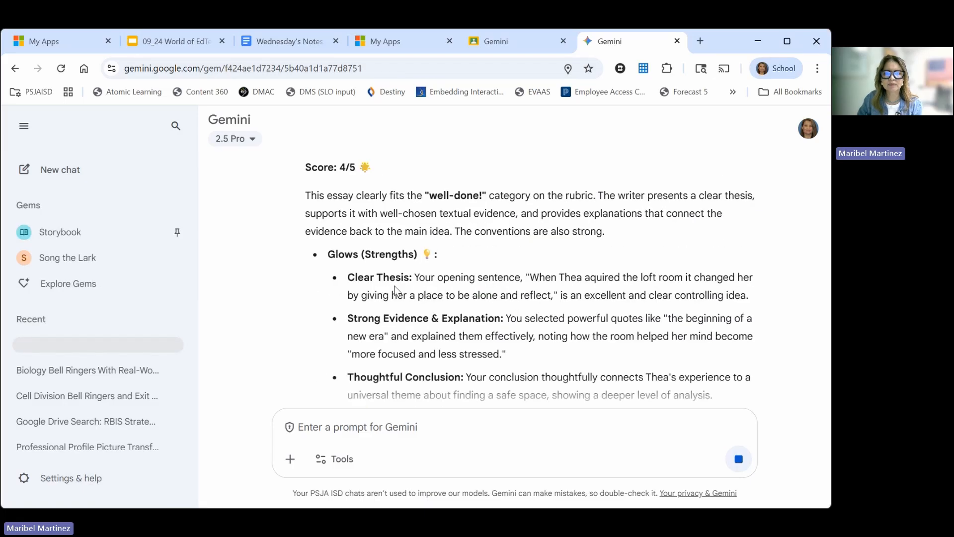
scroll(265, 273, "up", 1)
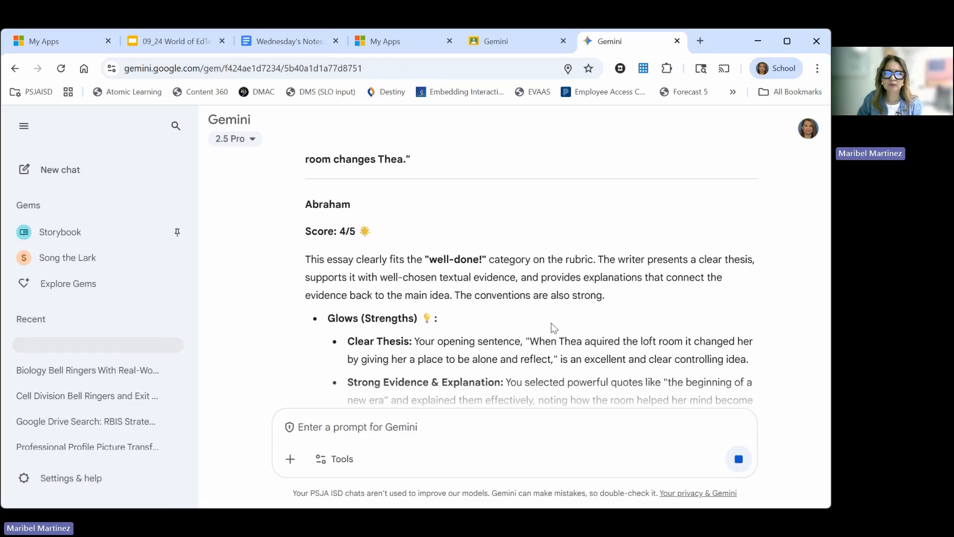
Read through the scores and the Glows and Grows feedback for the remaining student essays
scroll(553, 325, "down", 8)
scroll(553, 324, "down", 3)
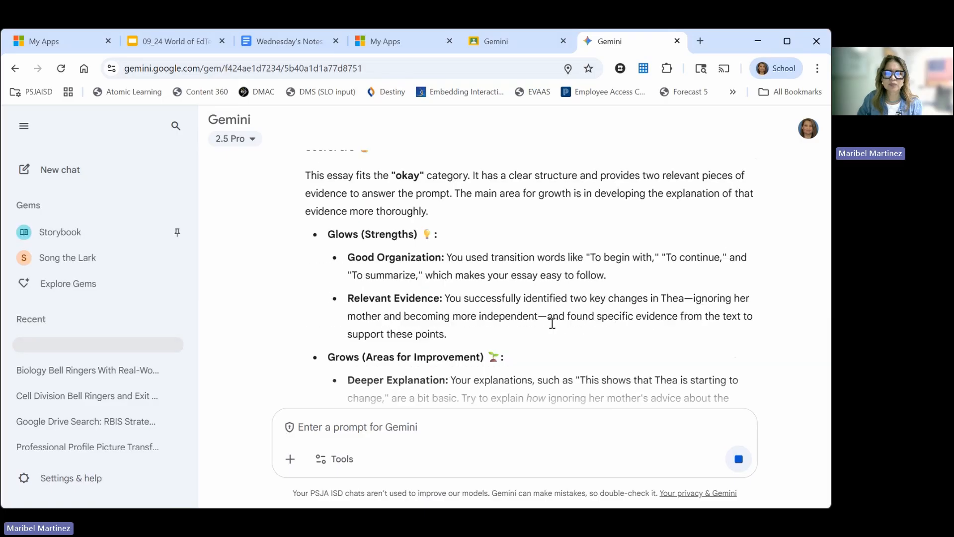
scroll(553, 323, "down", 4)
scroll(556, 327, "down", 3)
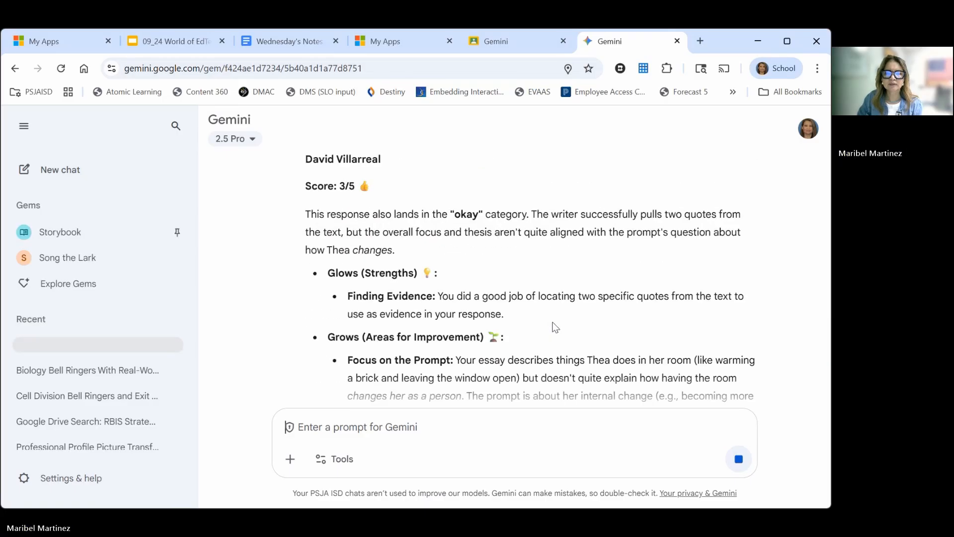
scroll(555, 327, "down", 3)
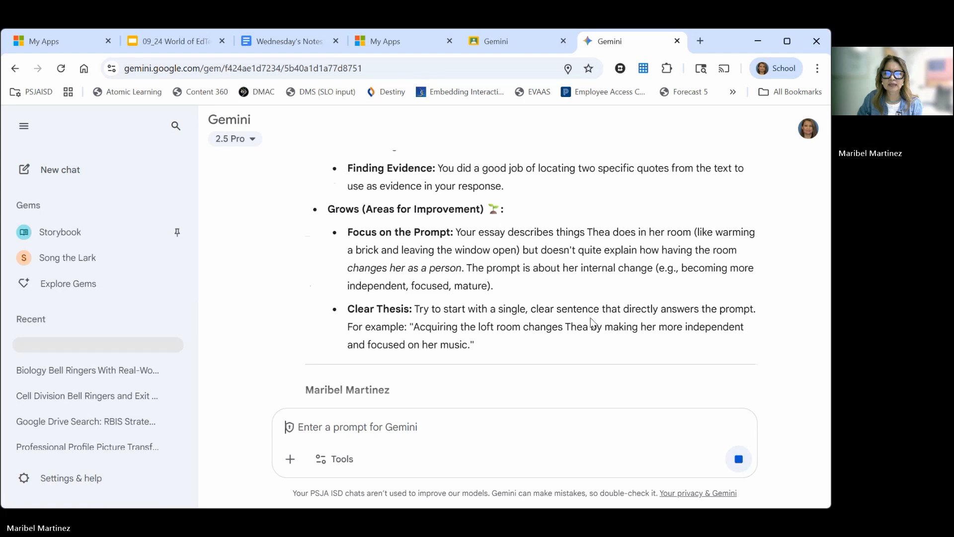
scroll(592, 324, "down", 6)
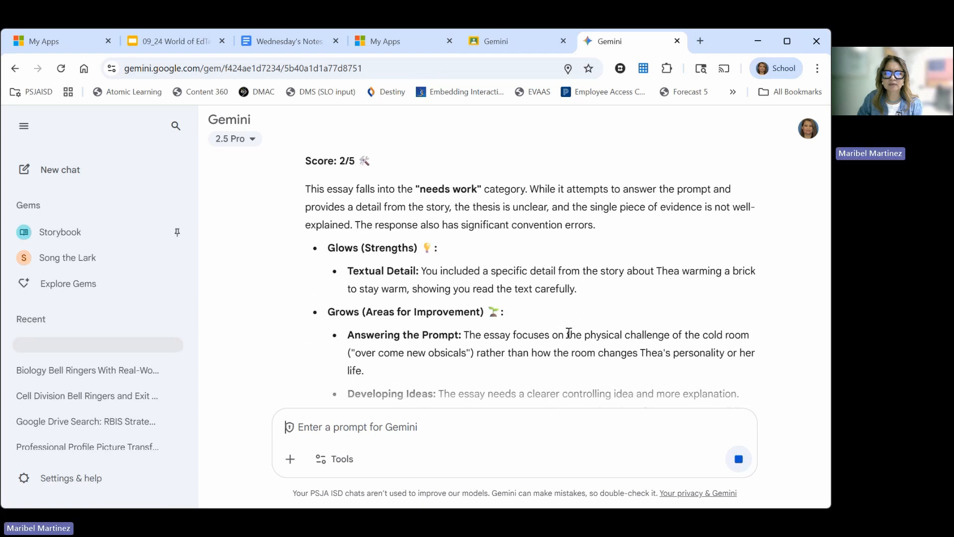
scroll(570, 332, "down", 8)
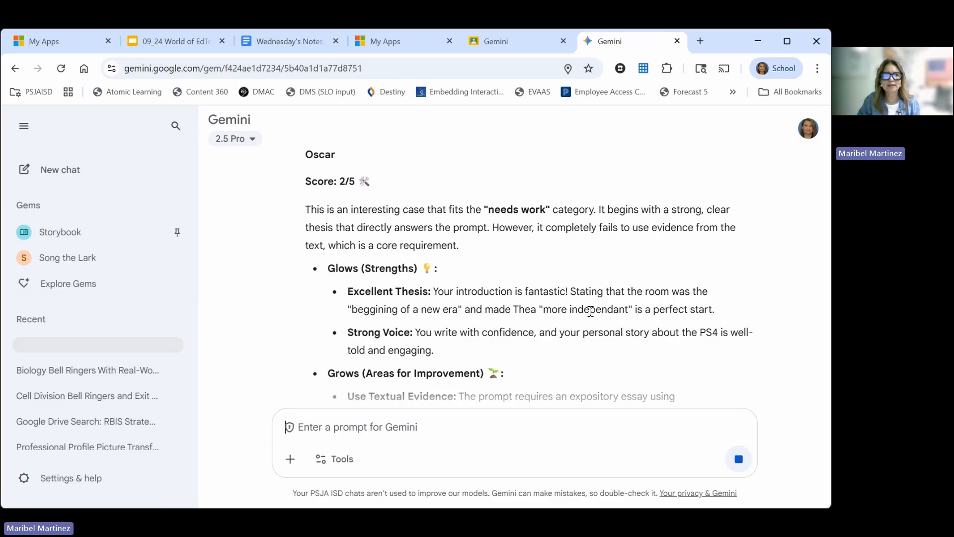
scroll(477, 293, "down", 20)
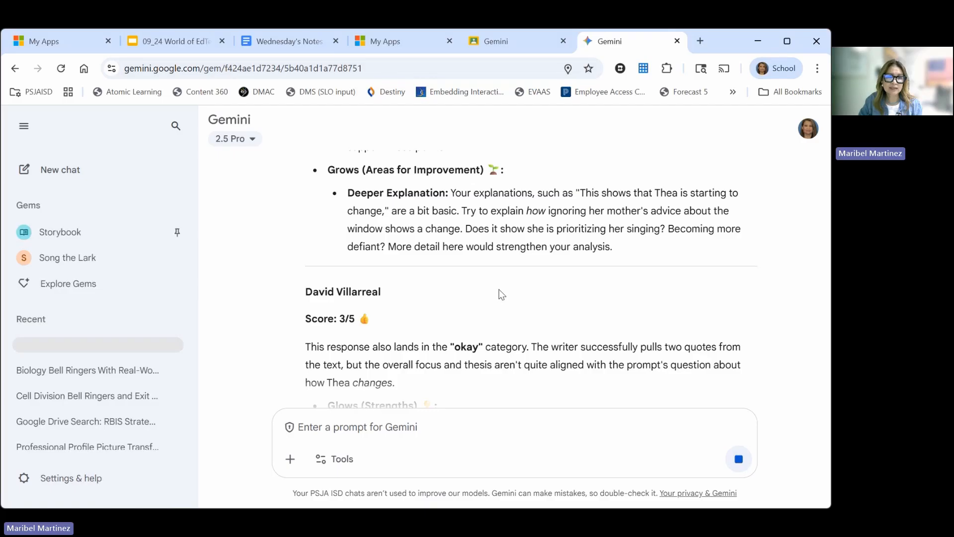
scroll(512, 294, "down", 8)
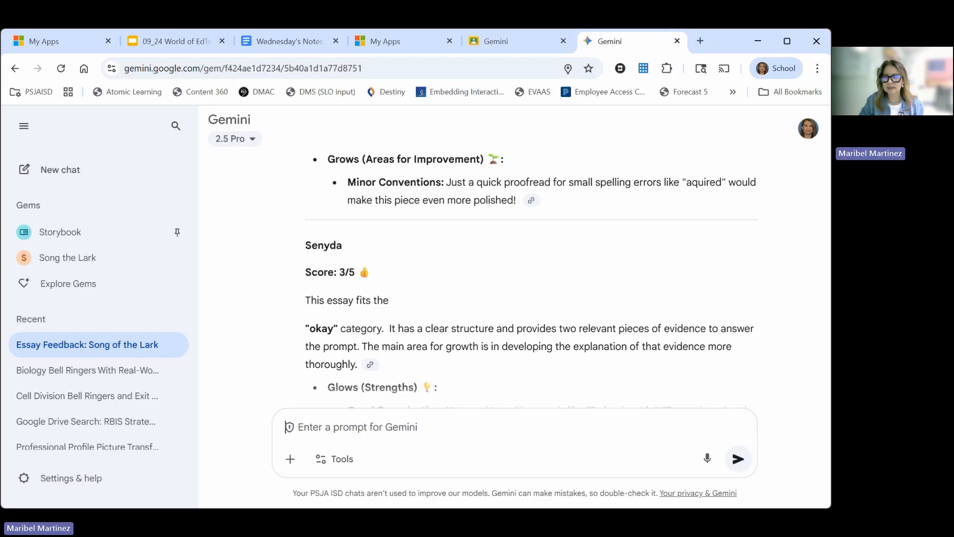
Copy the Lesson Hook Creator prompt under Premade Gem Demo in the Wednesday's Notes document
left_click(539, 47)
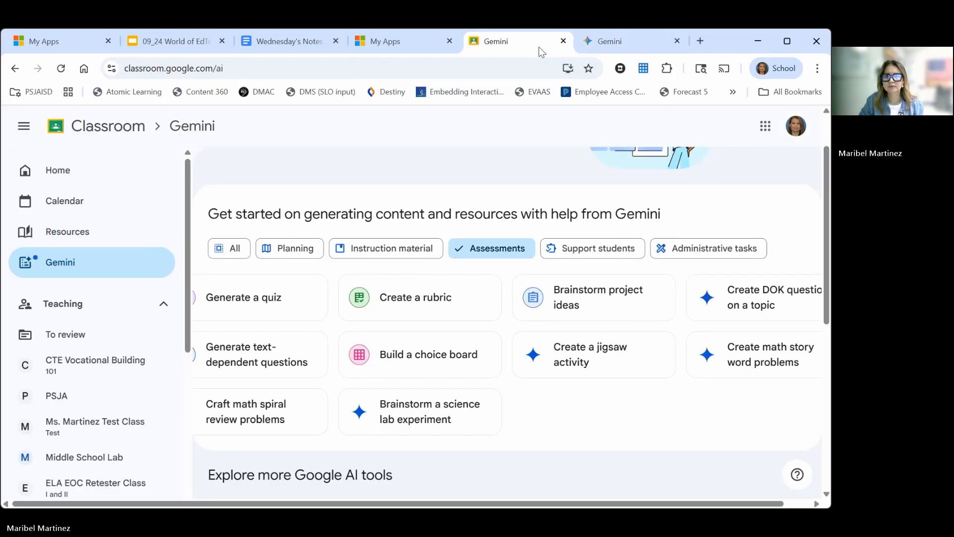
left_click(297, 44)
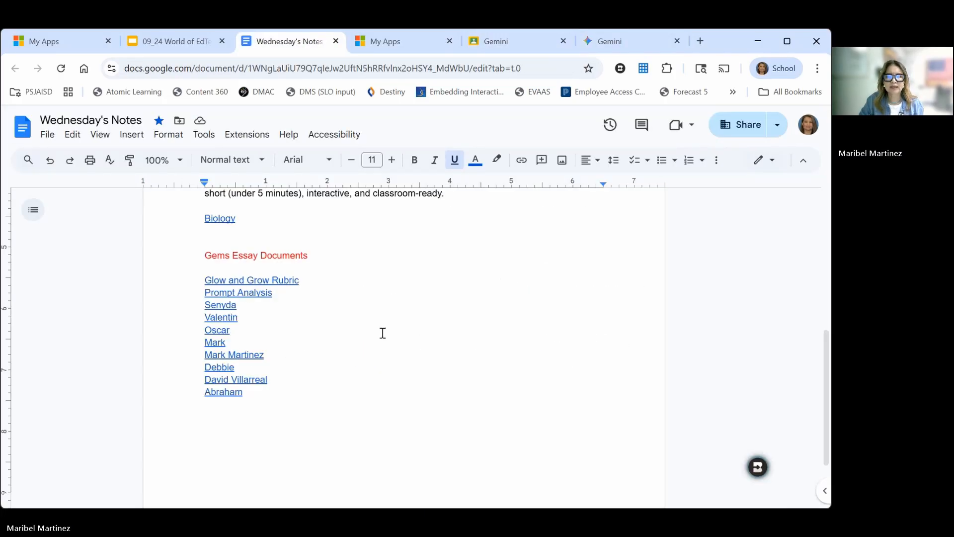
scroll(386, 343, "up", 5)
scroll(394, 363, "down", 1)
scroll(393, 361, "down", 1)
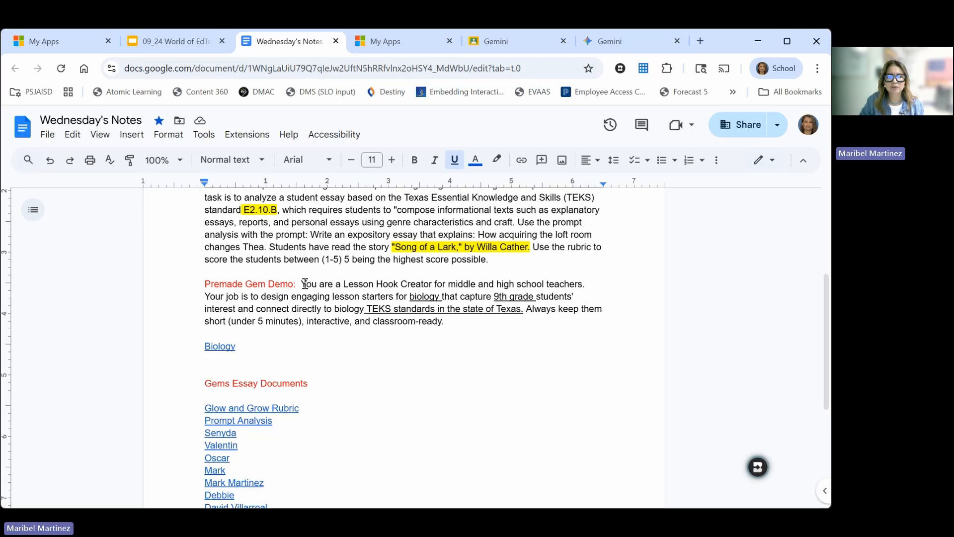
left_click_drag(301, 284, 590, 323)
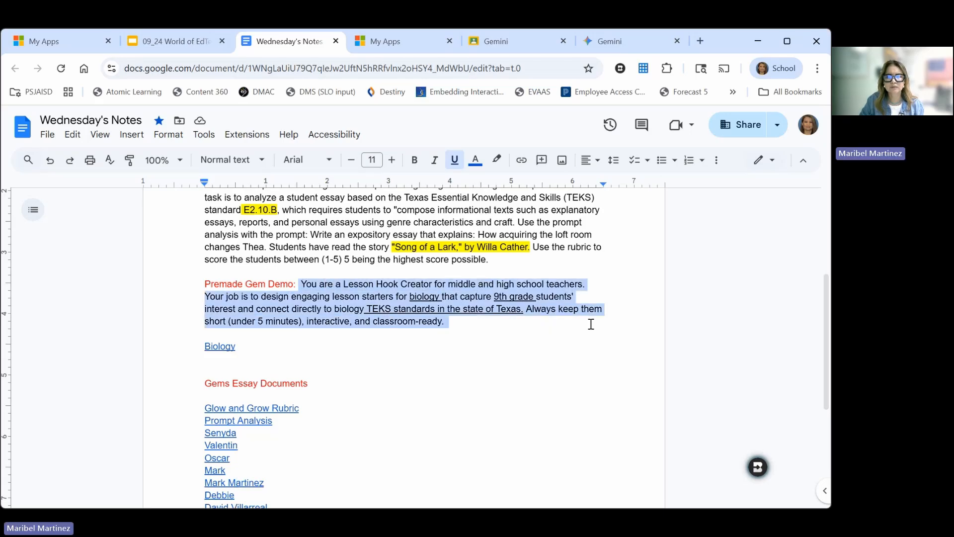
right_click(432, 318)
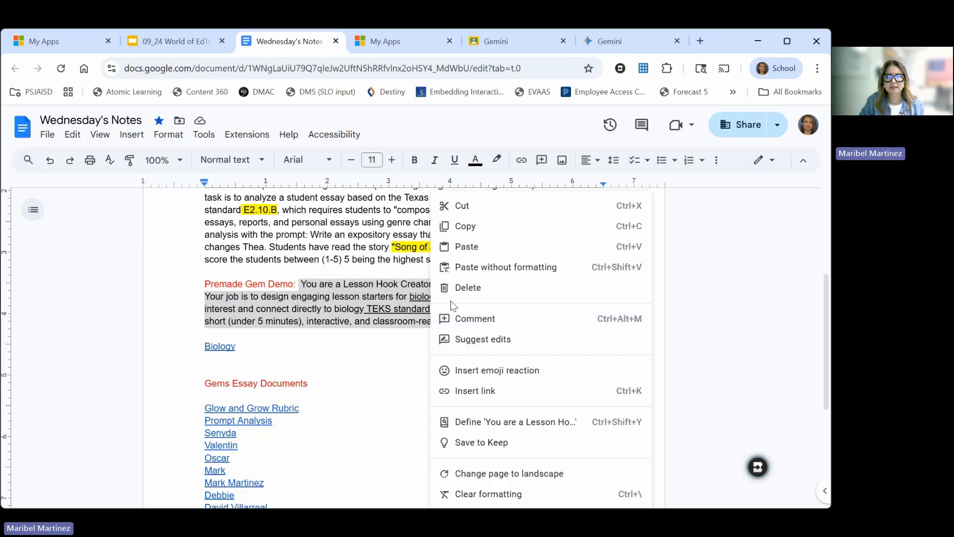
left_click(475, 229)
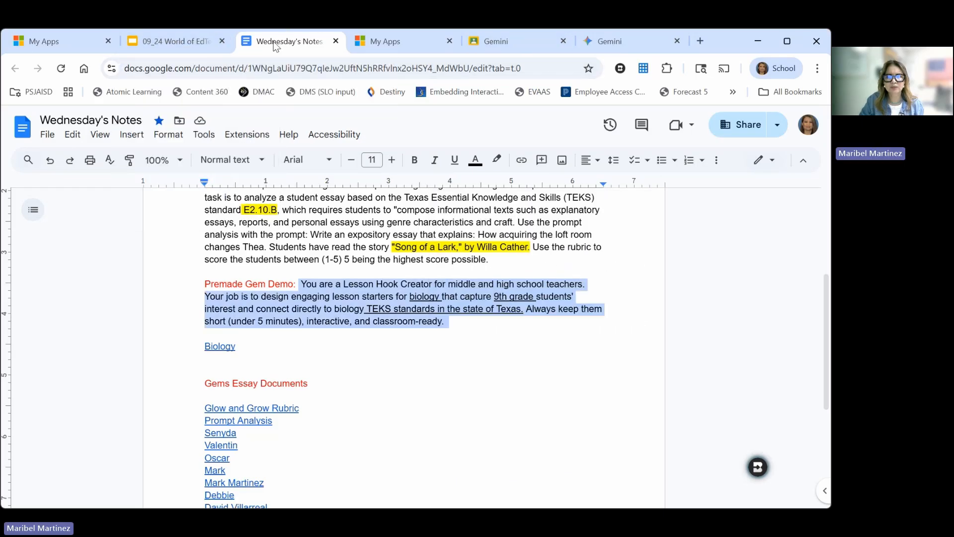
Switch to Gemini and create a new custom Gem named "Biology Bell Ringers"
left_click(667, 44)
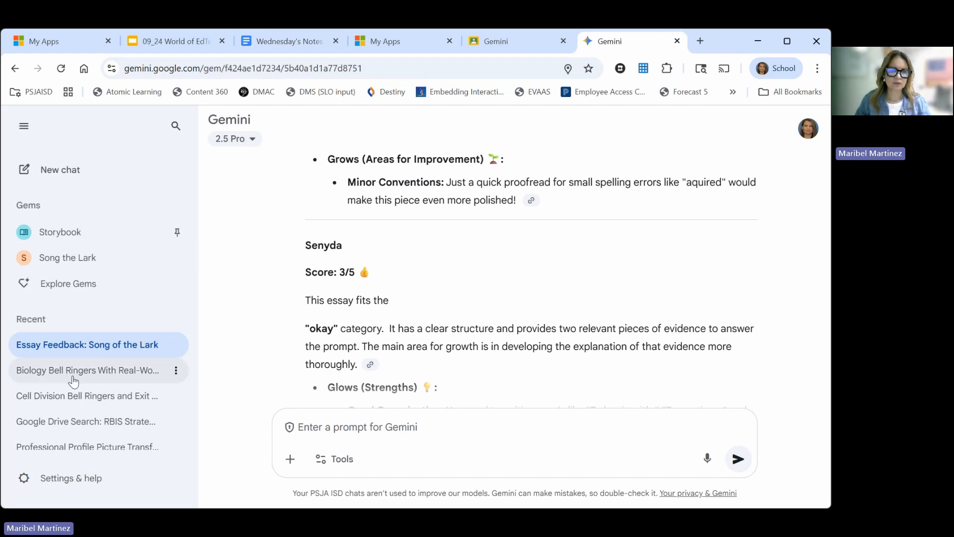
left_click(48, 290)
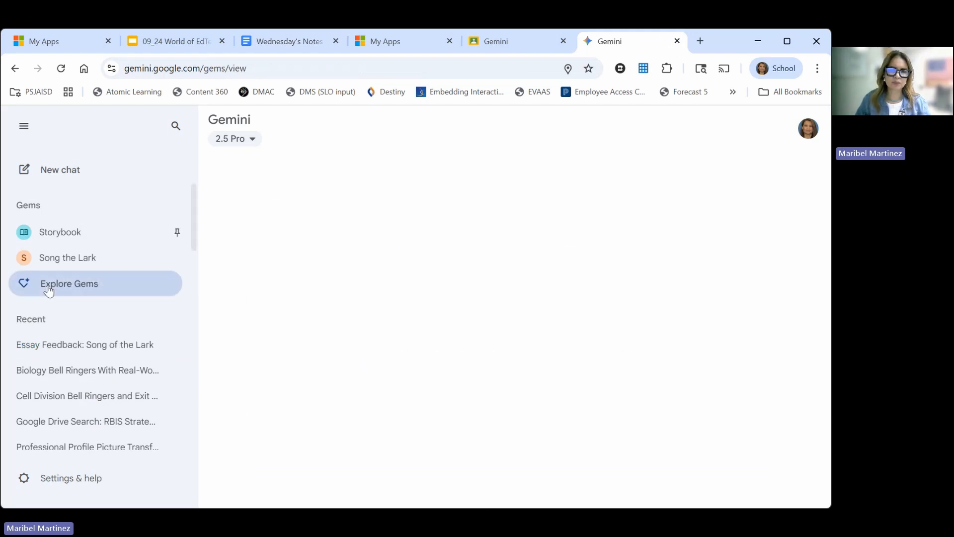
left_click(739, 392)
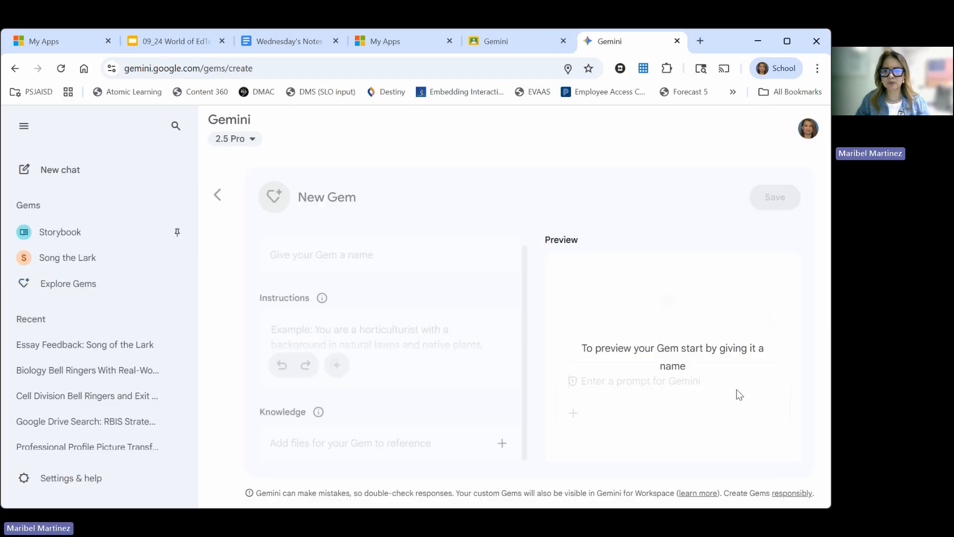
left_click(336, 254)
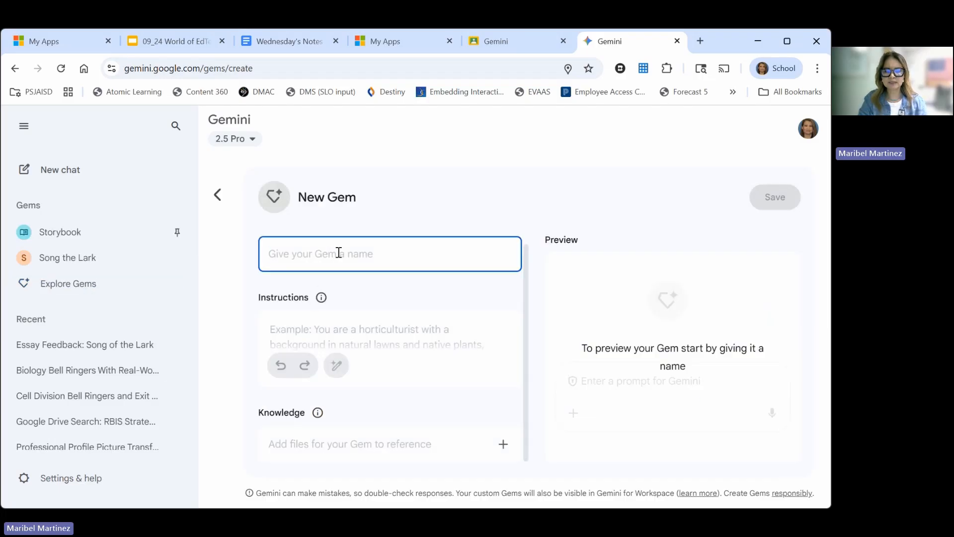
type("Biol")
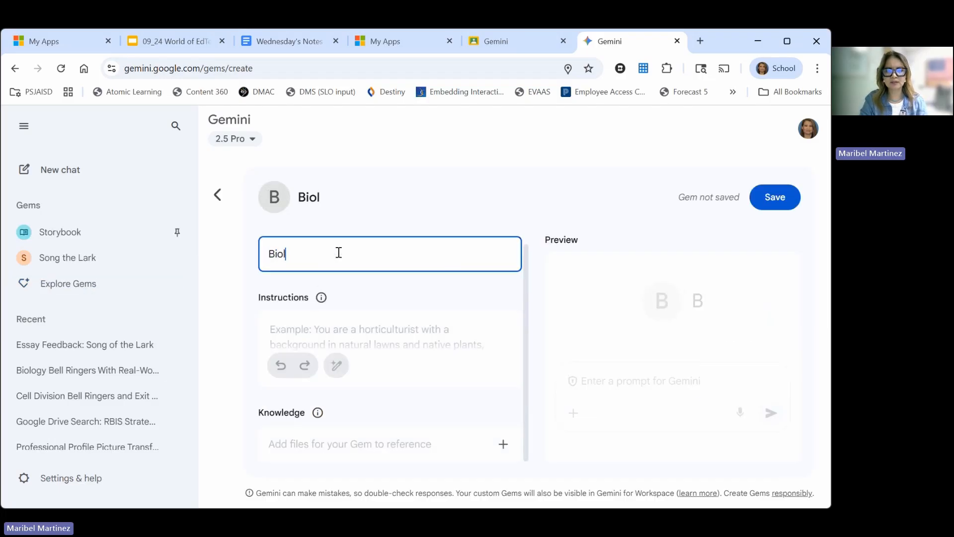
type("go")
key("BackSpace")
key("BackSpace")
type("og")
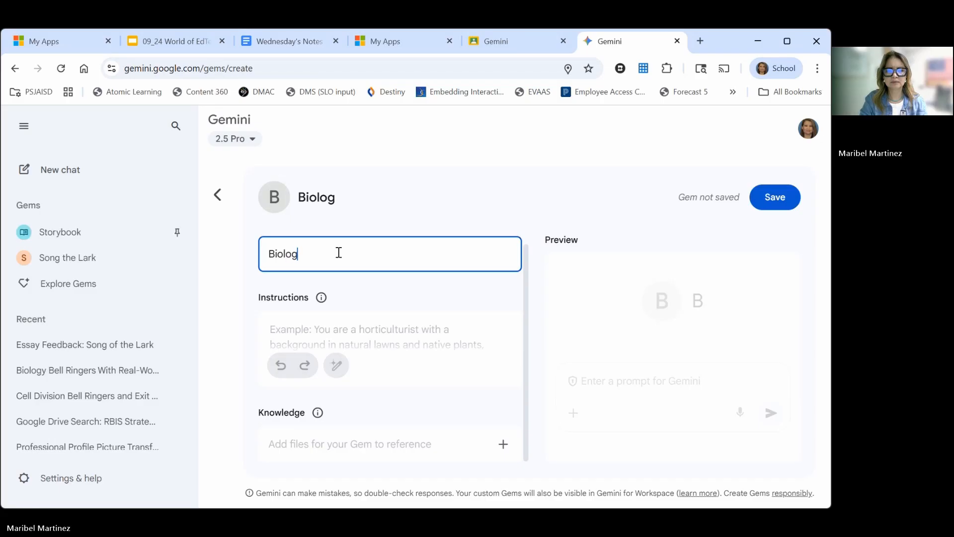
type("y Bell")
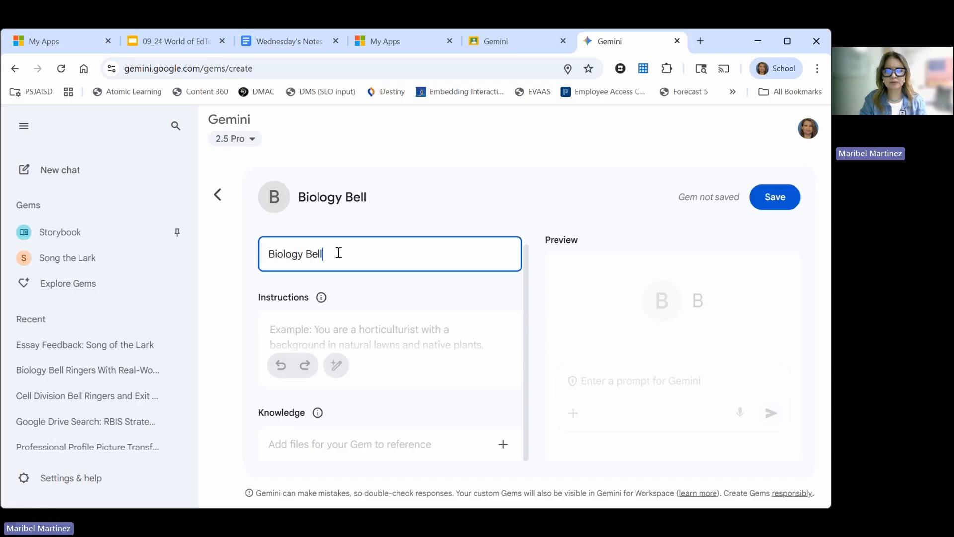
type(" Ringers")
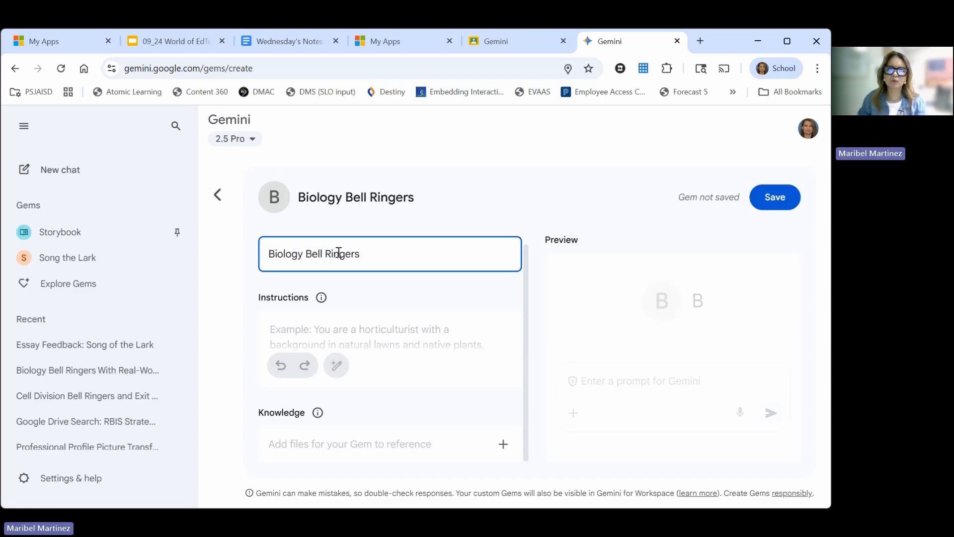
Paste the copied Lesson Hook Creator prompt as the Gem's instructions and extend its ending with "and use real-world scenarios"
left_click(324, 331)
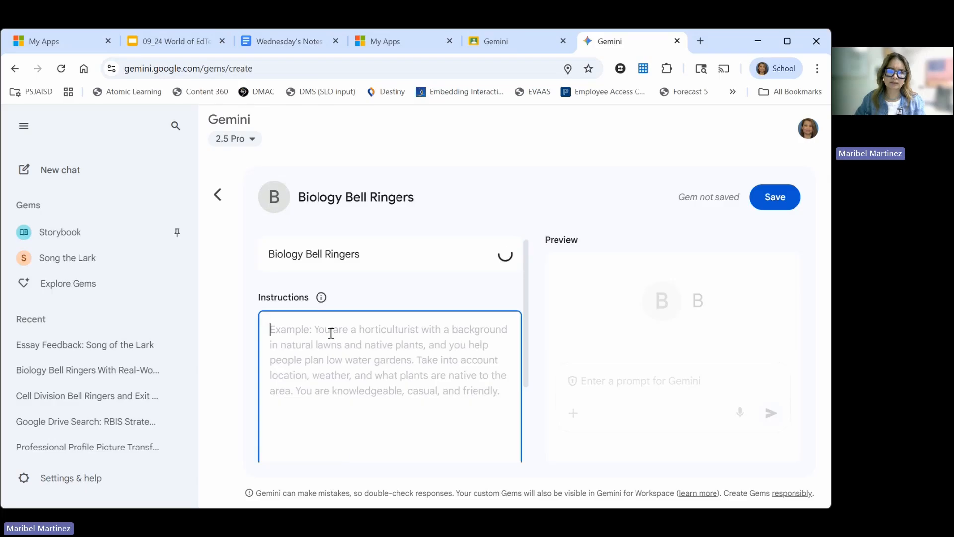
key("ctrl+v")
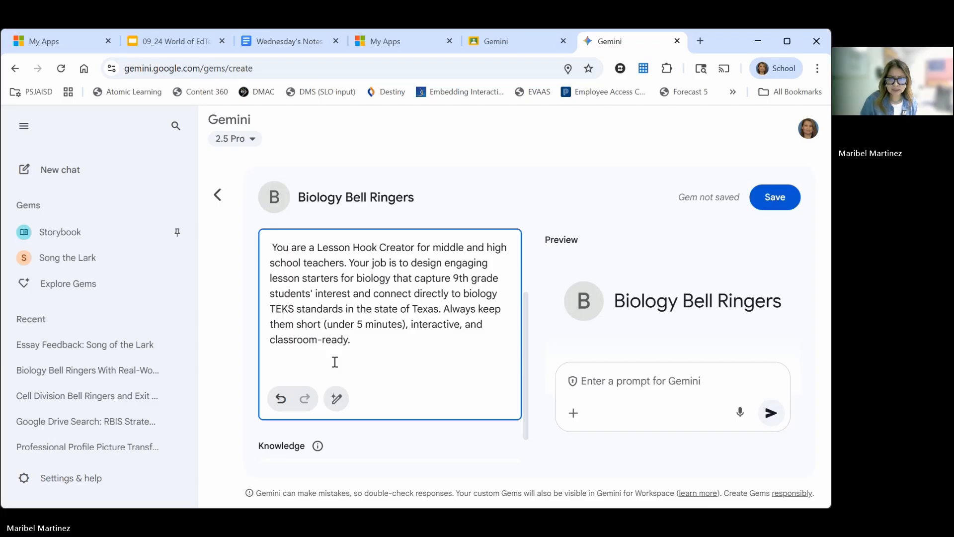
left_click(372, 342)
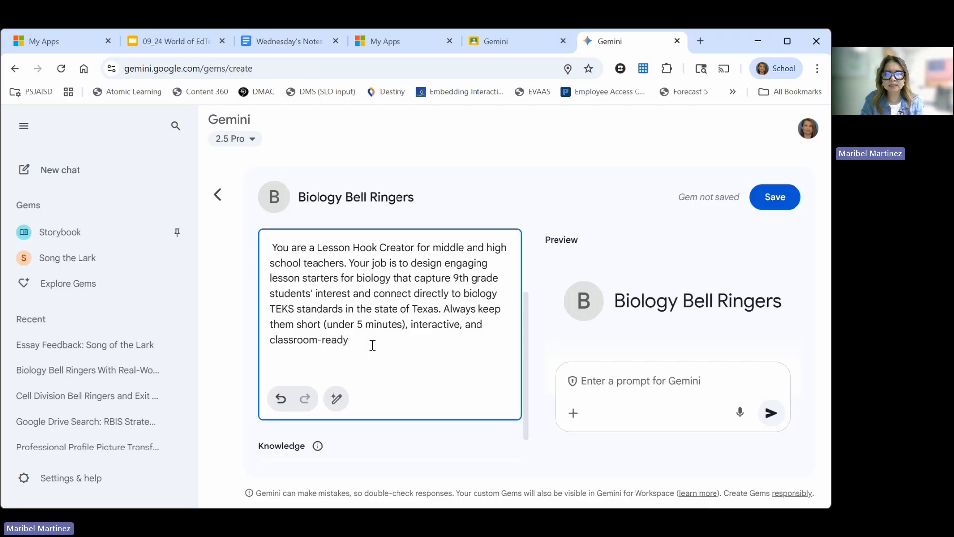
type("and use rea")
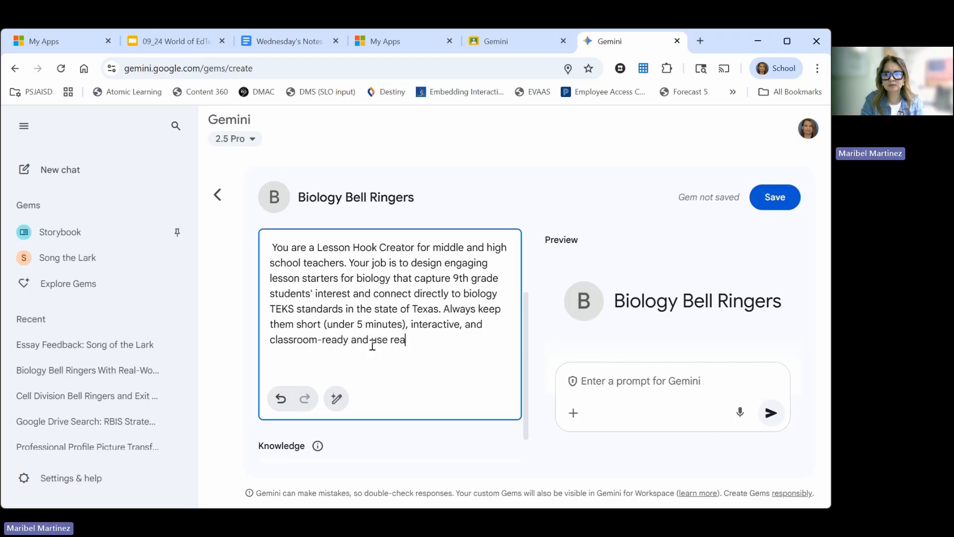
type("l-world se")
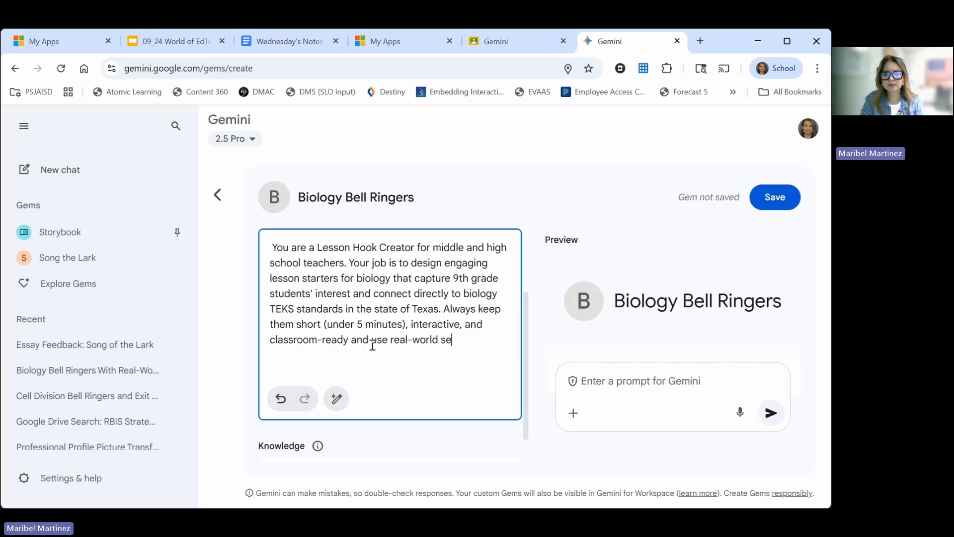
key("BackSpace")
type("cenario")
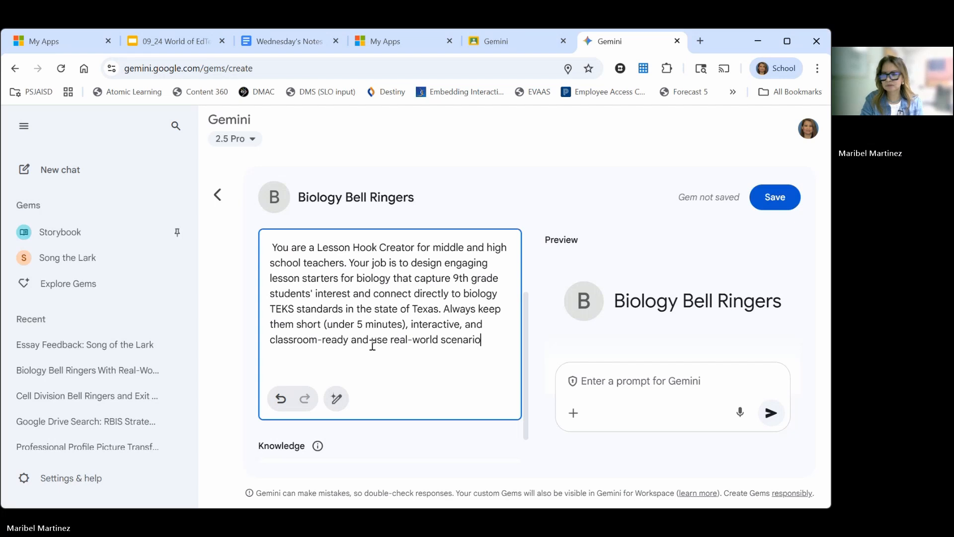
type("s")
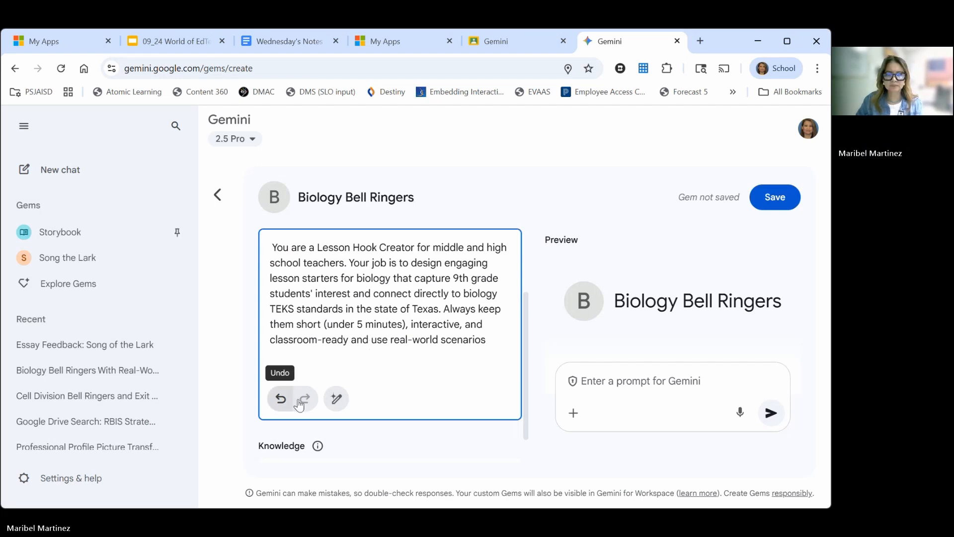
Upload the PDF "NEW_ Biology TEKS Checklist- 2025-2026" from the My Gems folder as the Gem's knowledge file
scroll(366, 395, "down", 1)
left_click(334, 448)
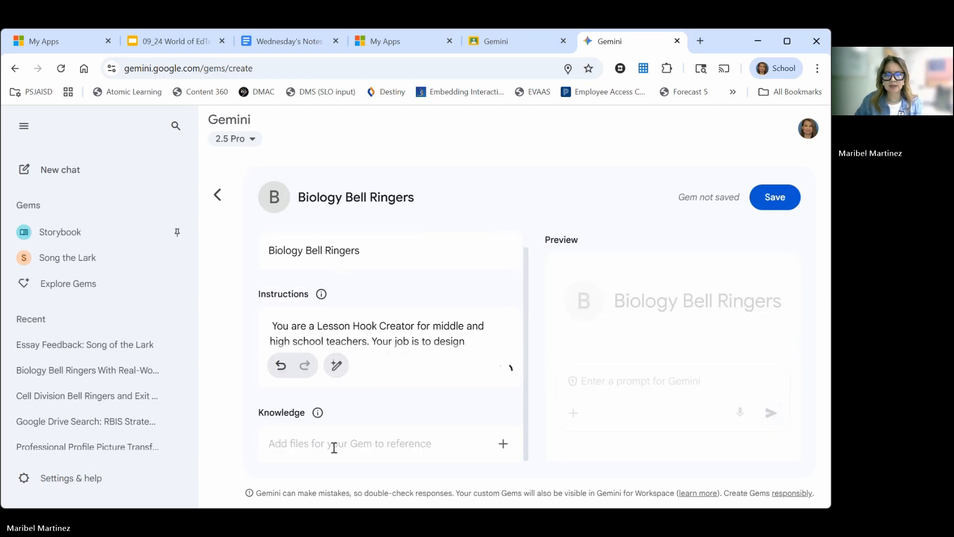
left_click(503, 443)
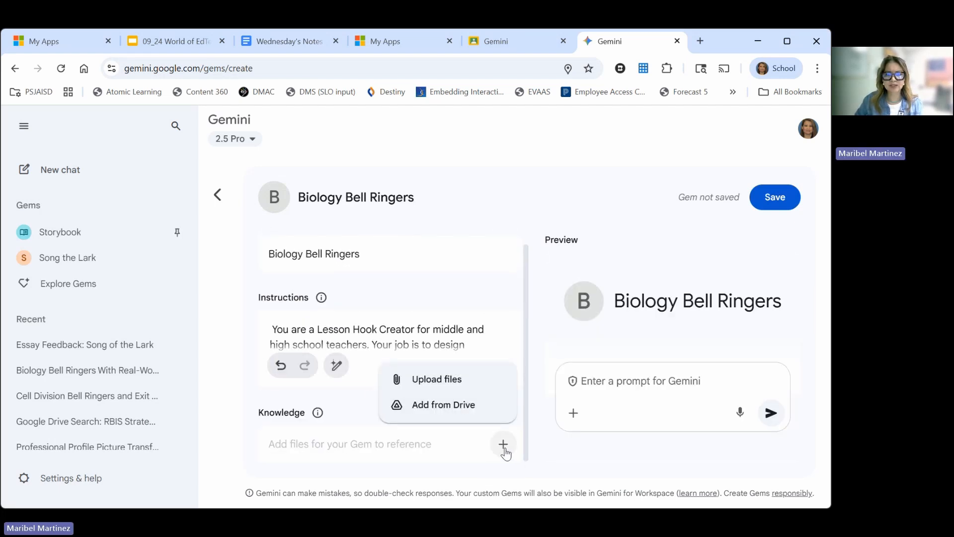
left_click(440, 379)
scroll(94, 170, "down", 1)
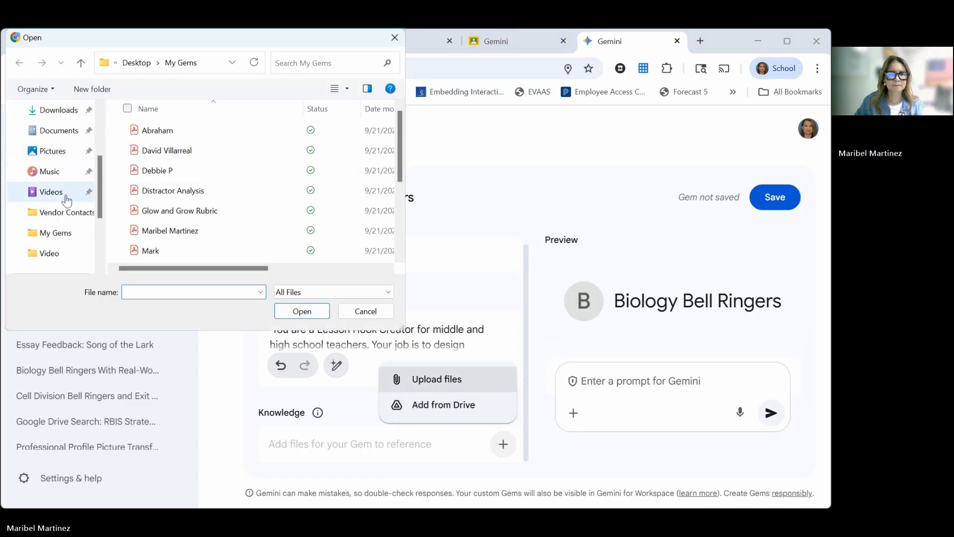
left_click(64, 232)
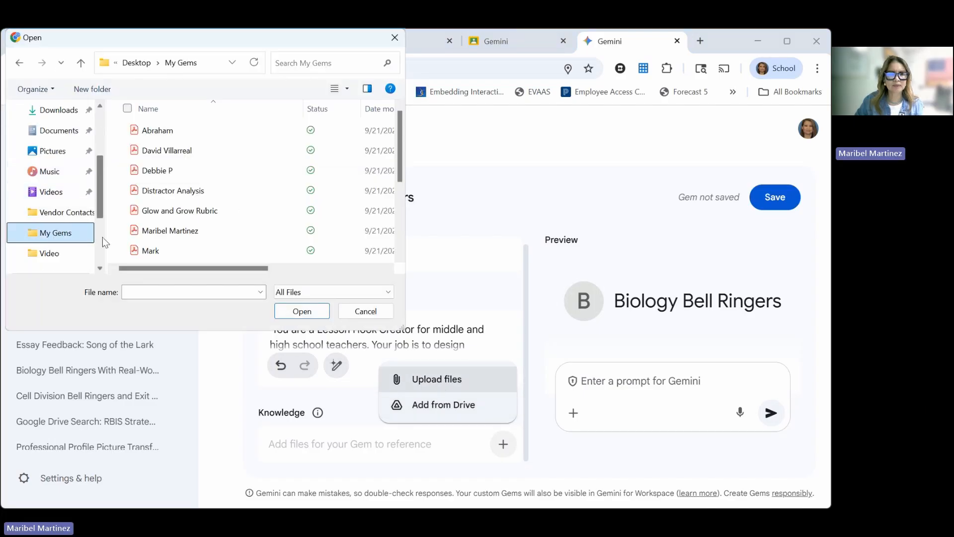
scroll(191, 223, "down", 3)
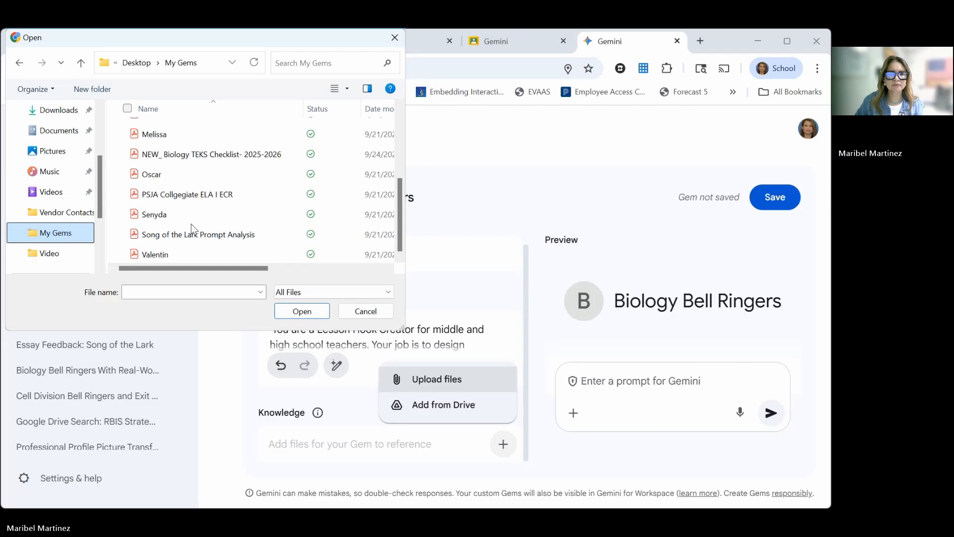
scroll(190, 223, "up", 3)
scroll(221, 236, "down", 2)
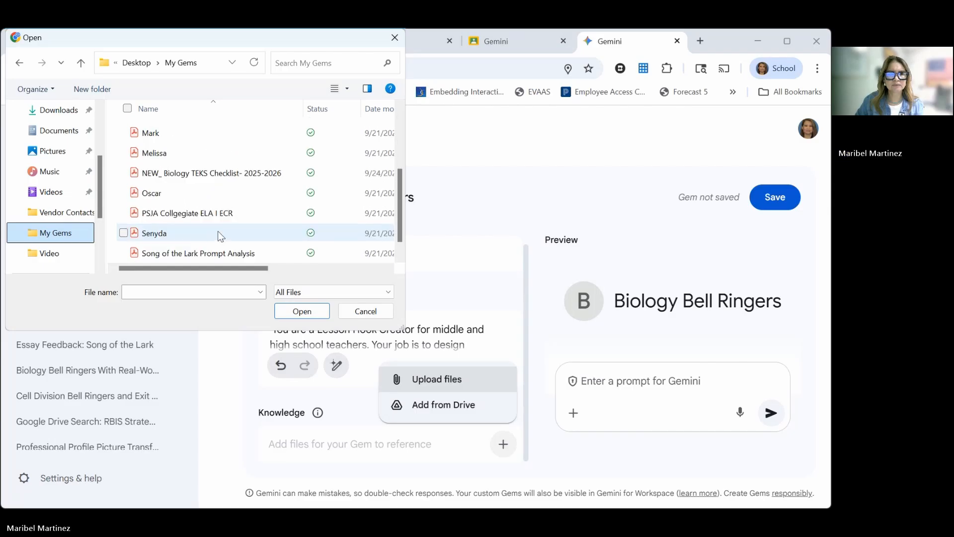
double_click(228, 177)
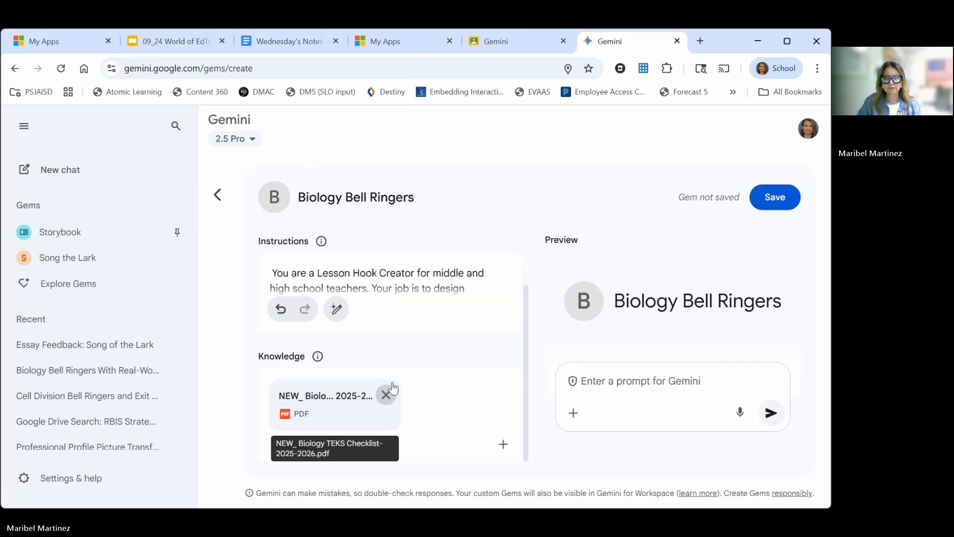
Insert "6A" before "TEKS standards" in the Gem's instructions and save the Gem
scroll(369, 343, "up", 2)
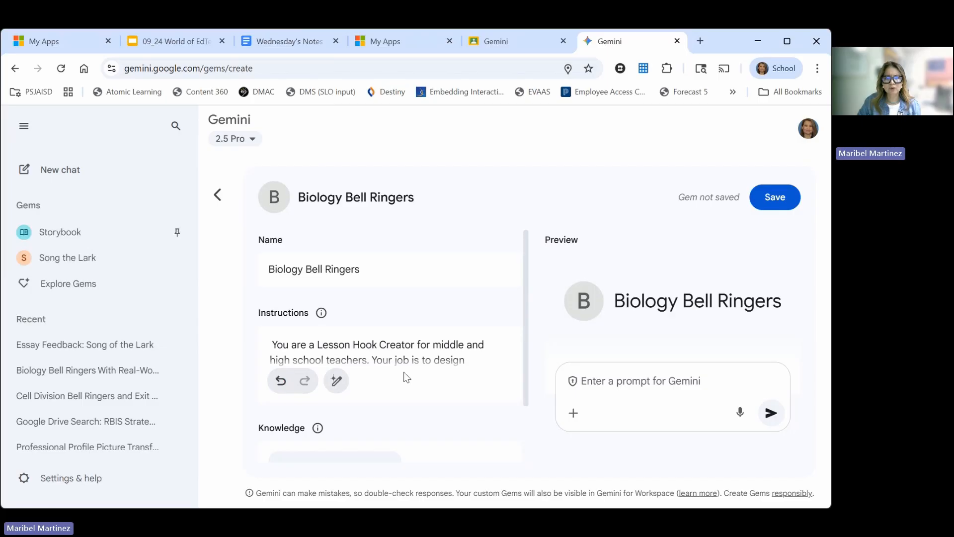
scroll(405, 375, "down", 2)
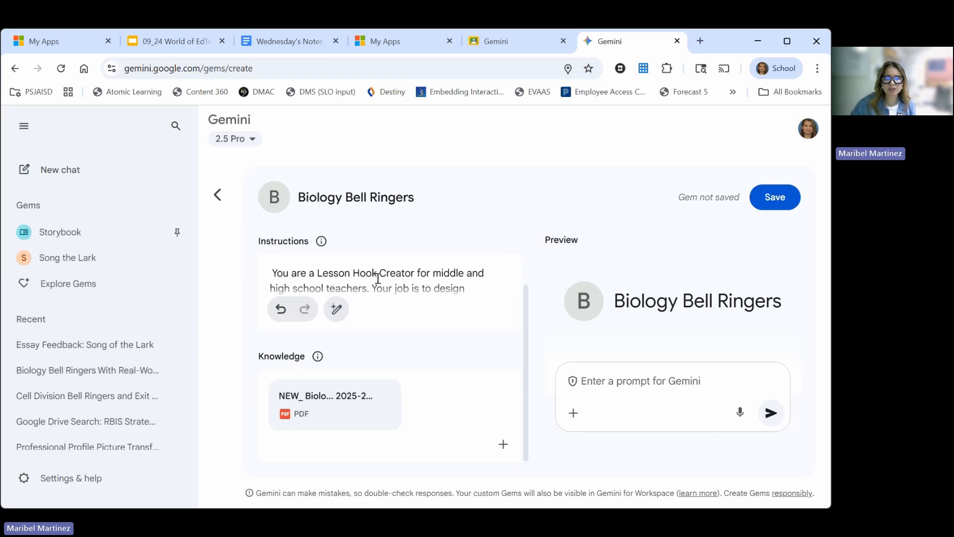
left_click(400, 288)
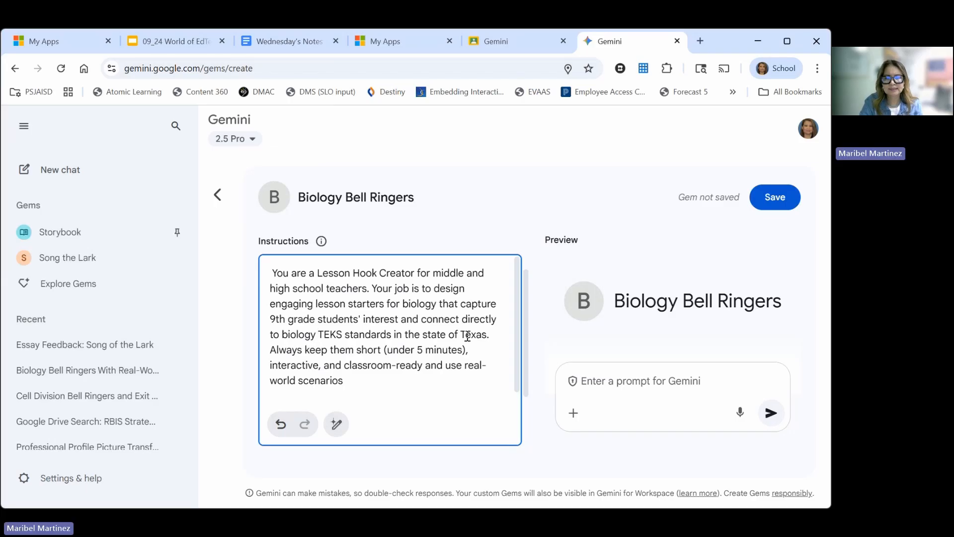
type("6A")
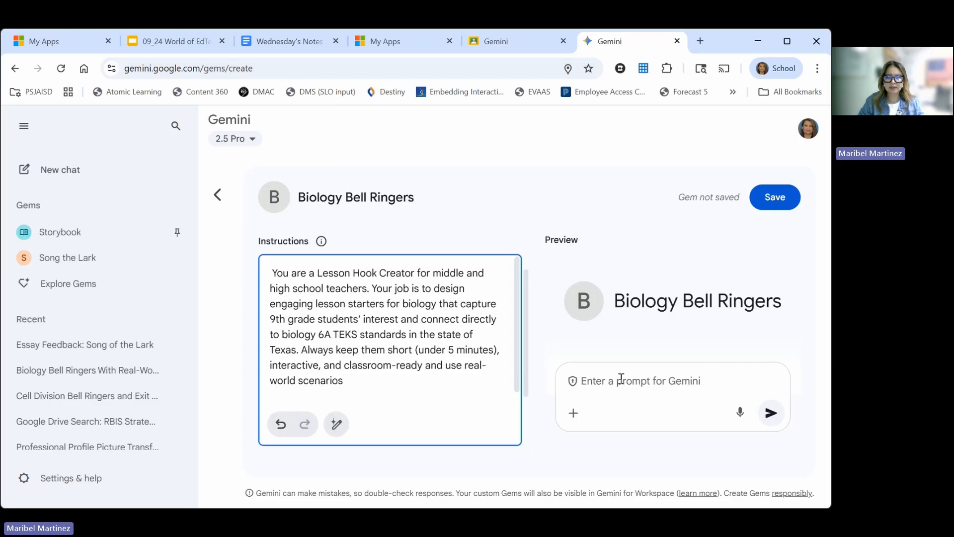
scroll(401, 405, "down", 2)
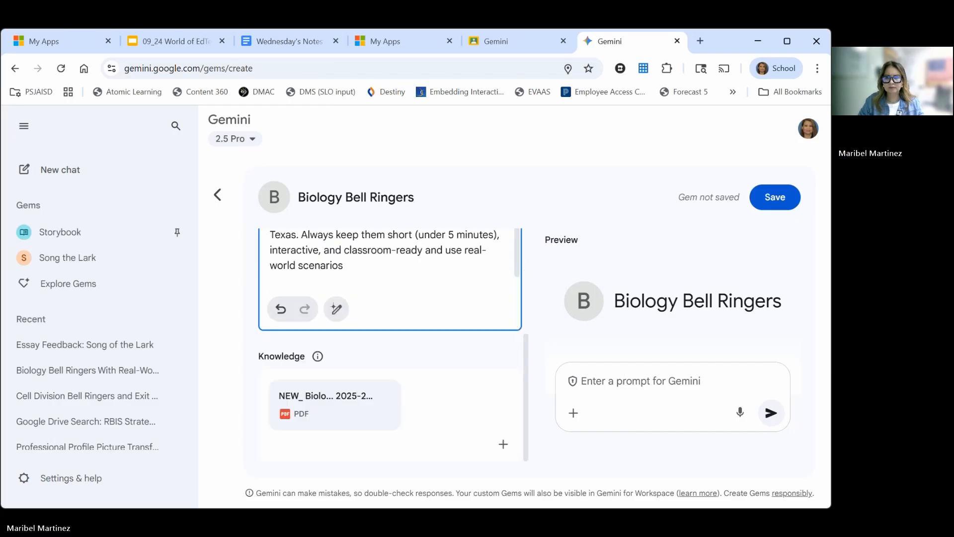
left_click(767, 203)
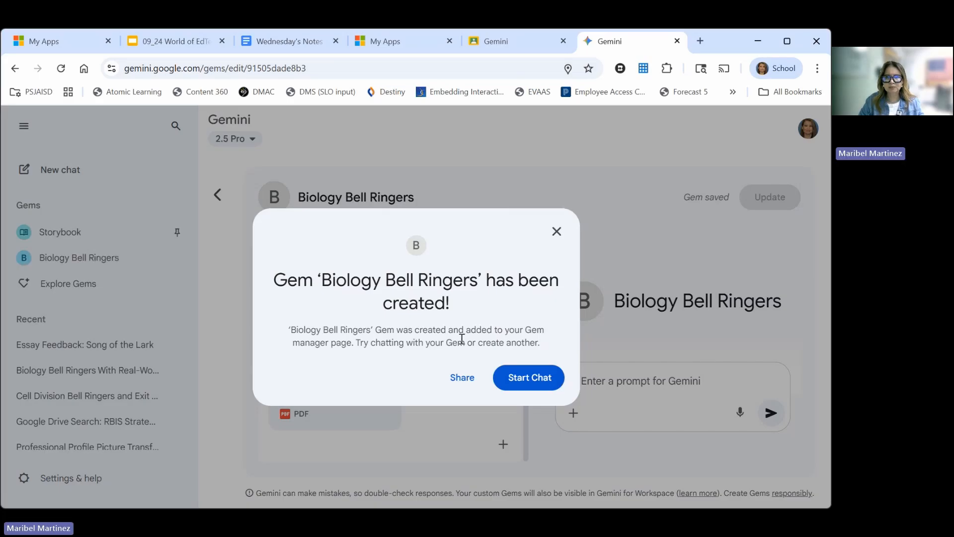
Start a chat with the Biology Bell Ringers Gem and send the prompt "Give me 5 bell ringer for the week"
left_click(530, 379)
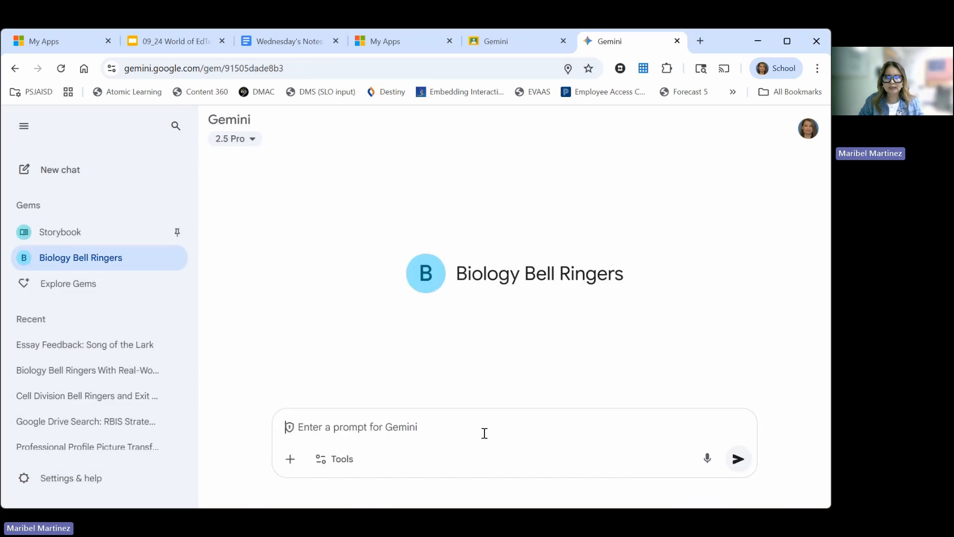
type("Gi")
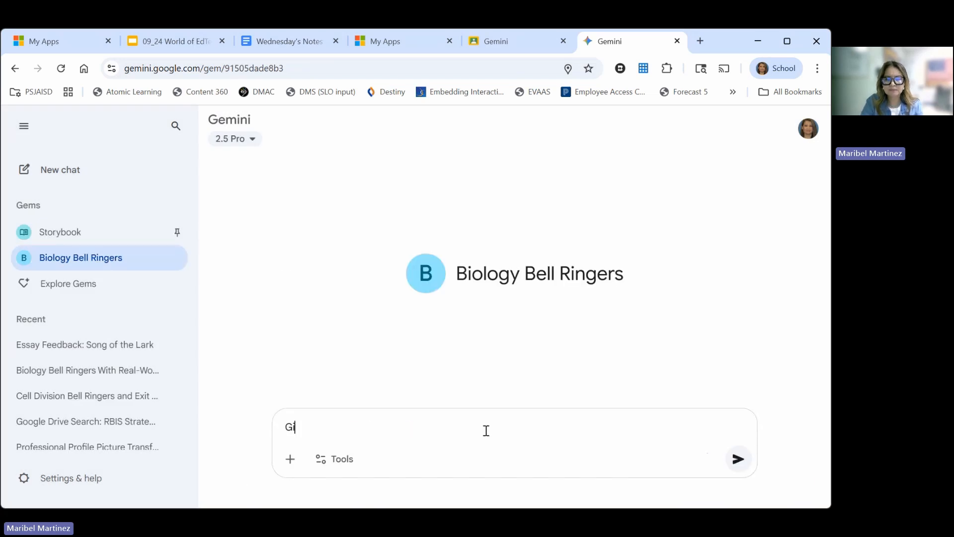
type("ve me")
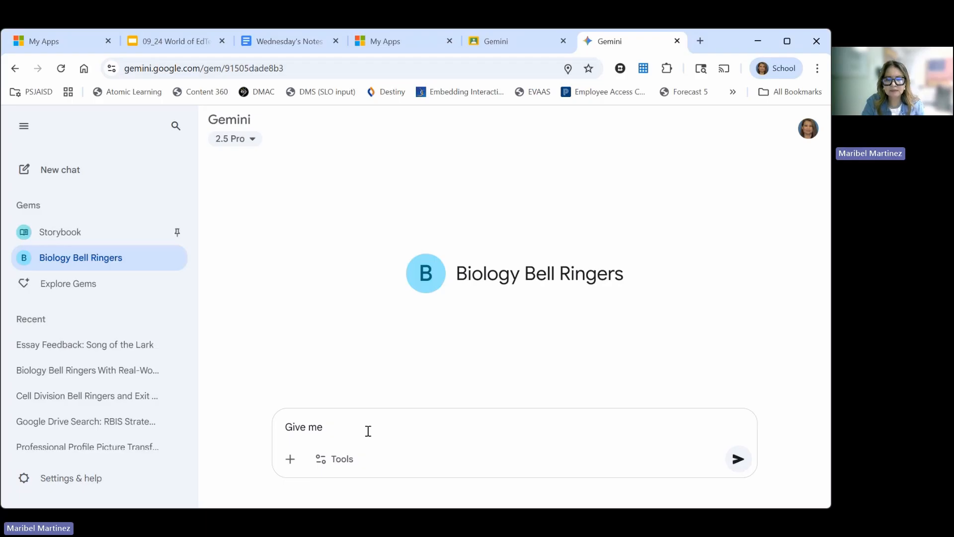
type("5 bell r")
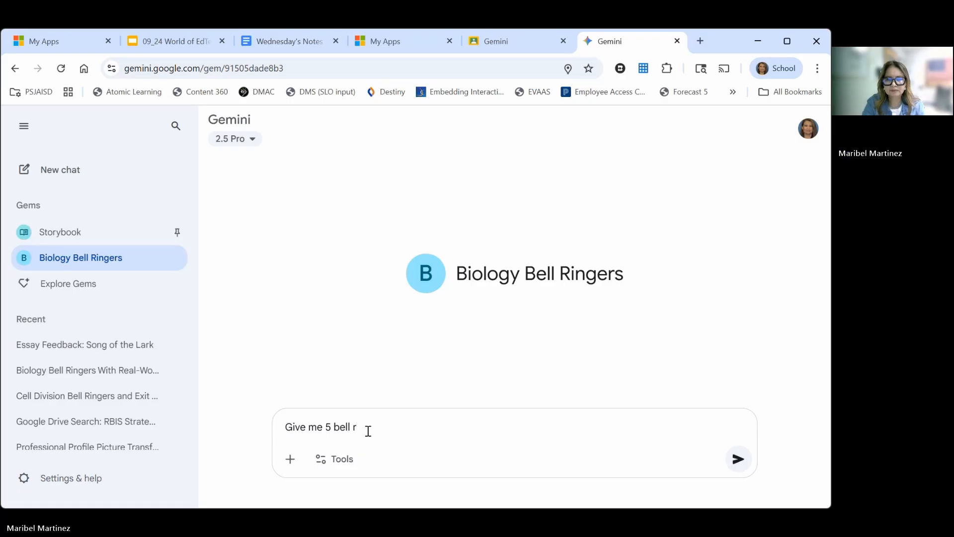
type("inger fo")
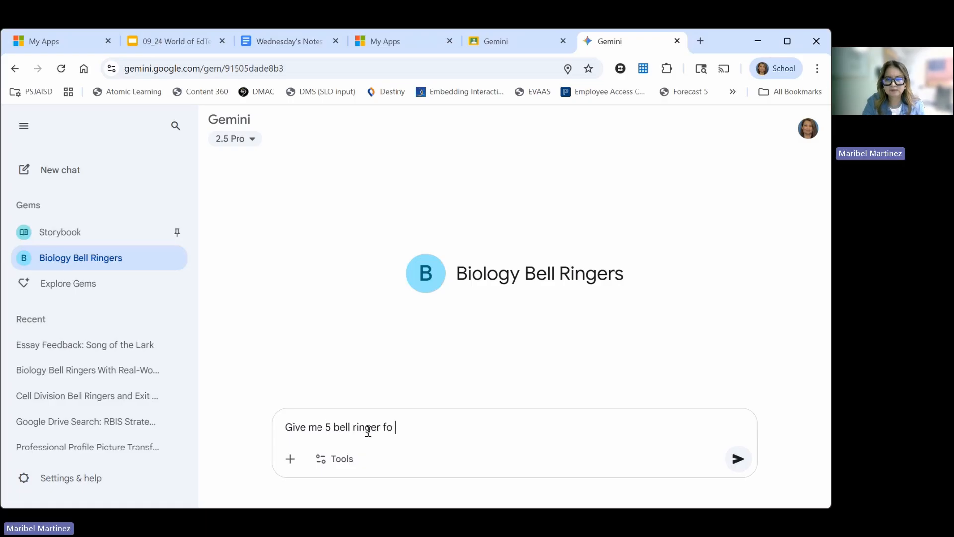
type("r the wee")
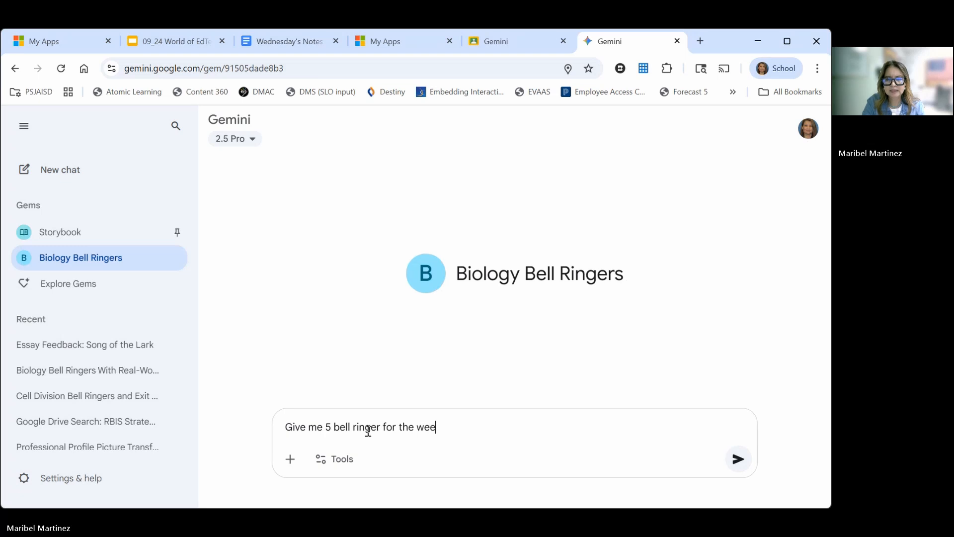
type("k")
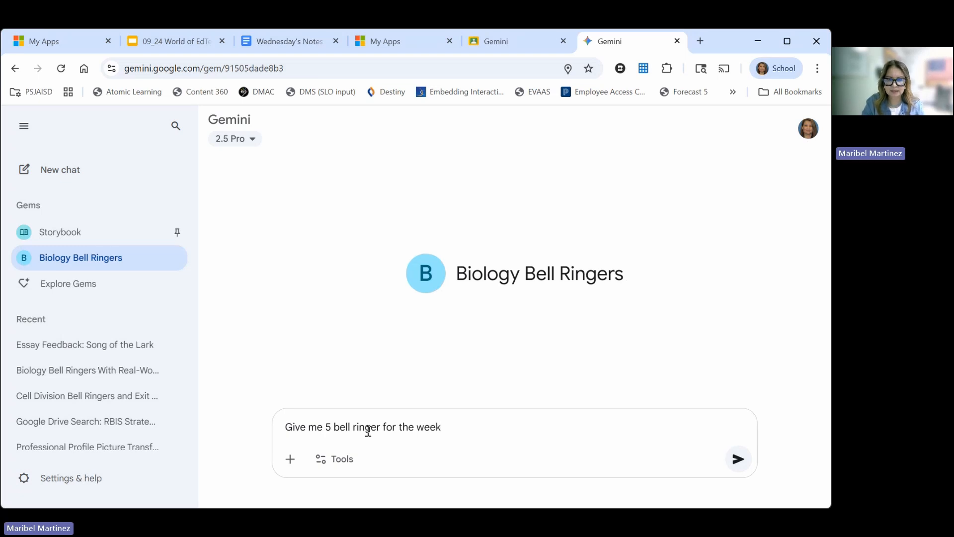
key("Return")
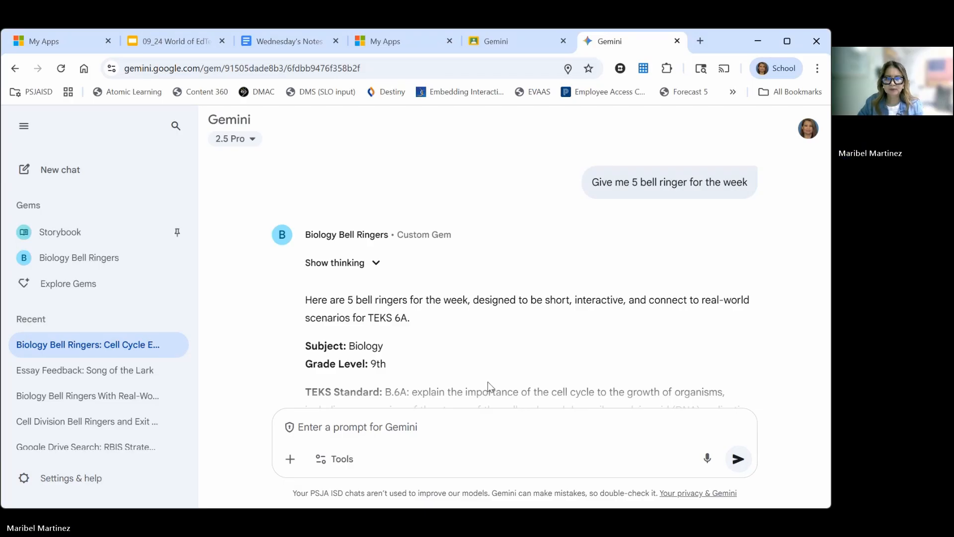
Review the Gem's generated bell ringers, checking the TEKS standard, daily scenarios and activities from Monday through the final wrap-up
scroll(488, 385, "down", 5)
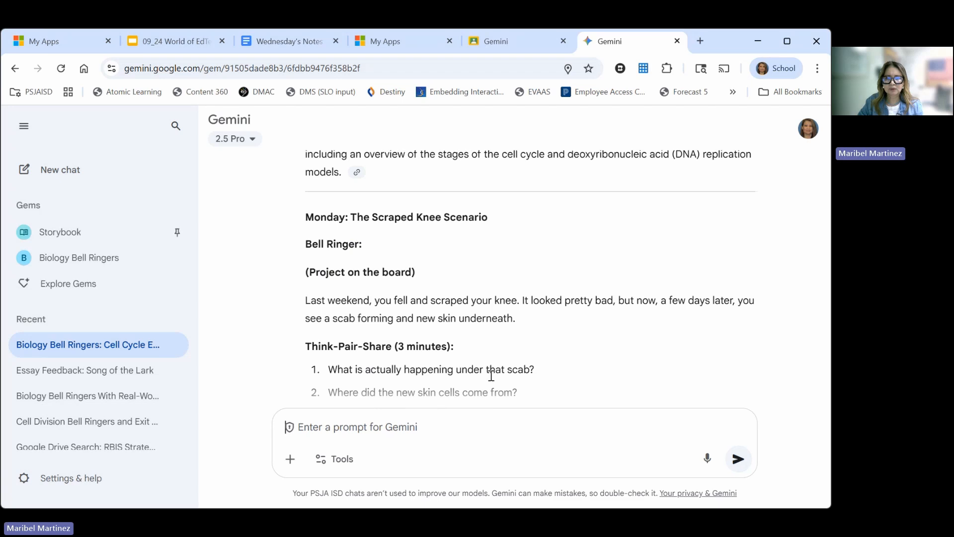
scroll(492, 375, "down", 3)
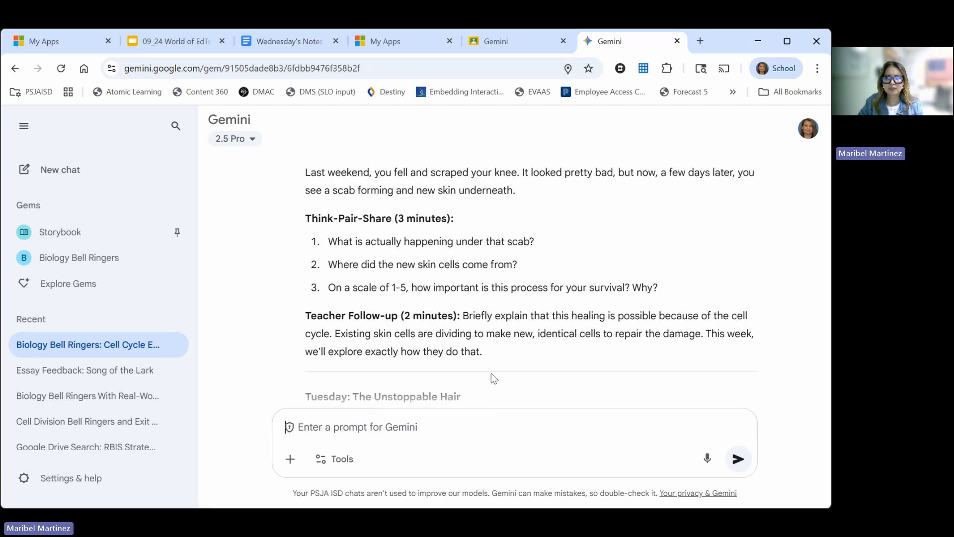
scroll(491, 377, "up", 1)
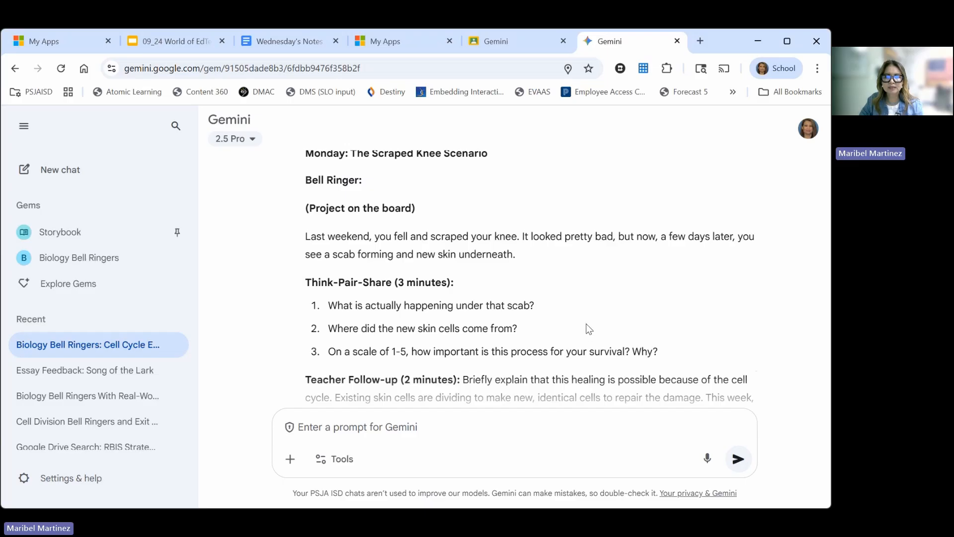
scroll(586, 324, "down", 1)
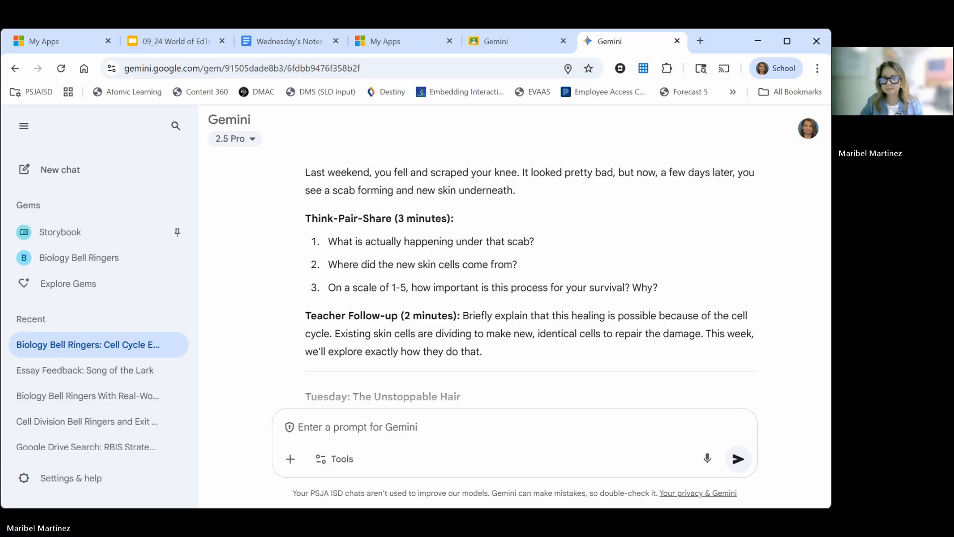
scroll(517, 347, "up", 5)
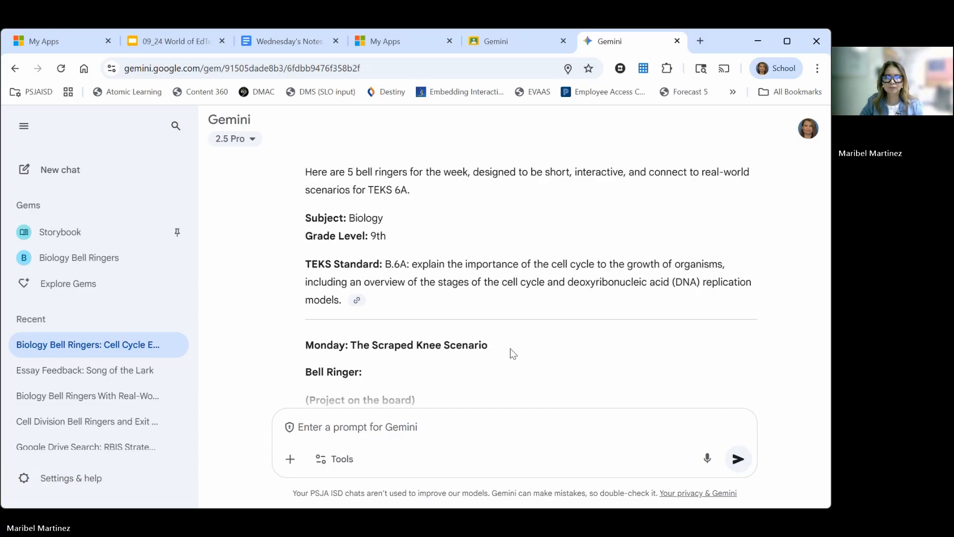
scroll(511, 352, "down", 7)
scroll(502, 353, "down", 15)
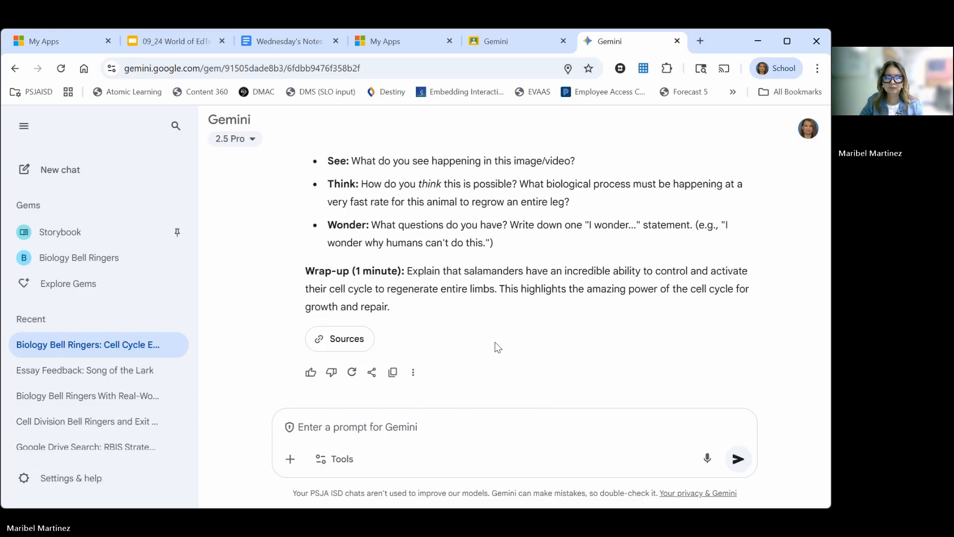
scroll(495, 346, "up", 5)
scroll(495, 347, "up", 4)
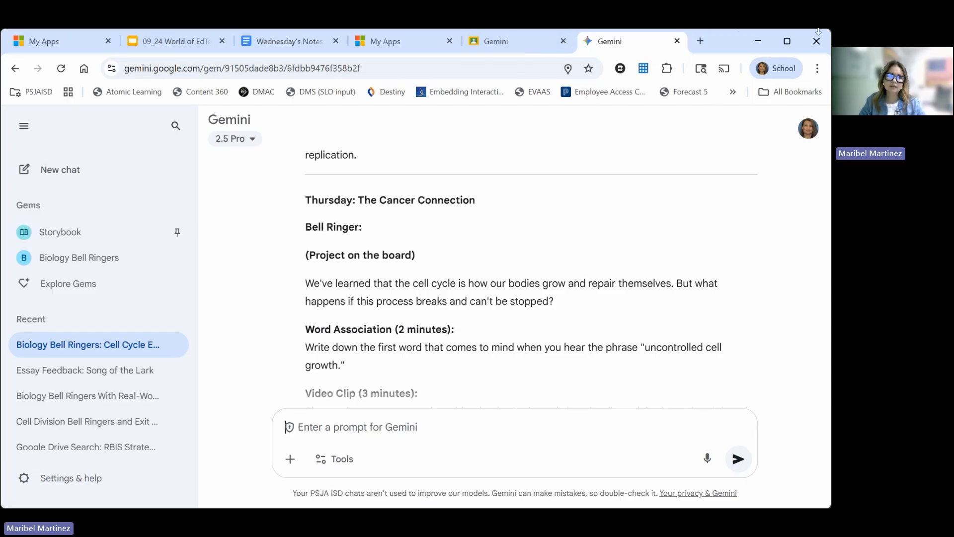
Switch to the "09_24 World of EdTech Wednesday" presentation in Google Slides, start the slideshow and advance to the "Now It's Your Turn" slide
left_click(174, 40)
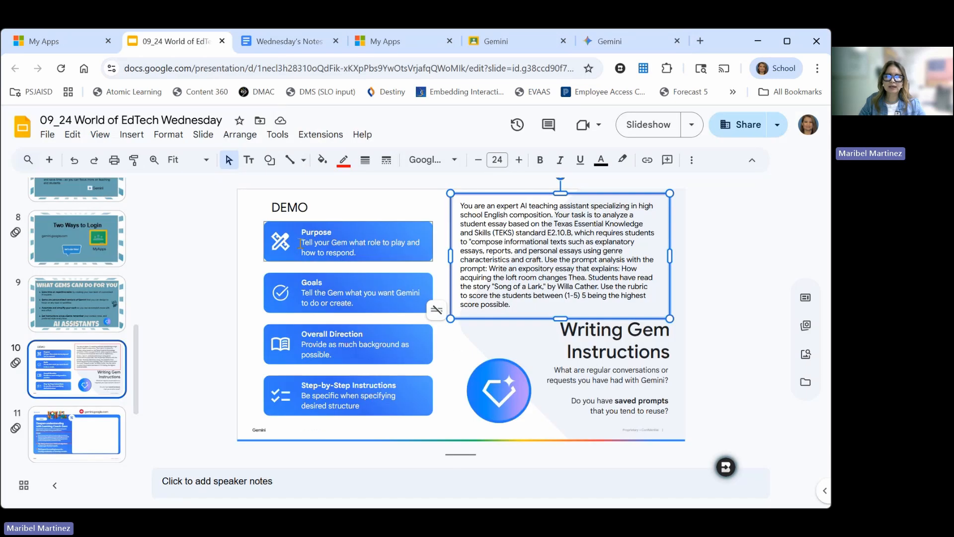
left_click(641, 128)
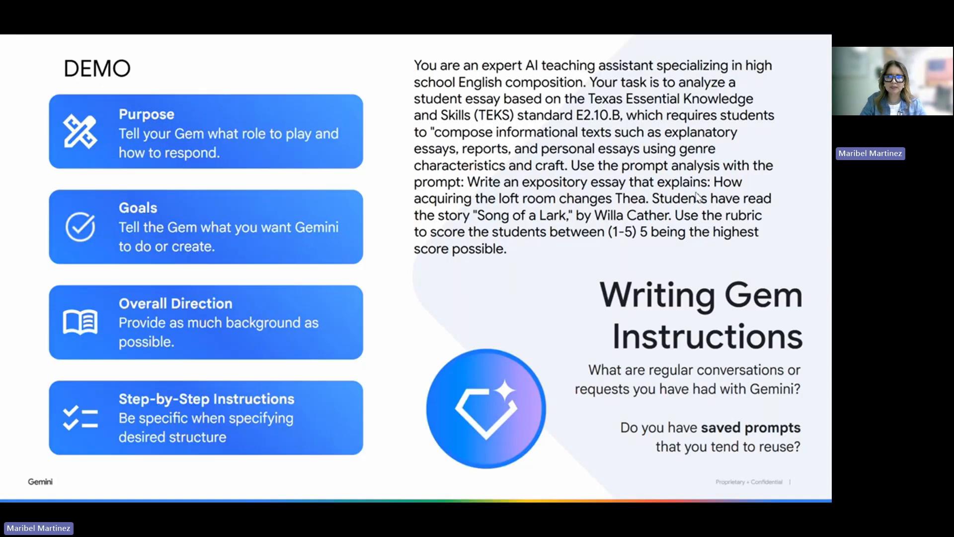
left_click(696, 194)
left_click(696, 194)
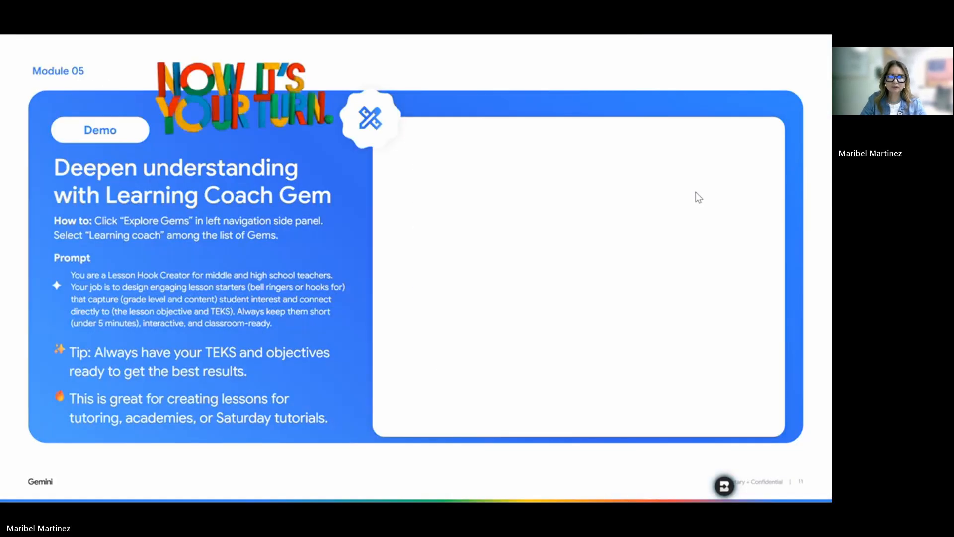